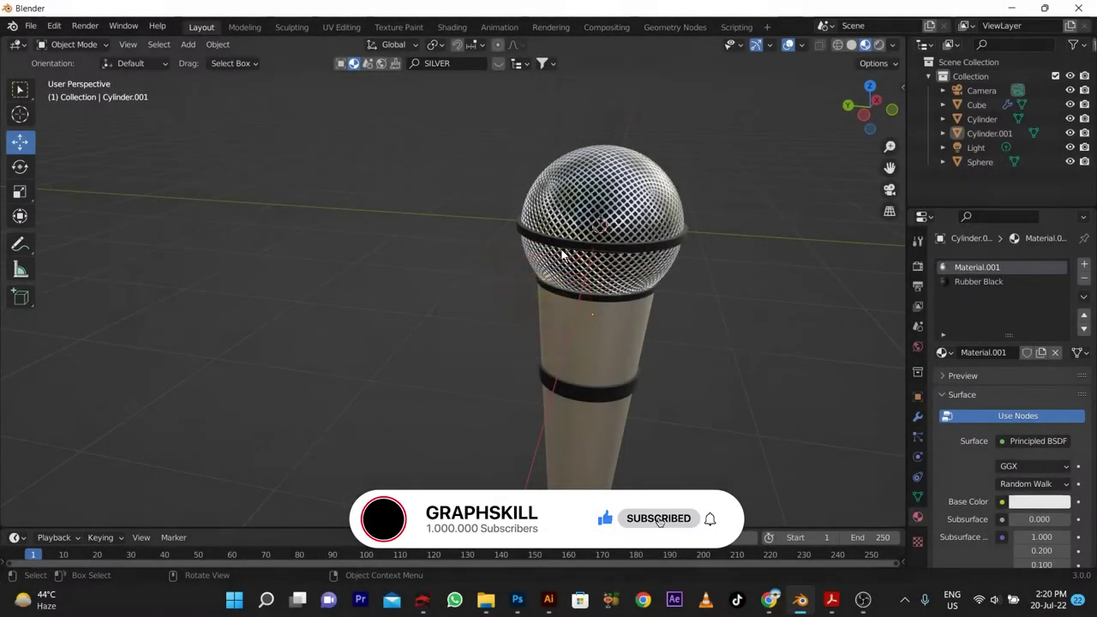
Step: Raise the Subdivision render level to 5 and add a Cast modifier with factor 1.00
{"action": "mouse_move", "coordinate": [562, 255]}
{"action": "middle_mouse_down"}
{"action": "mouse_move", "coordinate": [622, 316]}
{"action": "mouse_move", "coordinate": [586, 247]}
{"action": "middle_mouse_up"}
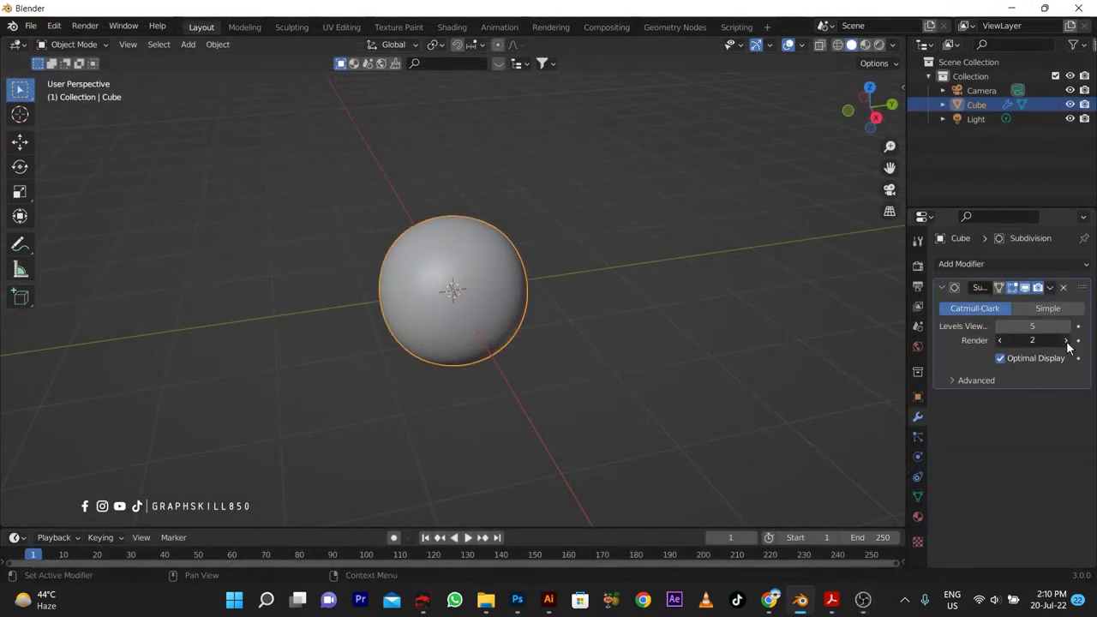
{"action": "triple_click", "coordinate": [1067, 341]}
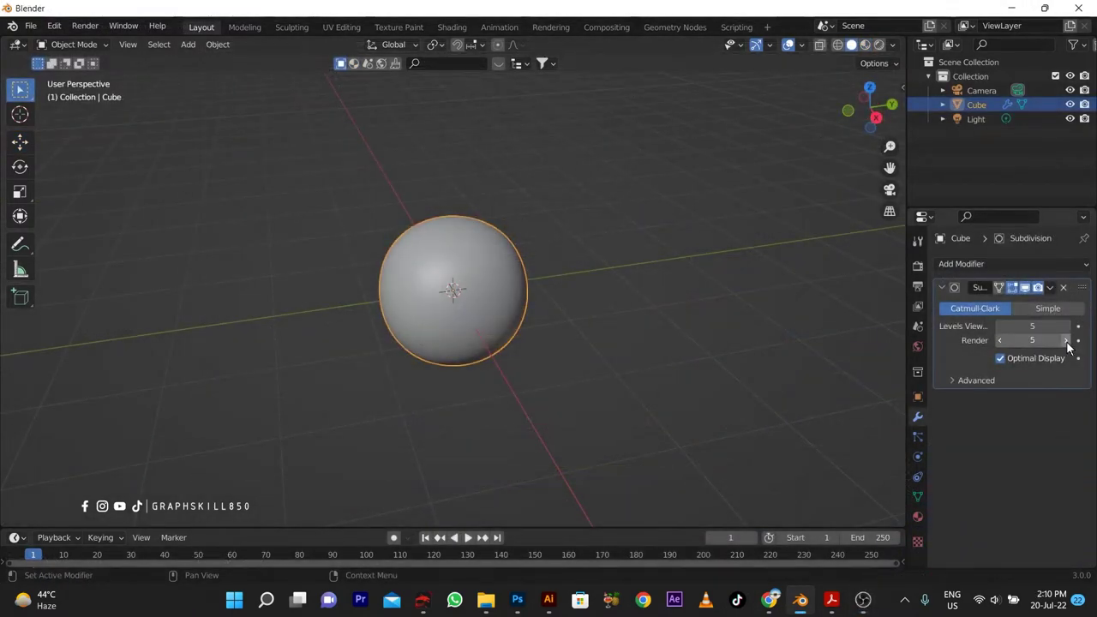
{"action": "left_click", "coordinate": [1045, 268]}
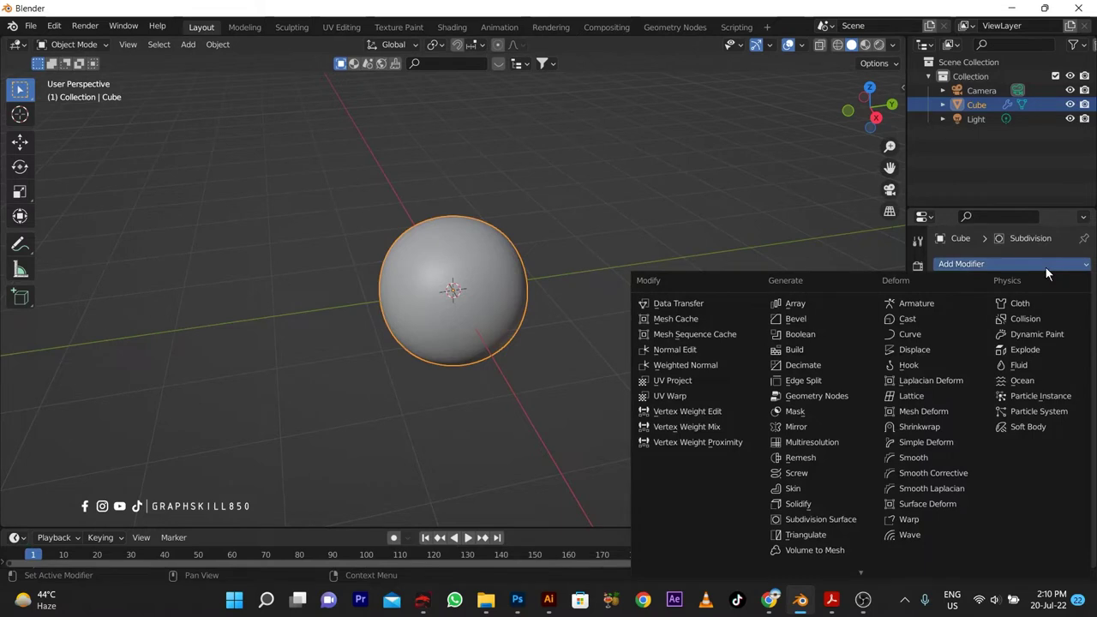
{"action": "left_click", "coordinate": [931, 317]}
{"action": "type", "text": "1"}
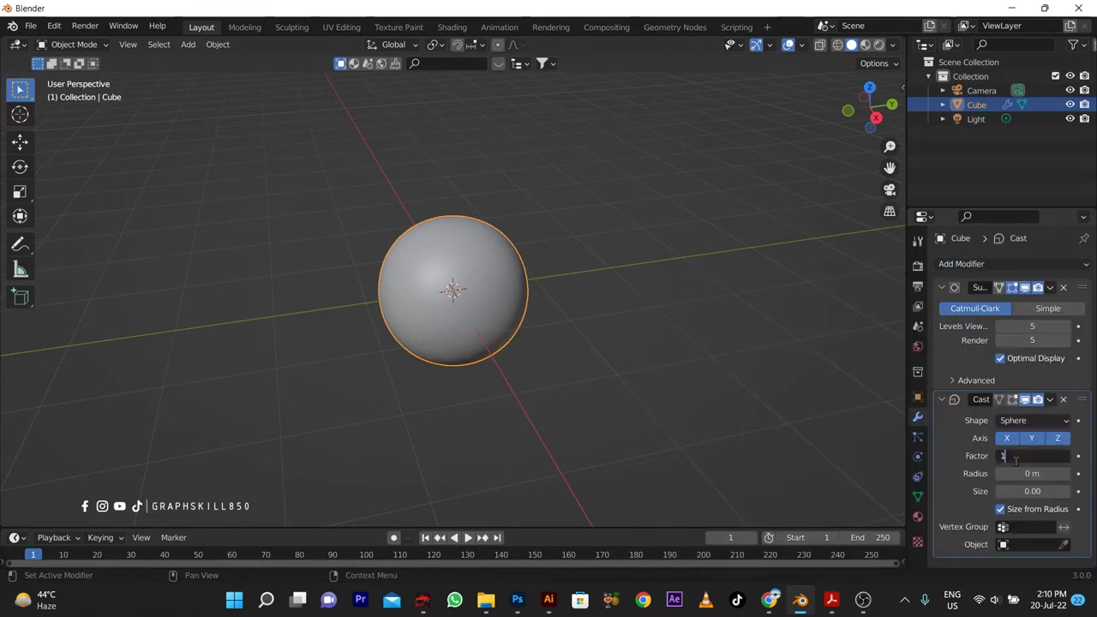
{"action": "key", "text": "Tab"}
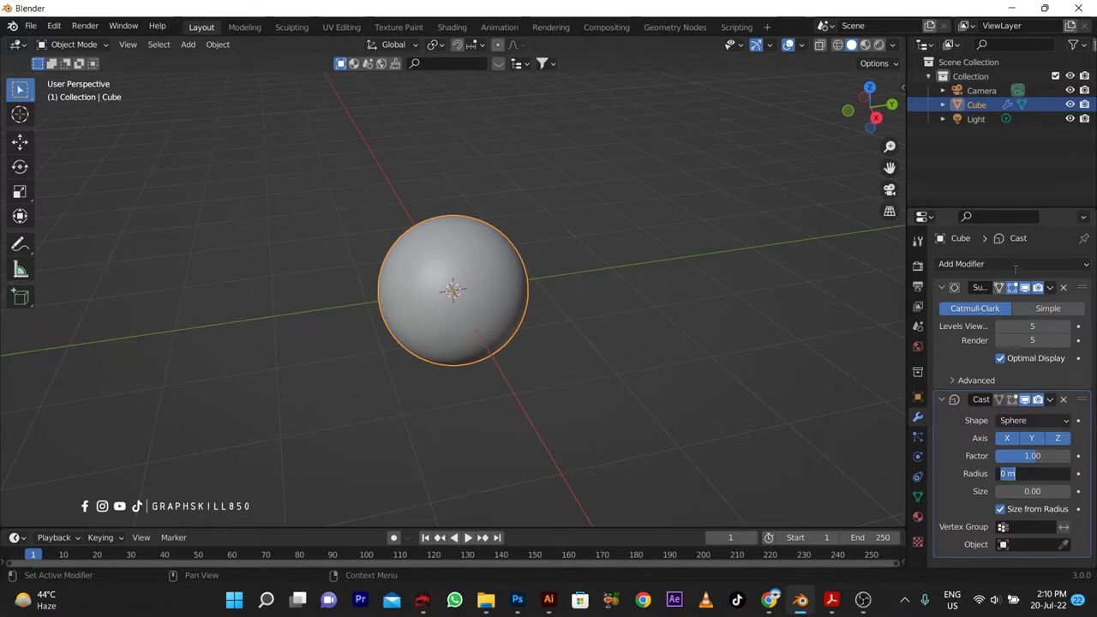
{"action": "left_click", "coordinate": [1014, 268]}
Step: Add a Decimate modifier in Un-Subdivide mode with 1 iteration, reducing the sphere to 3072 faces
{"action": "left_click", "coordinate": [1009, 267]}
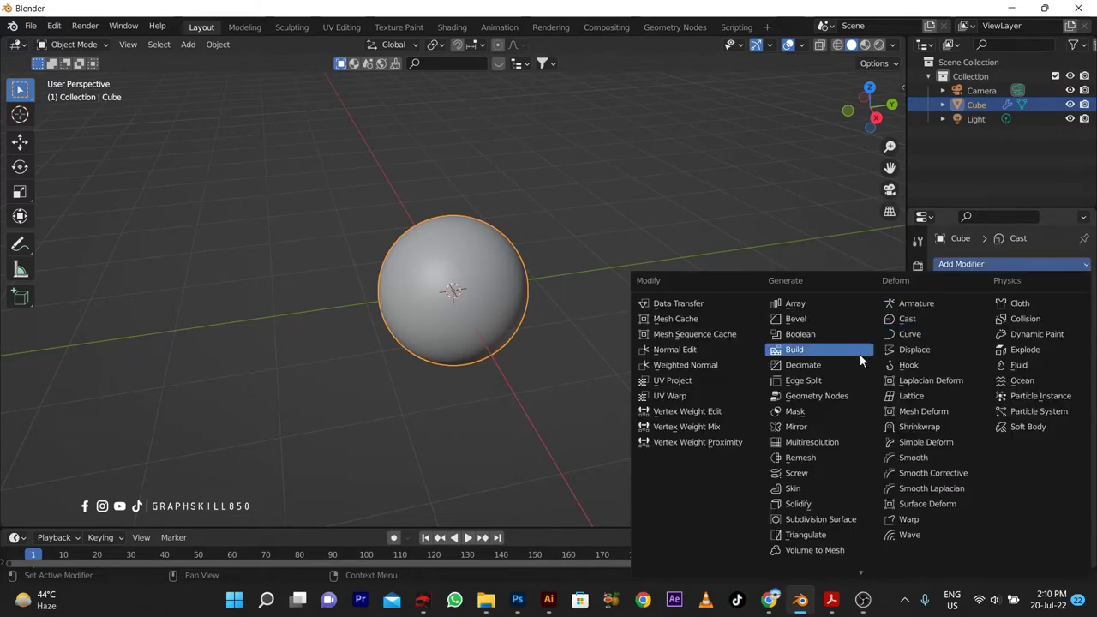
{"action": "left_click", "coordinate": [826, 366]}
{"action": "scroll", "coordinate": [1034, 501], "scroll_direction": "down", "scroll_amount": 2}
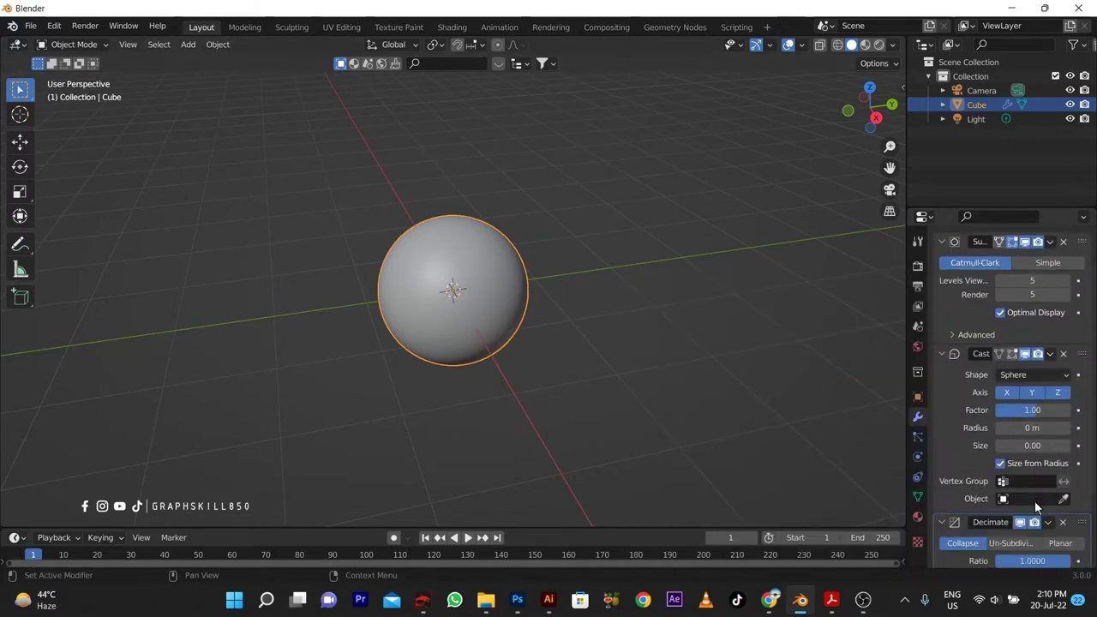
{"action": "scroll", "coordinate": [1035, 501], "scroll_direction": "down", "scroll_amount": 1}
{"action": "scroll", "coordinate": [1042, 511], "scroll_direction": "down", "scroll_amount": 1}
{"action": "scroll", "coordinate": [1020, 525], "scroll_direction": "down", "scroll_amount": 1}
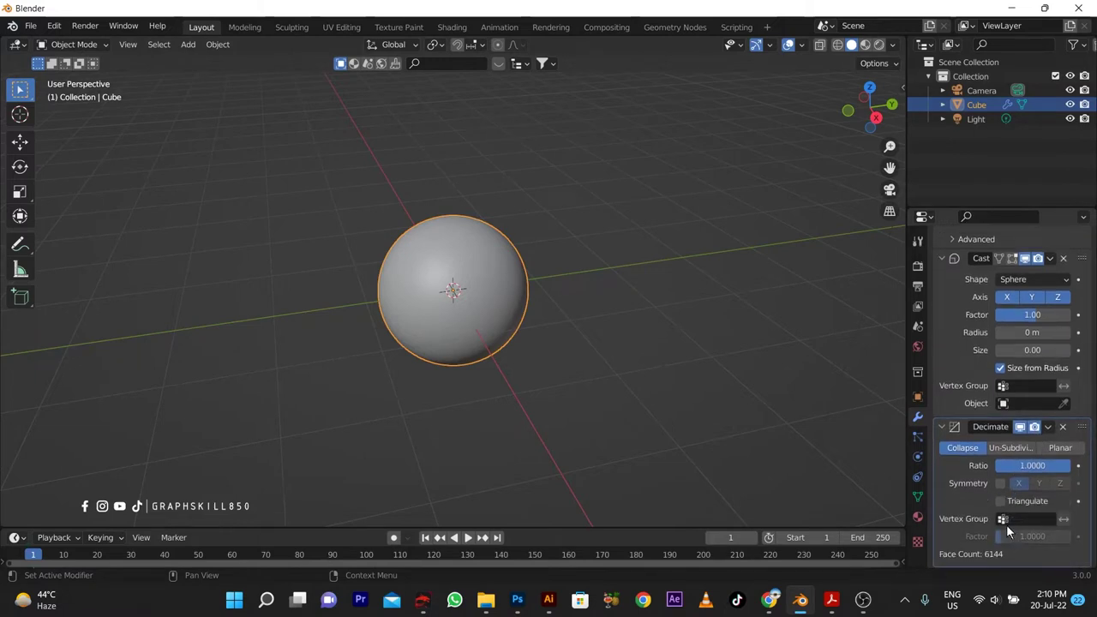
{"action": "double_click", "coordinate": [995, 427]}
{"action": "left_click", "coordinate": [1006, 452]}
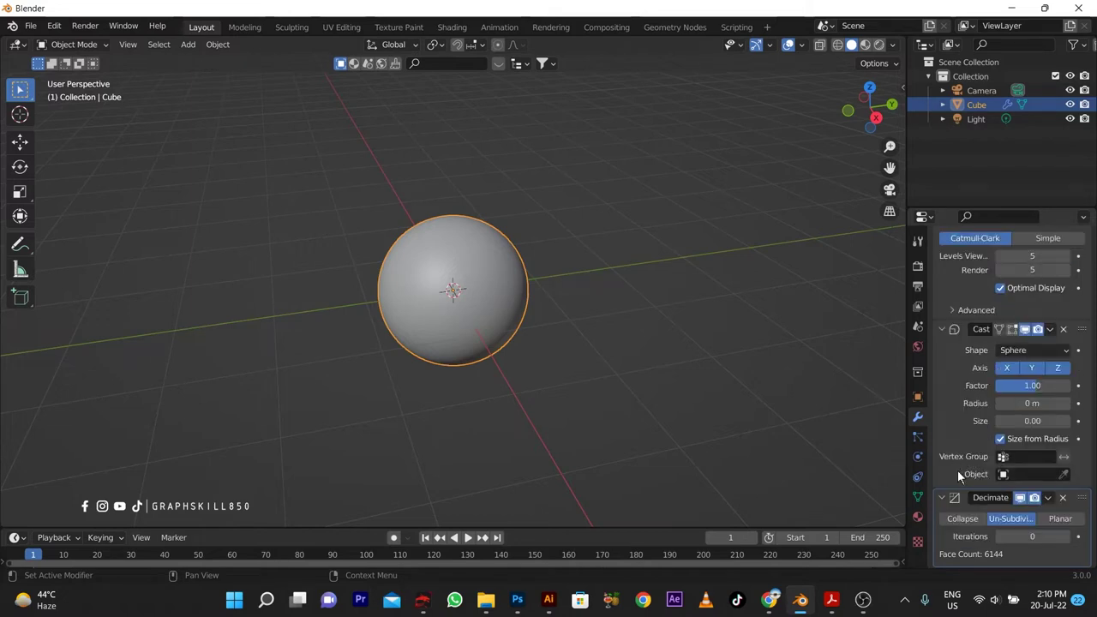
{"action": "left_click", "coordinate": [1003, 536]}
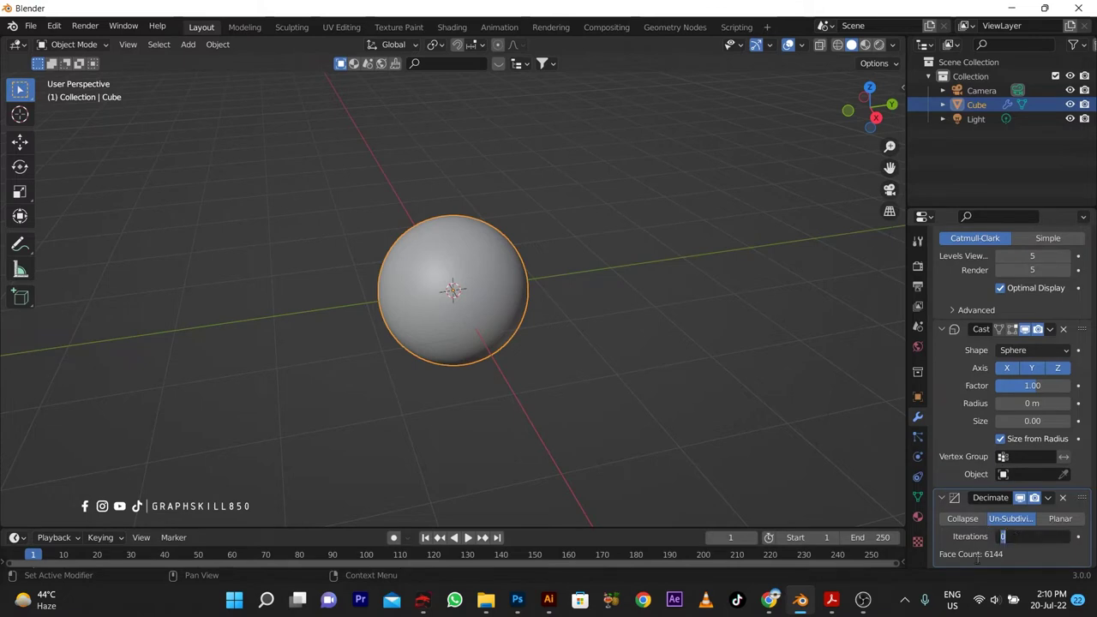
{"action": "type", "text": "1"}
{"action": "key", "text": "Return"}
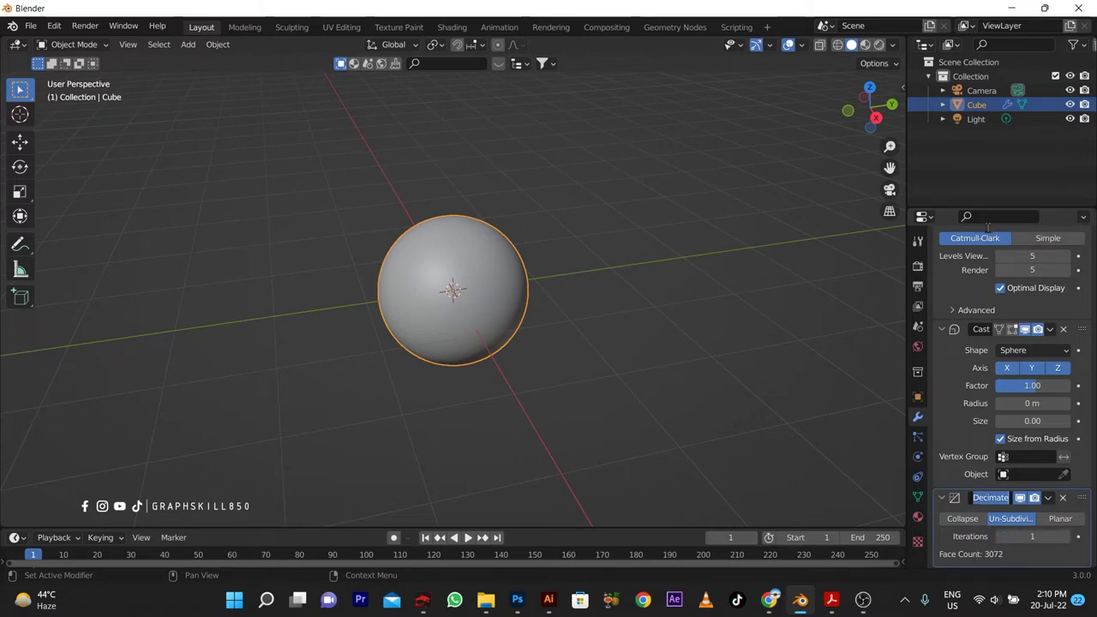
{"action": "scroll", "coordinate": [994, 231], "scroll_direction": "up", "scroll_amount": 3}
{"action": "scroll", "coordinate": [990, 248], "scroll_direction": "up", "scroll_amount": 2}
{"action": "left_click", "coordinate": [985, 261]}
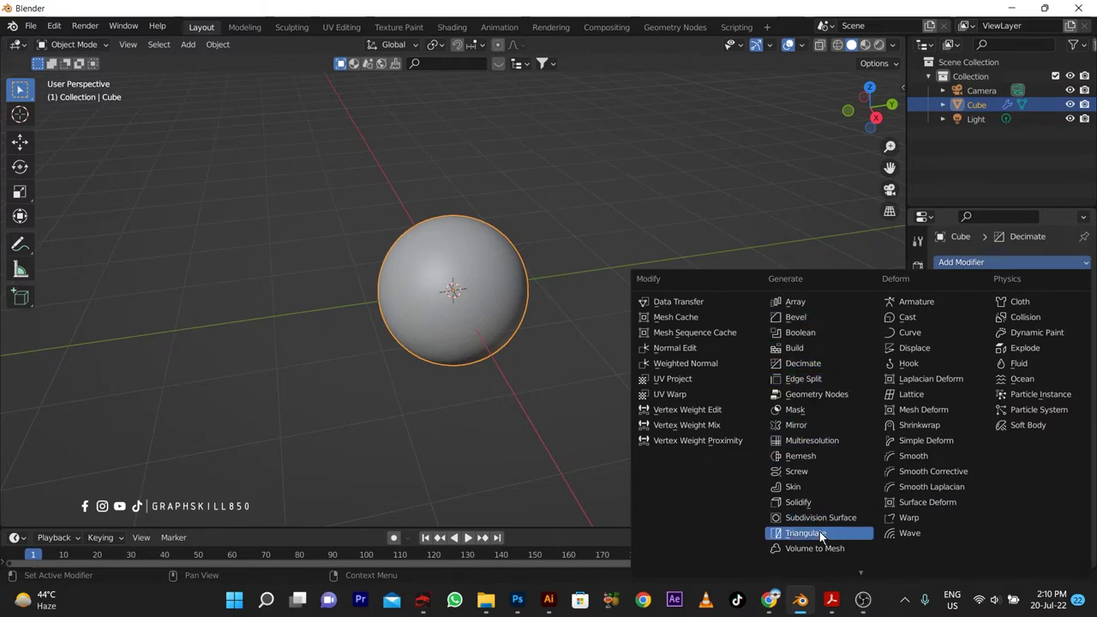
Step: Add a Wireframe modifier so the sphere becomes a lattice of 0.02 m struts
{"action": "scroll", "coordinate": [822, 532], "scroll_direction": "down", "scroll_amount": 1}
{"action": "left_click", "coordinate": [805, 563]}
{"action": "scroll", "coordinate": [445, 341], "scroll_direction": "up", "scroll_amount": 3}
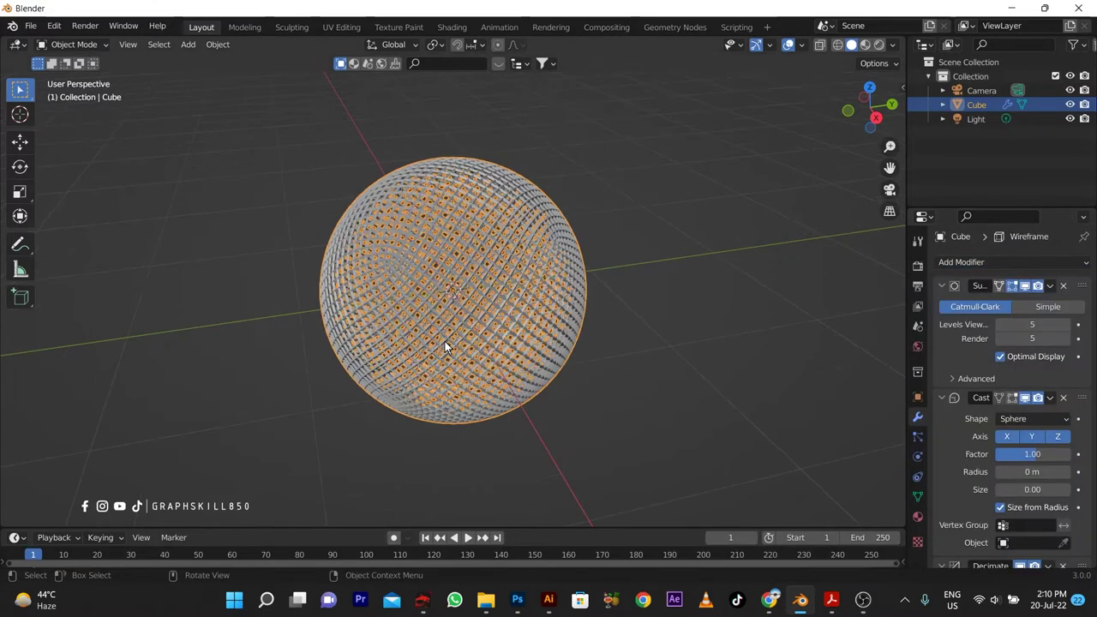
{"action": "scroll", "coordinate": [263, 296], "scroll_direction": "up", "scroll_amount": 2}
{"action": "mouse_move", "coordinate": [434, 367]}
{"action": "middle_mouse_down"}
{"action": "mouse_move", "coordinate": [263, 296]}
{"action": "mouse_move", "coordinate": [255, 325]}
{"action": "mouse_move", "coordinate": [282, 369]}
{"action": "mouse_move", "coordinate": [328, 223]}
{"action": "mouse_move", "coordinate": [442, 295]}
{"action": "mouse_move", "coordinate": [469, 350]}
{"action": "mouse_move", "coordinate": [431, 337]}
{"action": "middle_mouse_up"}
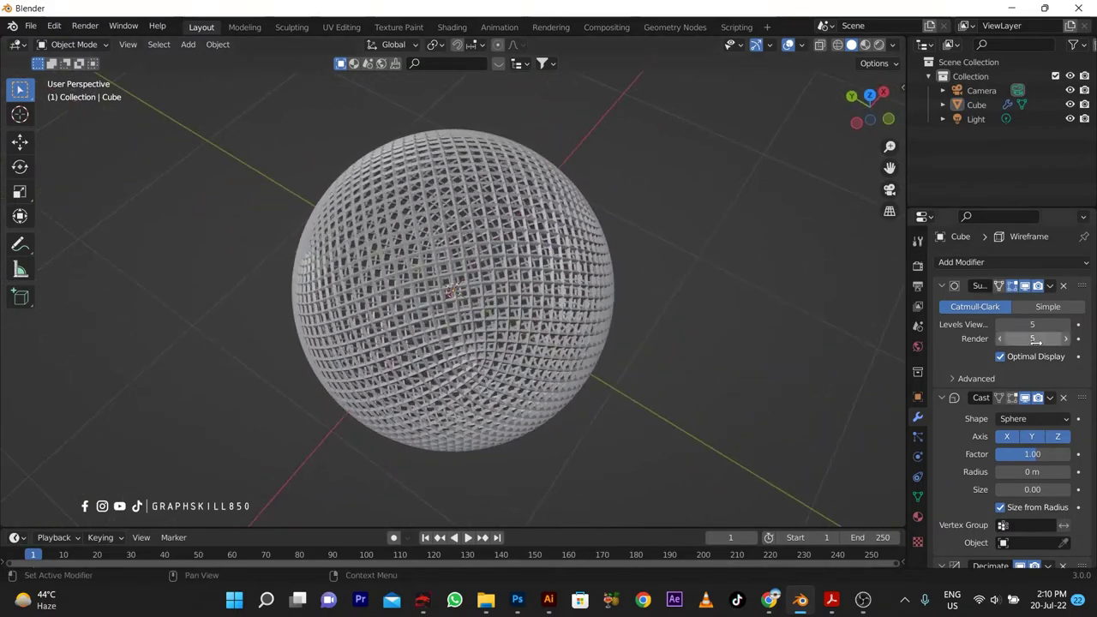
Step: Apply the Subdivision, Cast, Decimate and Wireframe modifiers in order to bake the grille
{"action": "left_click", "coordinate": [1047, 290]}
{"action": "left_click", "coordinate": [983, 302]}
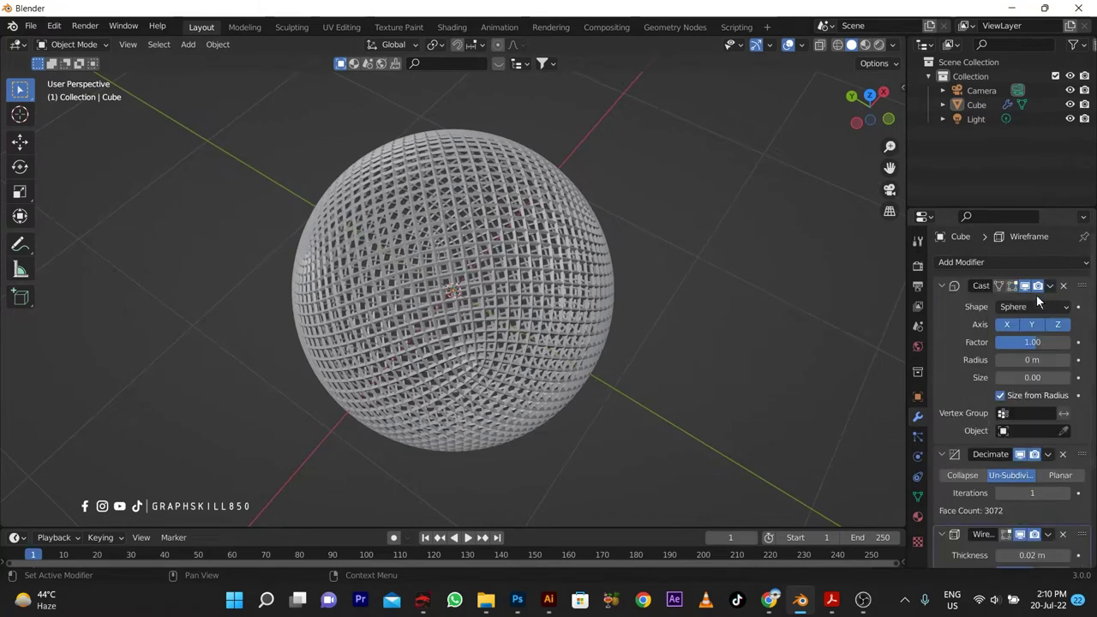
{"action": "left_click", "coordinate": [1049, 286]}
{"action": "left_click", "coordinate": [1000, 299]}
{"action": "left_click", "coordinate": [1046, 286]}
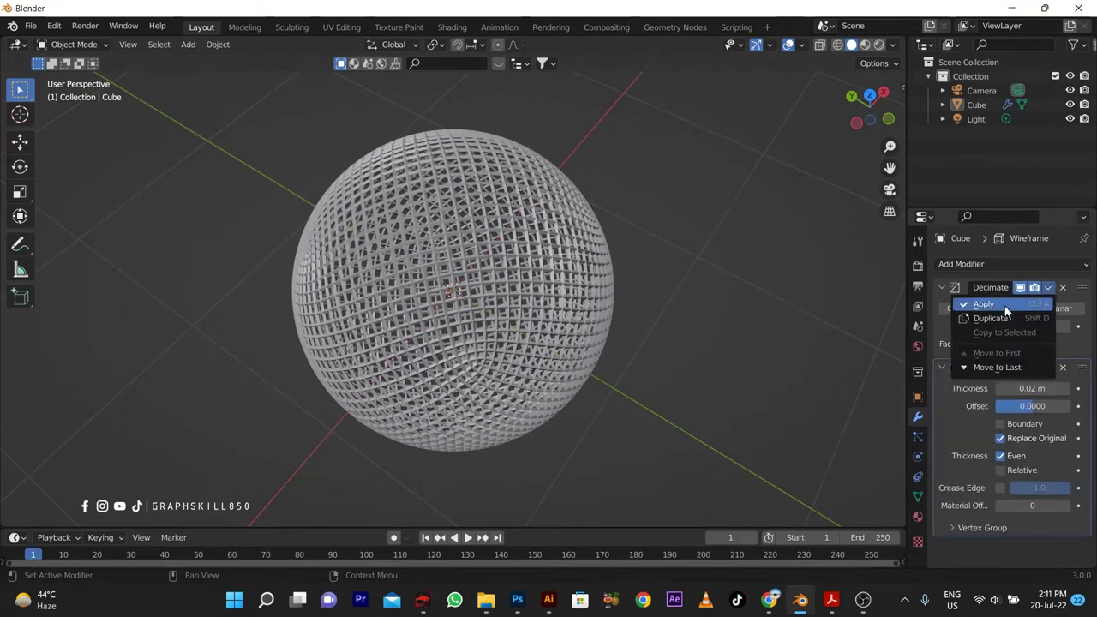
{"action": "left_click", "coordinate": [995, 303]}
{"action": "left_click", "coordinate": [1046, 290]}
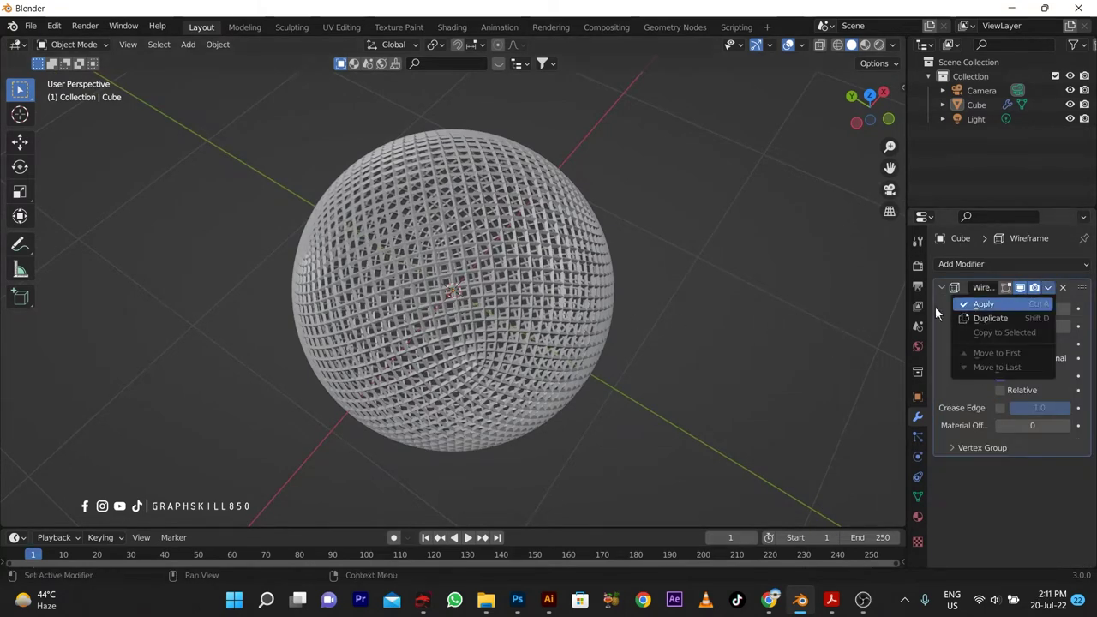
{"action": "left_click", "coordinate": [985, 304]}
{"action": "mouse_move", "coordinate": [548, 365]}
{"action": "middle_mouse_down"}
{"action": "mouse_move", "coordinate": [243, 335]}
{"action": "mouse_move", "coordinate": [448, 326]}
{"action": "mouse_move", "coordinate": [489, 275]}
{"action": "mouse_move", "coordinate": [499, 240]}
{"action": "mouse_move", "coordinate": [482, 313]}
{"action": "middle_mouse_up"}
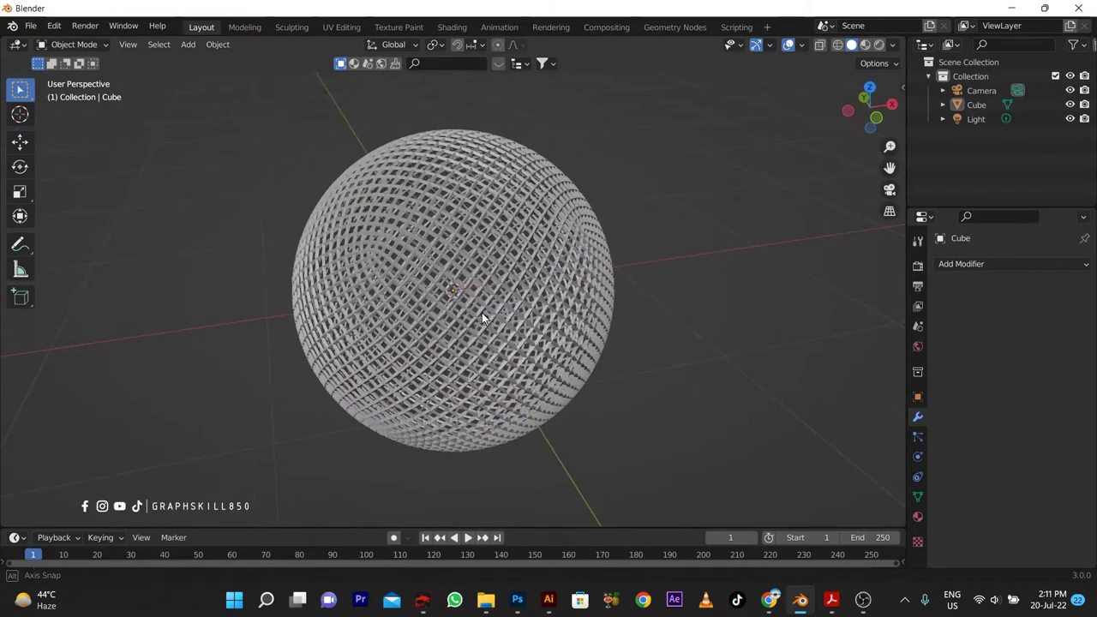
{"action": "left_click", "coordinate": [873, 598]}
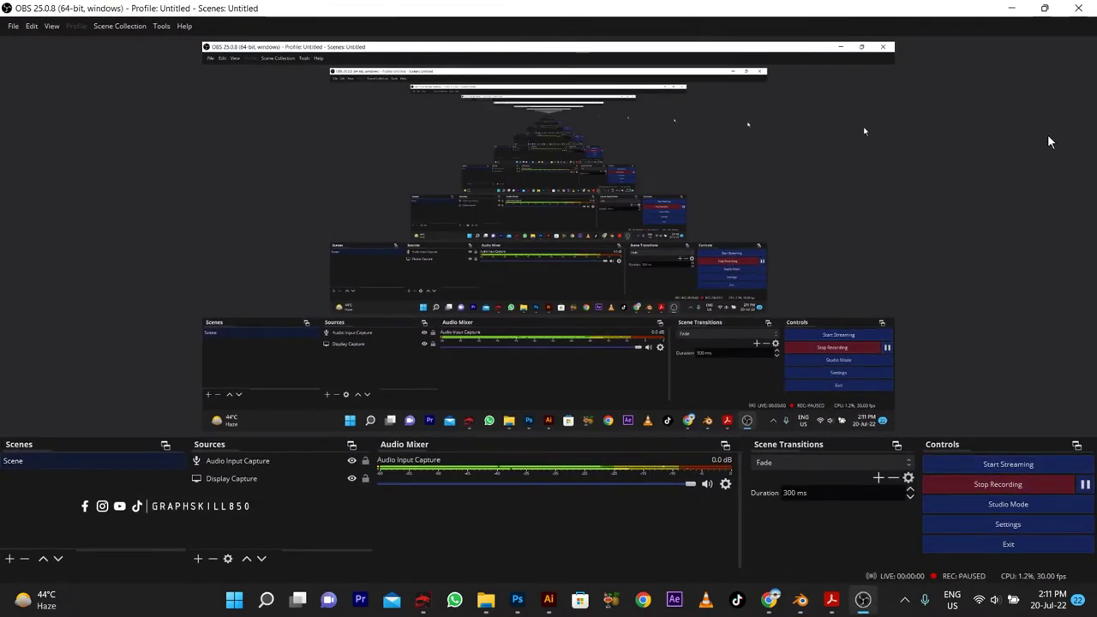
{"action": "left_click", "coordinate": [1011, 8]}
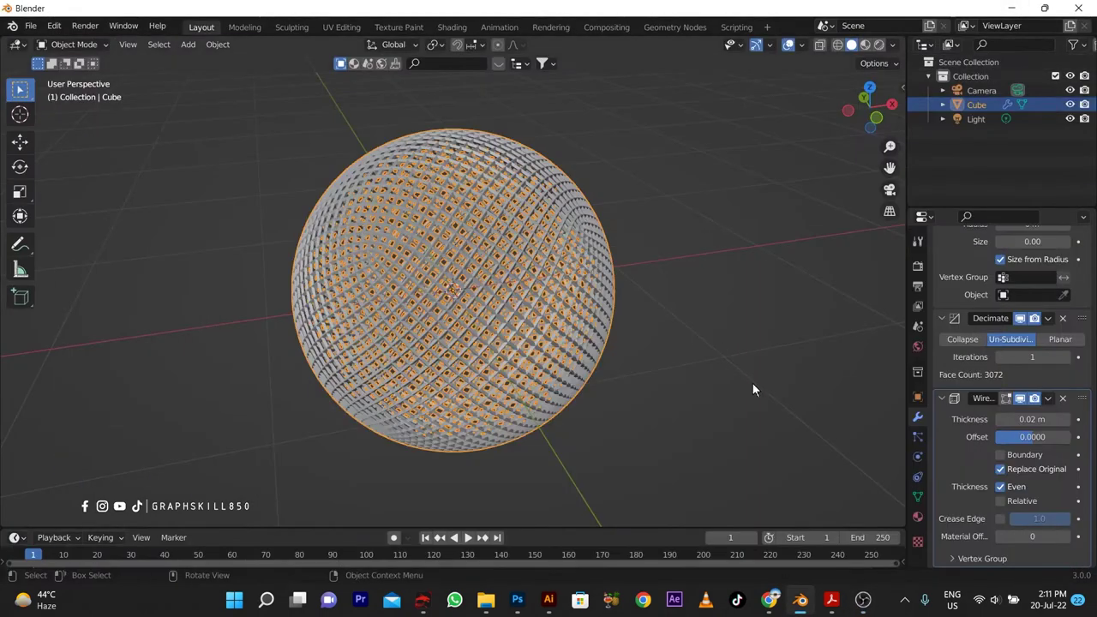
Step: Reselect the sphere and add a Bevel modifier to it
{"action": "left_click", "coordinate": [753, 383]}
{"action": "middle_click_drag", "start_coordinate": [763, 461], "coordinate": [753, 458]}
{"action": "left_click", "coordinate": [561, 323]}
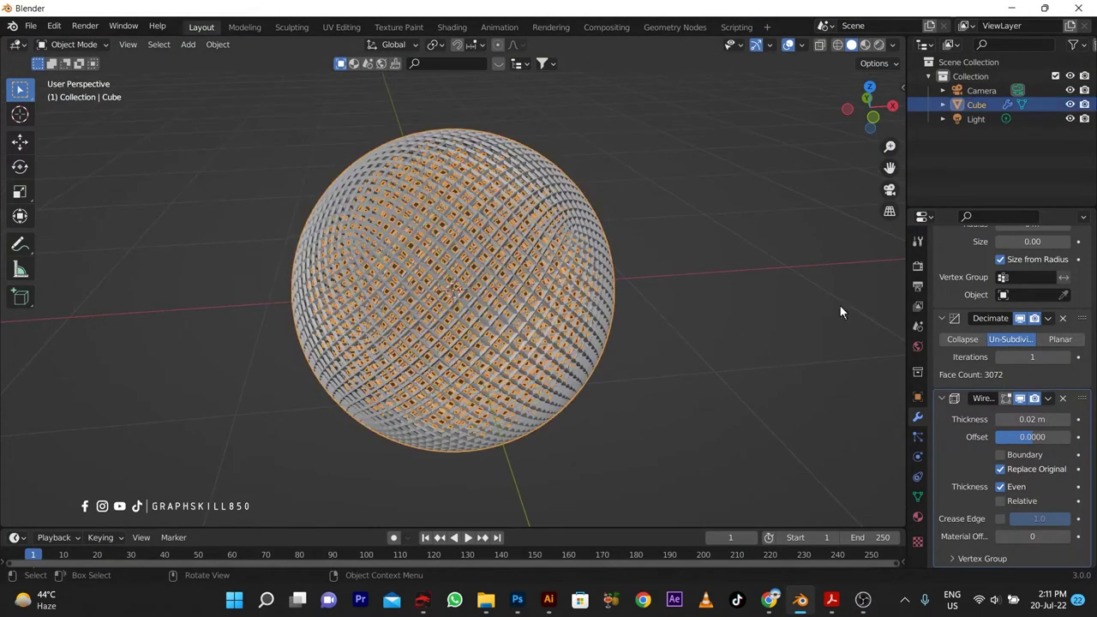
{"action": "scroll", "coordinate": [971, 386], "scroll_direction": "up", "scroll_amount": 3}
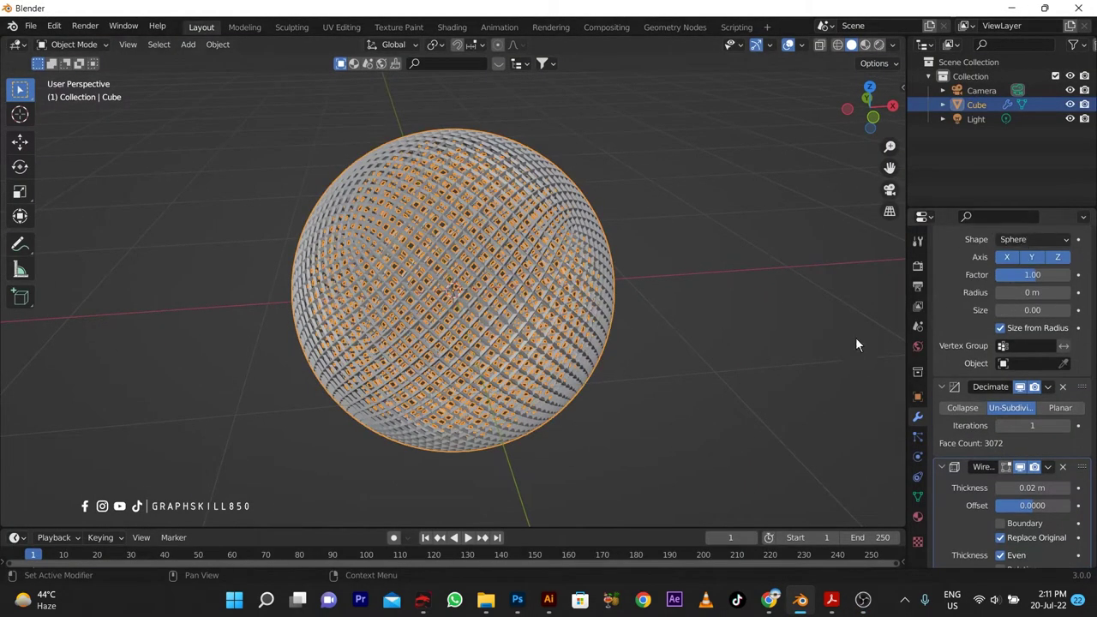
{"action": "scroll", "coordinate": [823, 330], "scroll_direction": "up", "scroll_amount": 5}
{"action": "scroll", "coordinate": [771, 322], "scroll_direction": "down", "scroll_amount": 4}
{"action": "left_click", "coordinate": [755, 331]}
{"action": "scroll", "coordinate": [994, 319], "scroll_direction": "up", "scroll_amount": 3}
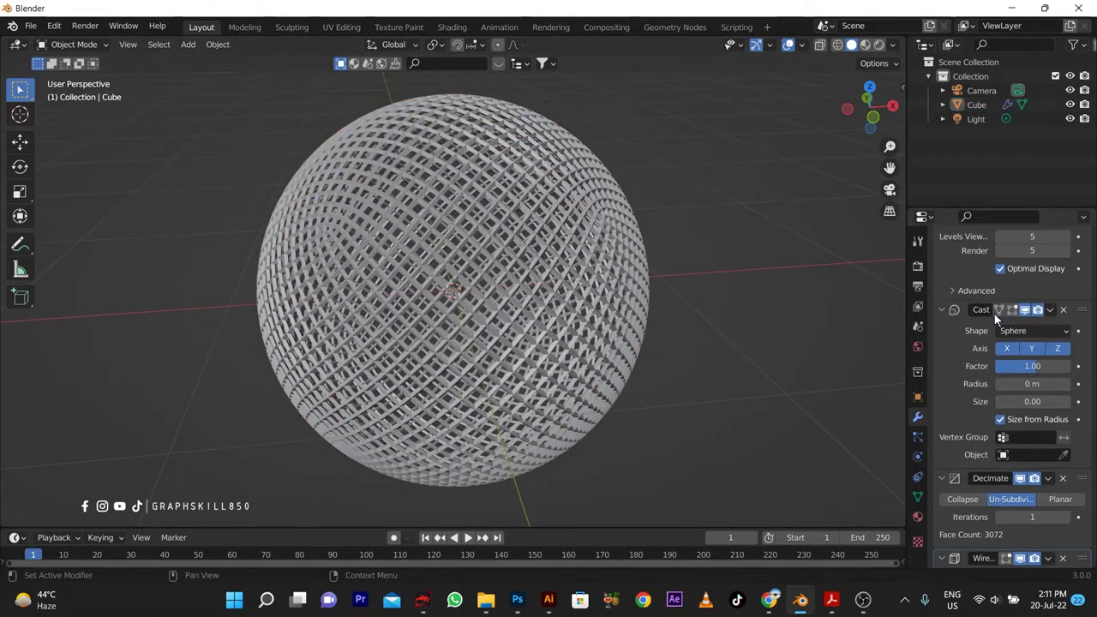
{"action": "scroll", "coordinate": [994, 314], "scroll_direction": "up", "scroll_amount": 6}
{"action": "left_click", "coordinate": [1003, 264]}
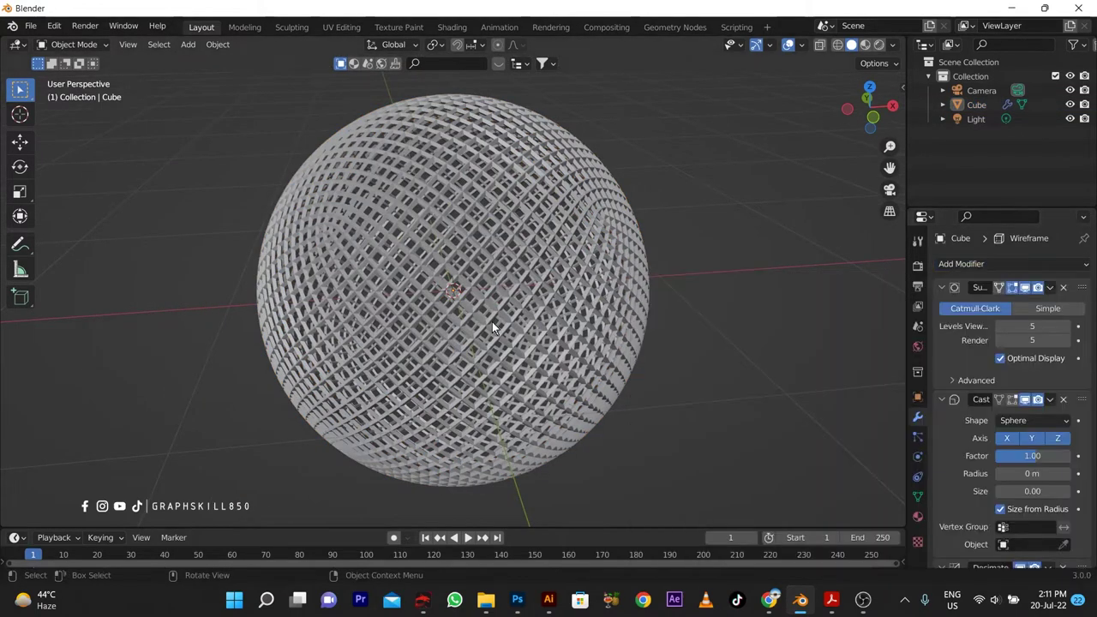
{"action": "left_click", "coordinate": [492, 321]}
{"action": "left_click", "coordinate": [1004, 257]}
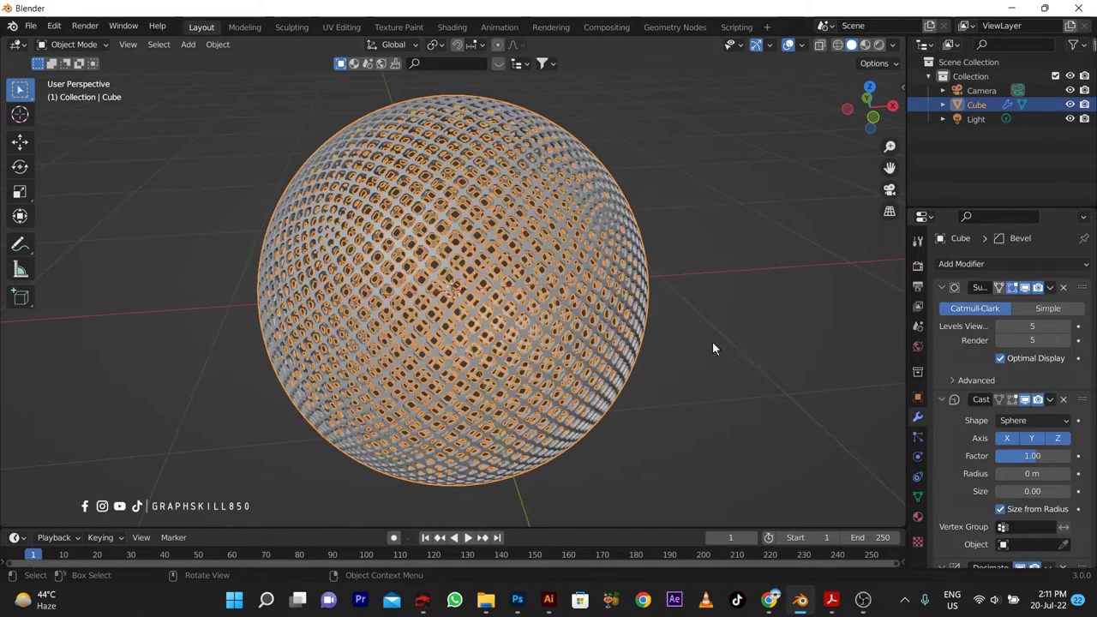
{"action": "left_click", "coordinate": [712, 341]}
{"action": "middle_click_drag", "start_coordinate": [712, 341], "coordinate": [602, 393]}
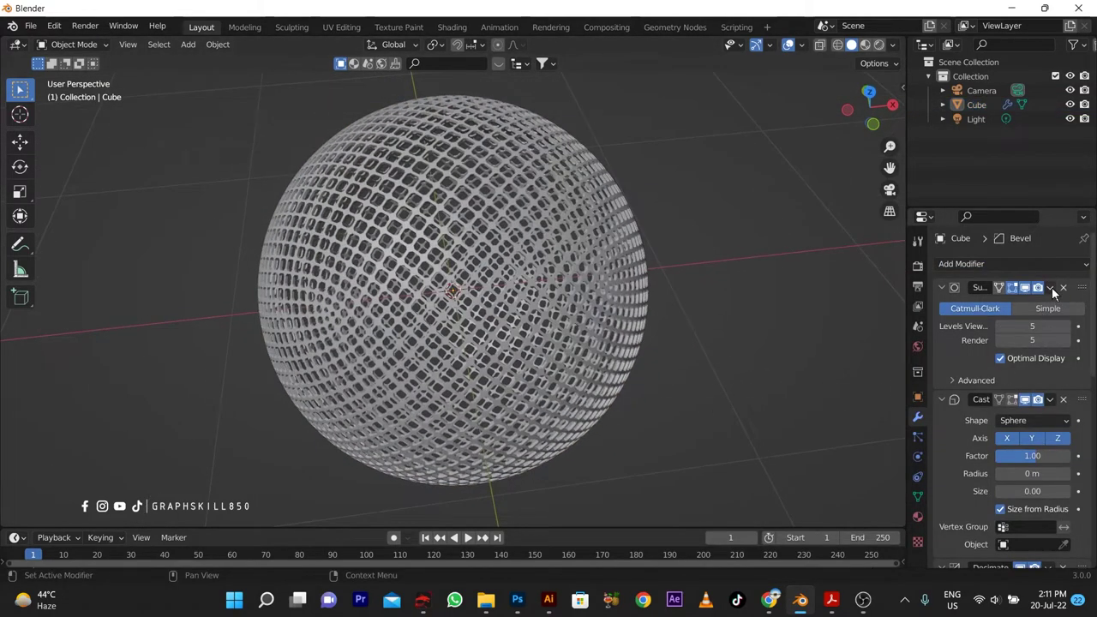
Step: Apply the Subdivision, Cast, Decimate, Wireframe and Bevel modifiers, leaving an empty modifier stack
{"action": "left_click", "coordinate": [1051, 287]}
{"action": "left_click", "coordinate": [1047, 303]}
{"action": "left_click", "coordinate": [1051, 288]}
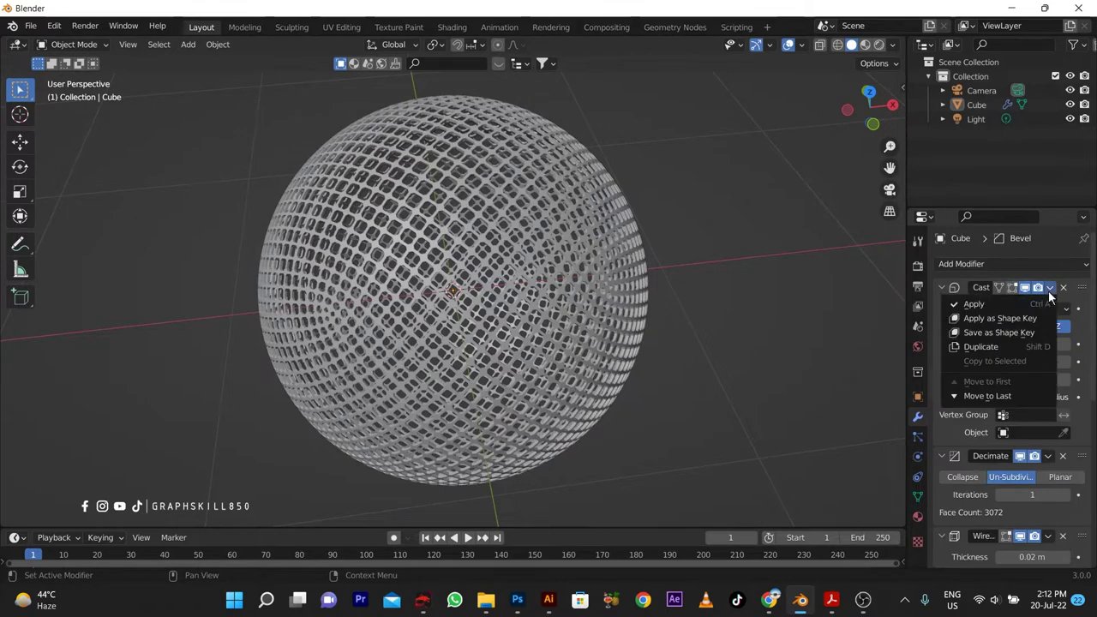
{"action": "left_click", "coordinate": [1047, 303]}
{"action": "left_click", "coordinate": [1047, 288]}
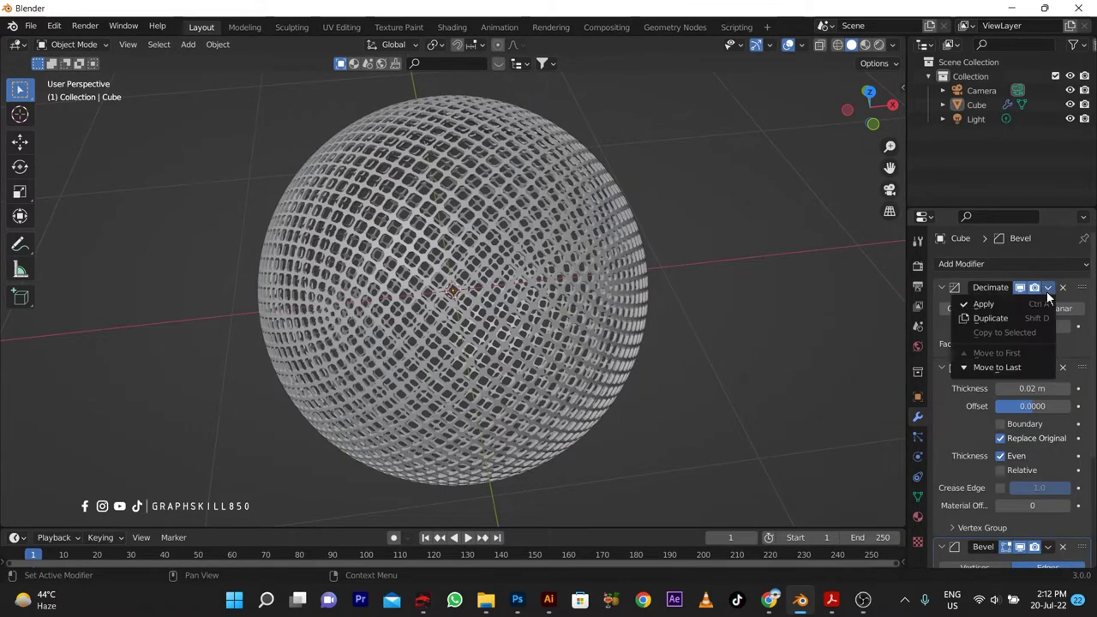
{"action": "left_click", "coordinate": [1013, 305]}
{"action": "left_click", "coordinate": [1047, 288]}
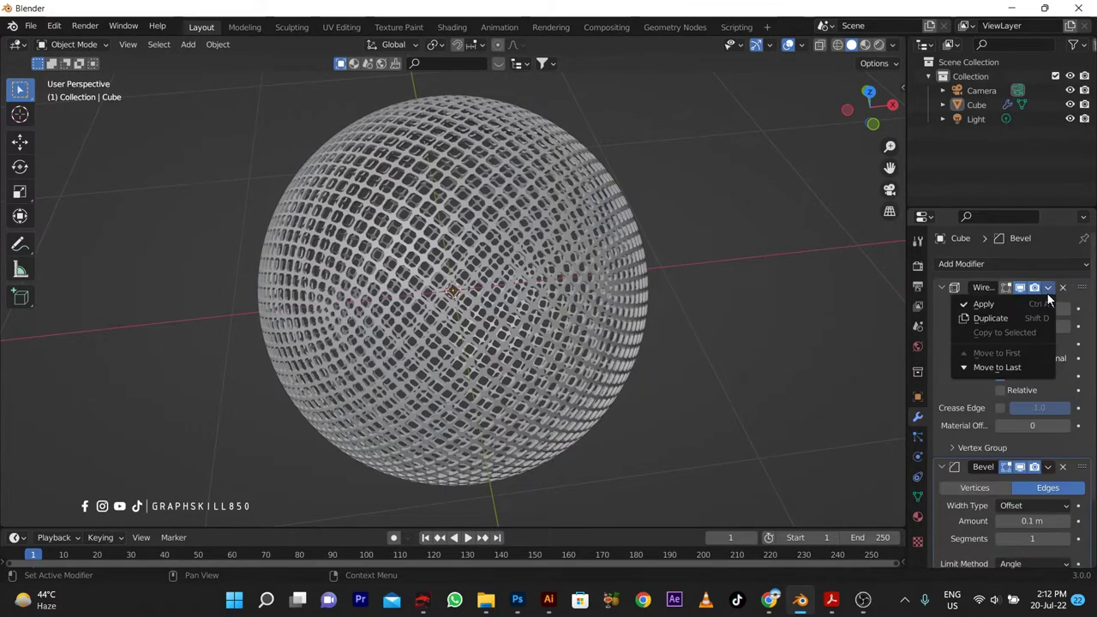
{"action": "left_click", "coordinate": [1009, 307]}
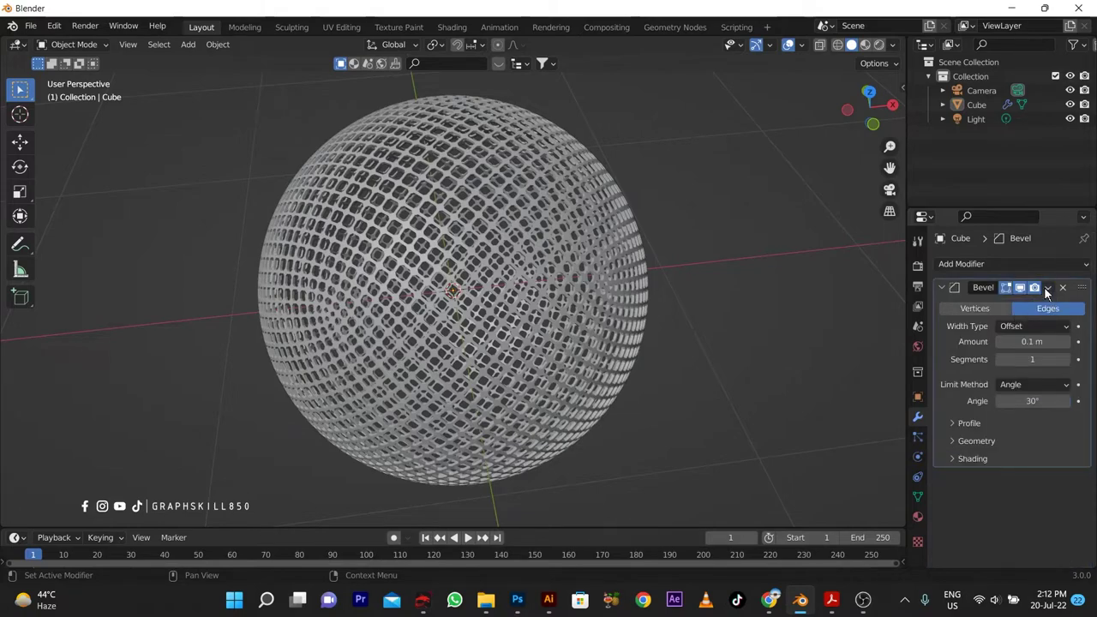
{"action": "left_click", "coordinate": [1047, 288]}
{"action": "left_click", "coordinate": [1000, 304]}
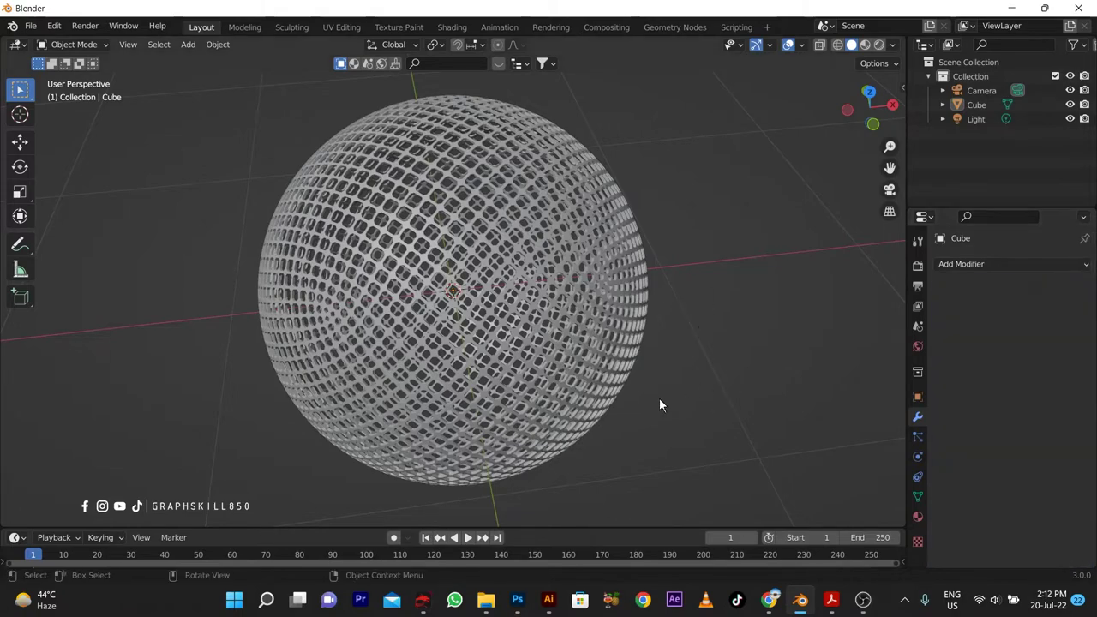
{"action": "middle_click_drag", "start_coordinate": [659, 400], "coordinate": [611, 375]}
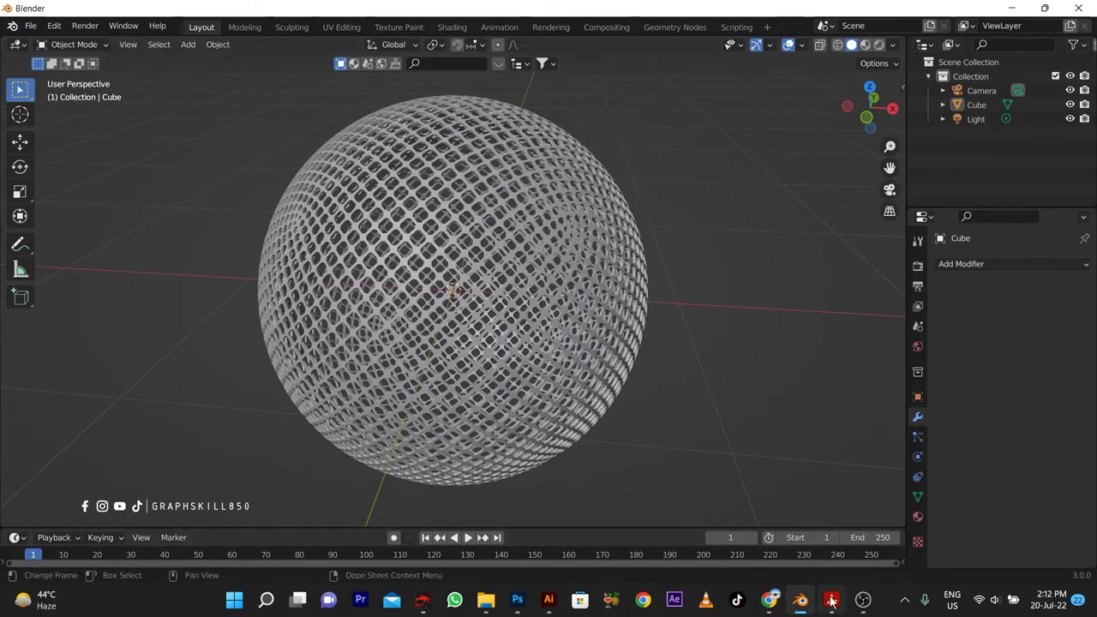
{"action": "left_click", "coordinate": [863, 599]}
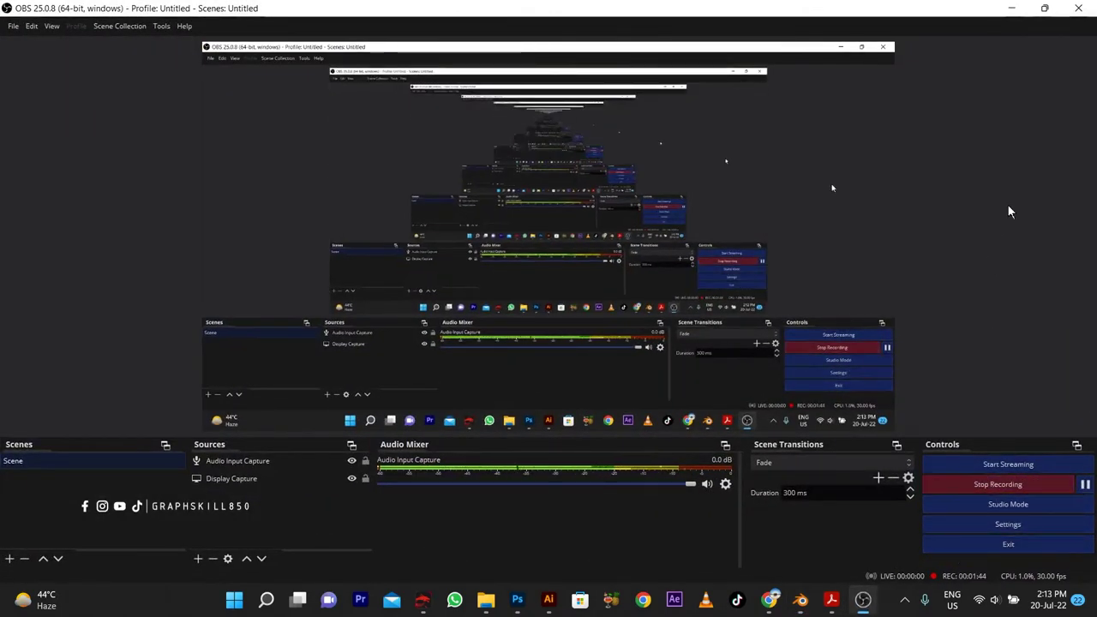
{"action": "left_click", "coordinate": [1011, 9]}
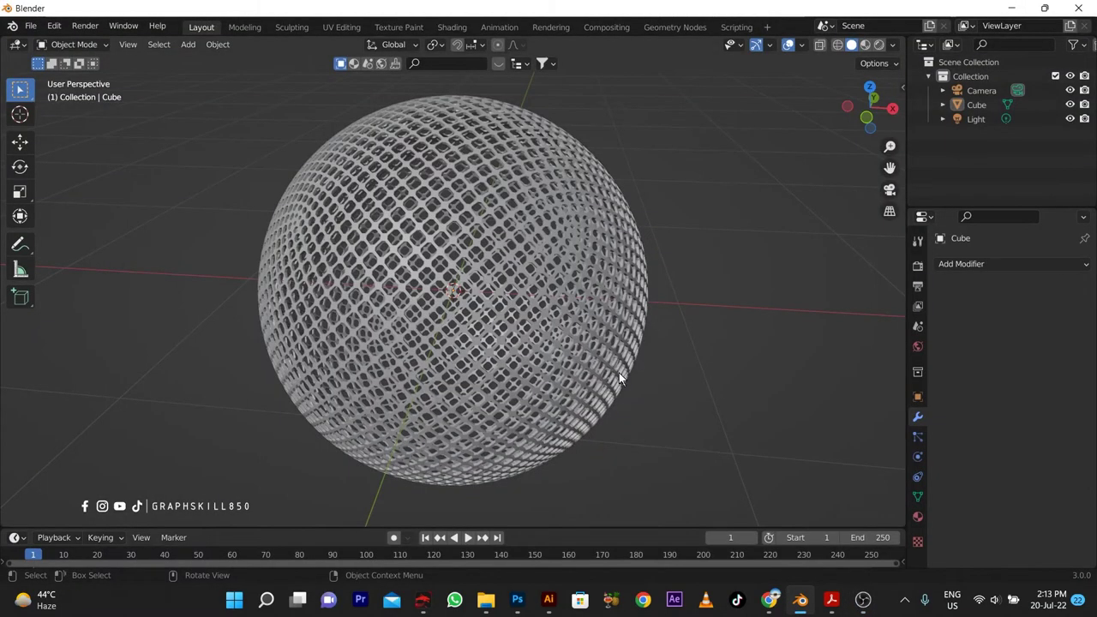
Step: In Edit Mode front view with X-ray on, box-select all lower-half vertices of the sphere
{"action": "mouse_move", "coordinate": [619, 373]}
{"action": "middle_mouse_down"}
{"action": "mouse_move", "coordinate": [606, 330]}
{"action": "mouse_move", "coordinate": [624, 346]}
{"action": "middle_mouse_up"}
{"action": "key", "text": "Tab"}
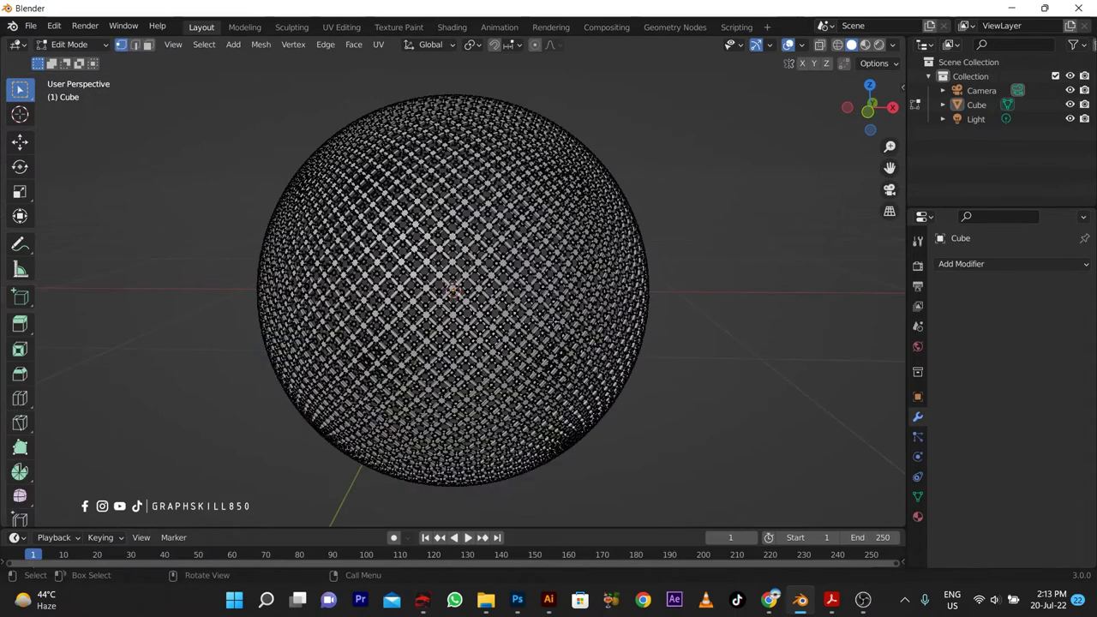
{"action": "key", "text": "KP_1"}
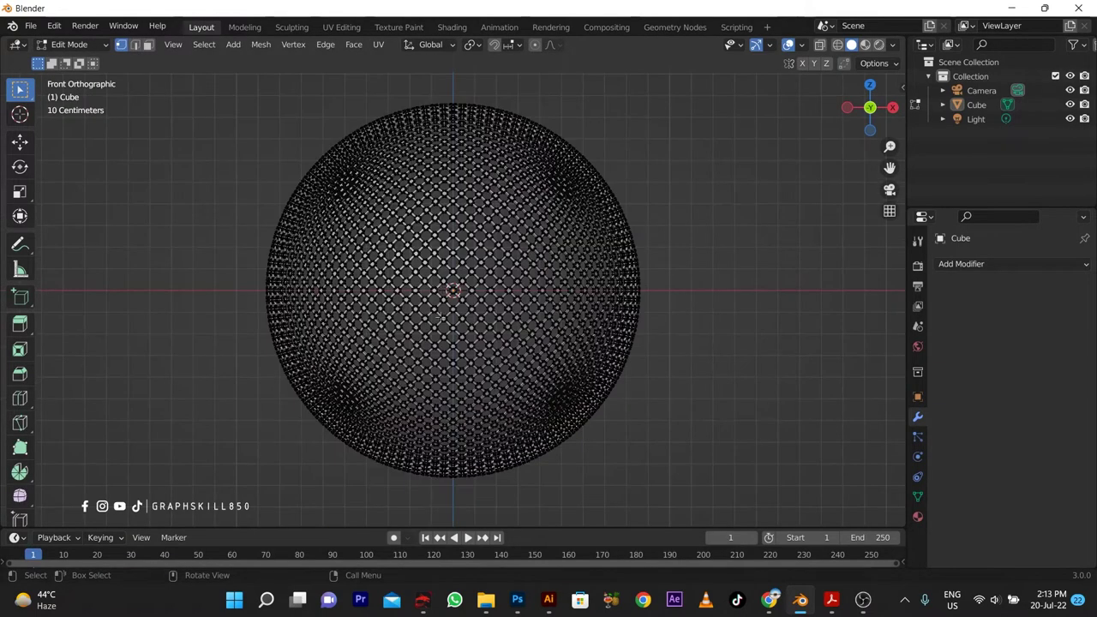
{"action": "left_click_drag", "start_coordinate": [745, 501], "coordinate": [137, 294]}
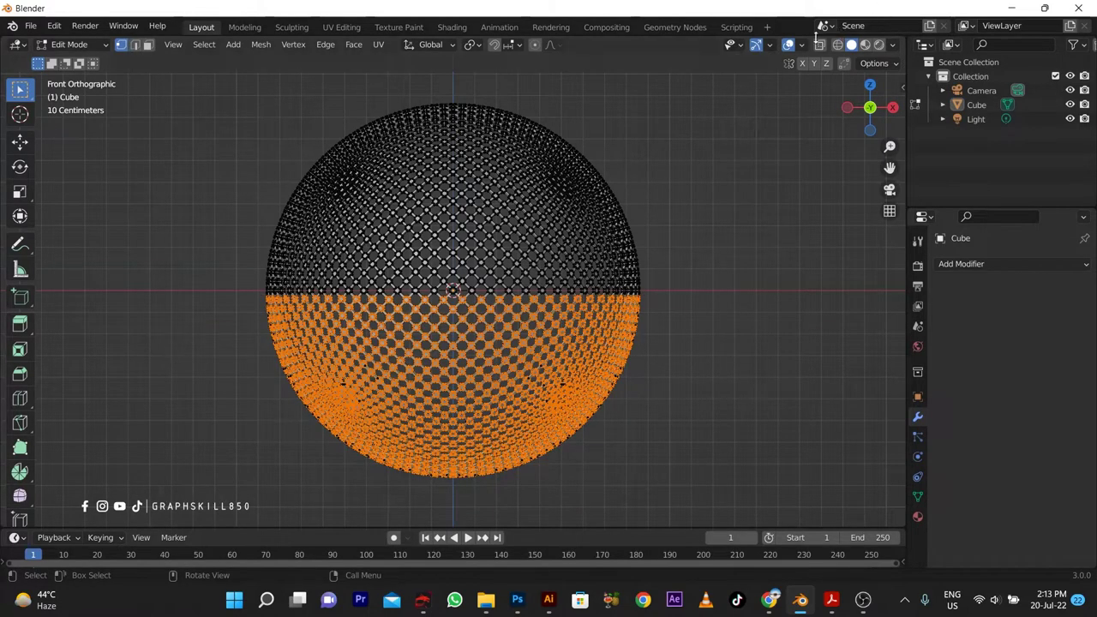
{"action": "left_click", "coordinate": [817, 48]}
{"action": "left_click", "coordinate": [720, 486]}
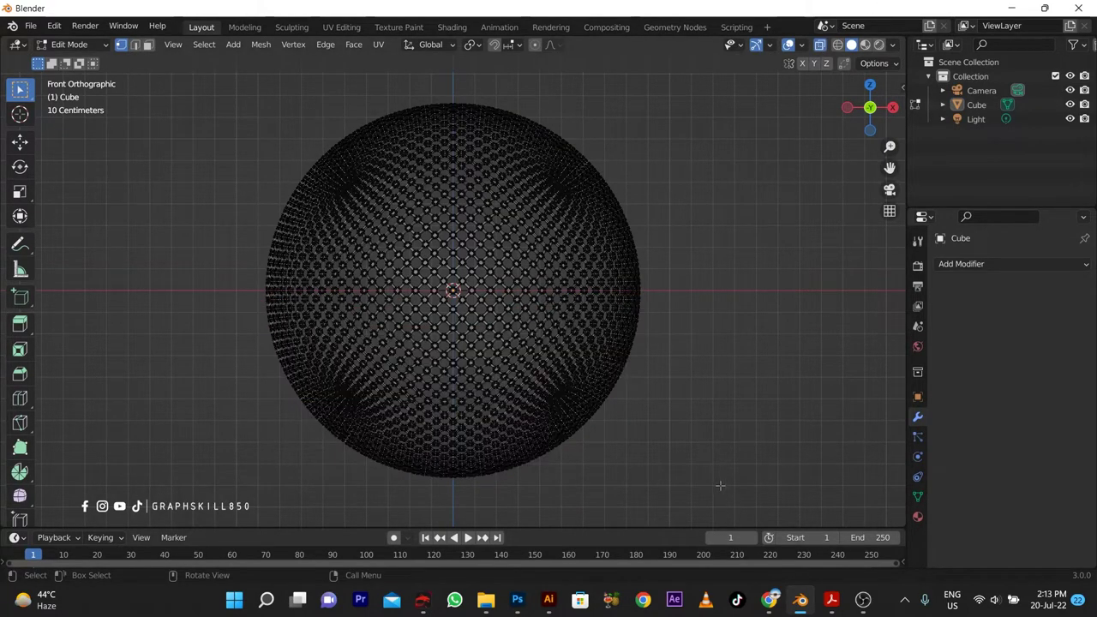
{"action": "mouse_move", "coordinate": [717, 487]}
{"action": "left_mouse_down"}
{"action": "mouse_move", "coordinate": [94, 378]}
{"action": "mouse_move", "coordinate": [91, 292]}
{"action": "left_mouse_up"}
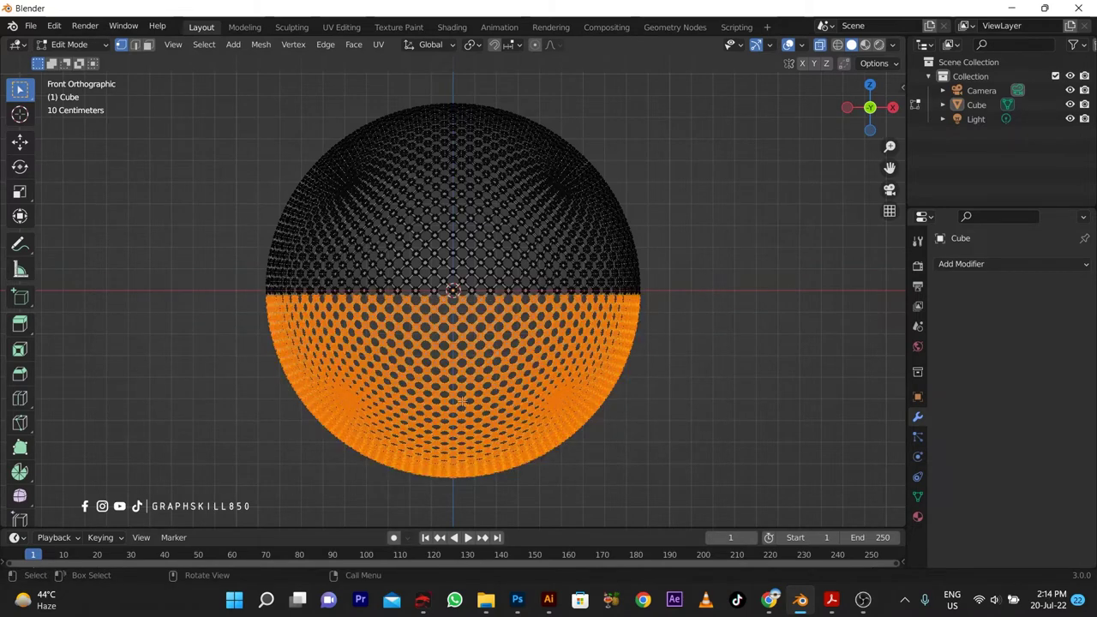
Step: Delete the selected vertices, leaving a hemispherical dome, and return to Object Mode
{"action": "key", "text": "x"}
{"action": "left_click", "coordinate": [438, 372]}
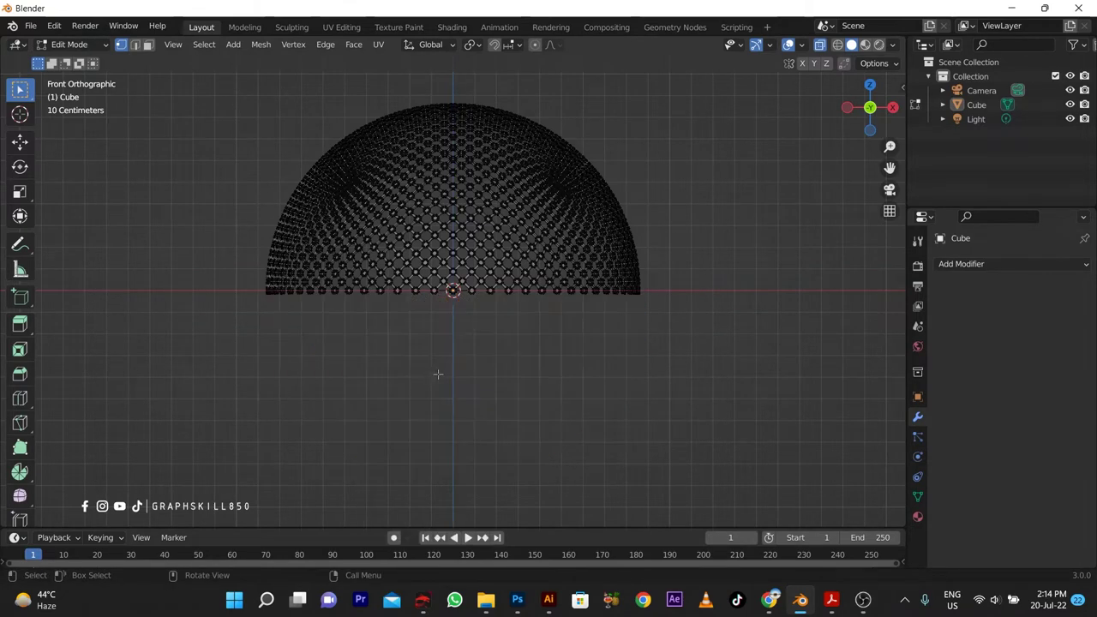
{"action": "mouse_move", "coordinate": [438, 373]}
{"action": "middle_mouse_down"}
{"action": "mouse_move", "coordinate": [359, 357]}
{"action": "mouse_move", "coordinate": [363, 293]}
{"action": "middle_mouse_up"}
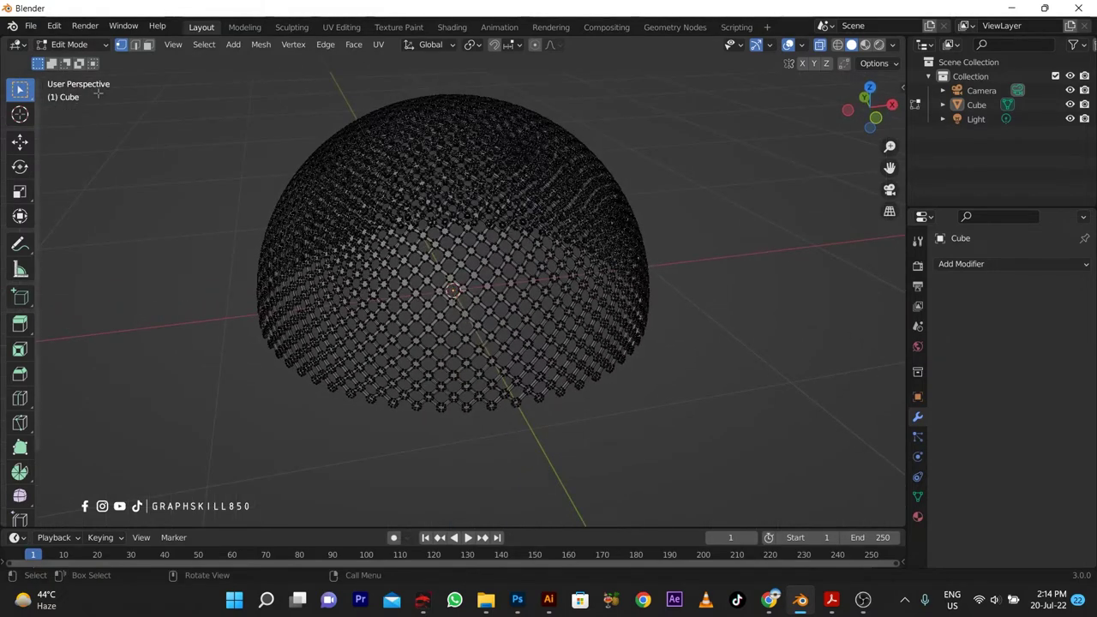
{"action": "key", "text": "Tab"}
{"action": "mouse_move", "coordinate": [366, 157]}
{"action": "middle_mouse_down"}
{"action": "mouse_move", "coordinate": [439, 314]}
{"action": "mouse_move", "coordinate": [447, 263]}
{"action": "middle_mouse_up"}
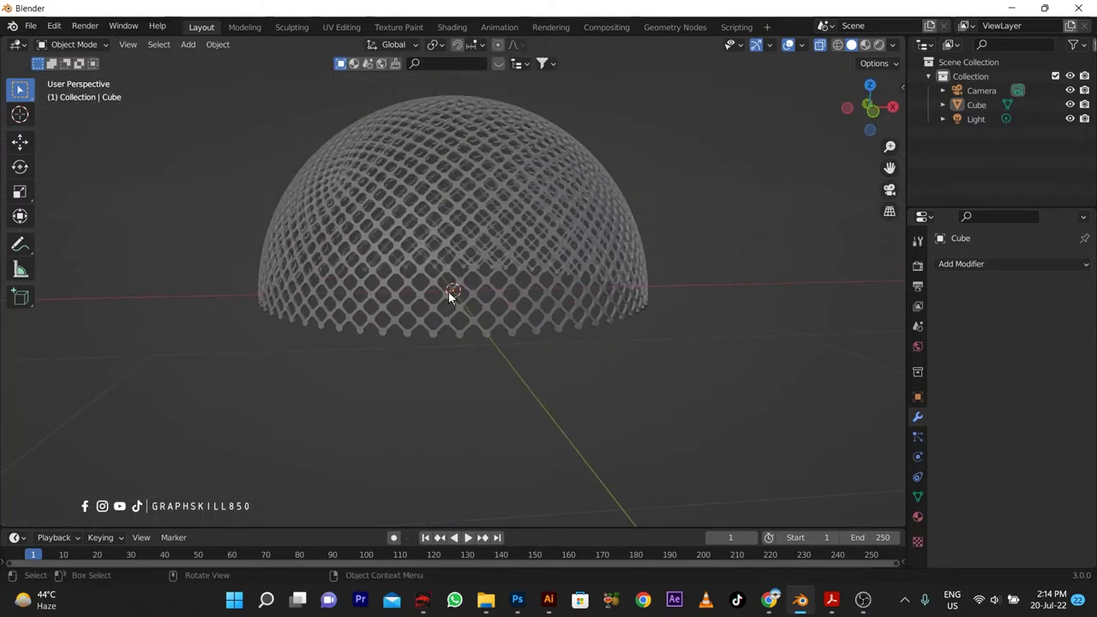
{"action": "key", "text": "shift+a"}
{"action": "mouse_move", "coordinate": [402, 293]}
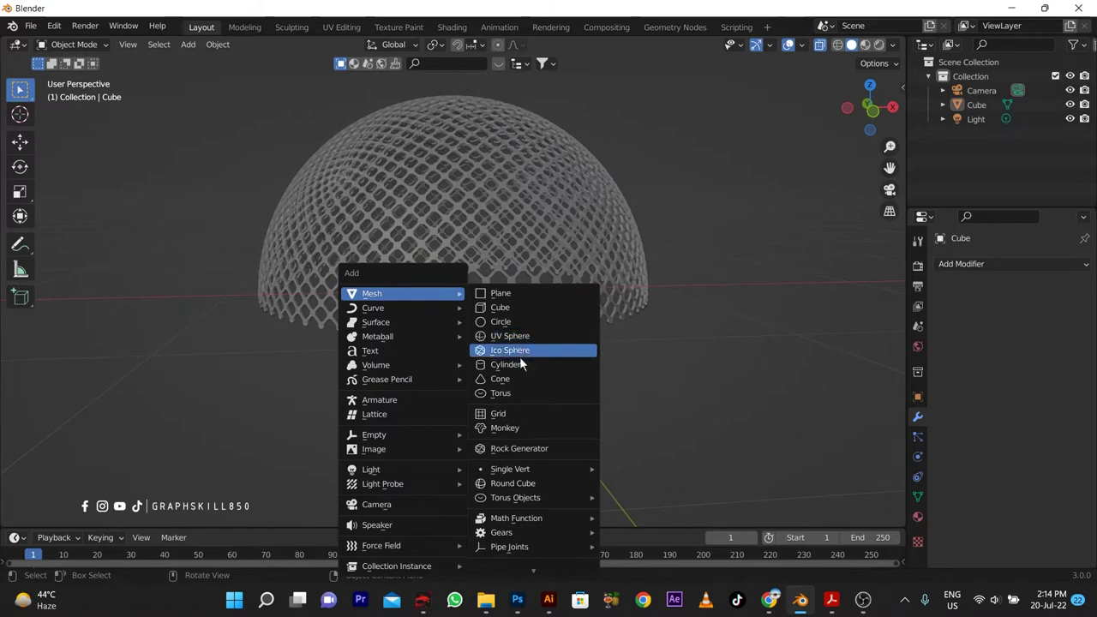
Step: Add a cylinder, flatten it along Z into a thin disc, and scale it to fit the dome
{"action": "left_click", "coordinate": [518, 366]}
{"action": "key", "text": "s"}
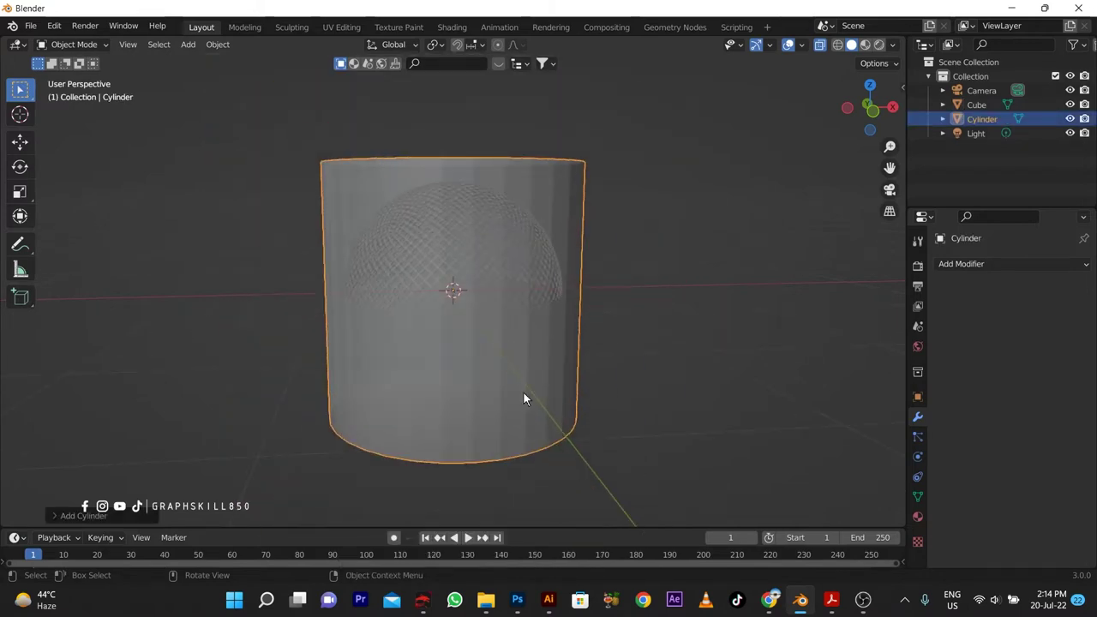
{"action": "key", "text": "z"}
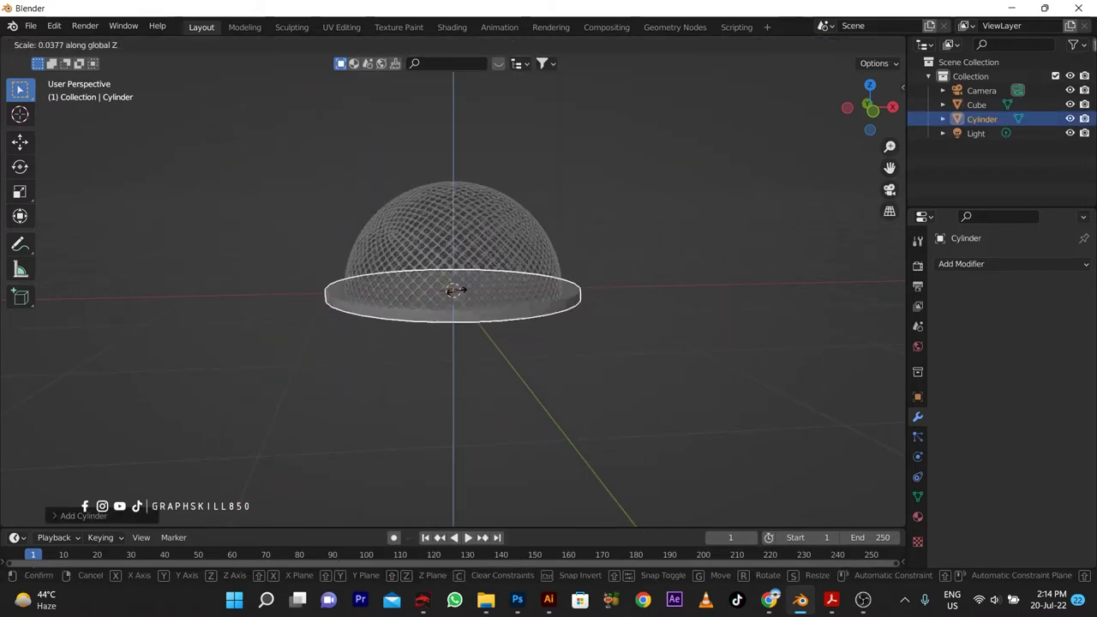
{"action": "left_click", "coordinate": [450, 343]}
{"action": "mouse_move", "coordinate": [450, 347]}
{"action": "middle_mouse_down"}
{"action": "mouse_move", "coordinate": [459, 400]}
{"action": "mouse_move", "coordinate": [502, 341]}
{"action": "middle_mouse_up"}
{"action": "scroll", "coordinate": [549, 403], "scroll_direction": "up", "scroll_amount": 2}
{"action": "key", "text": "s"}
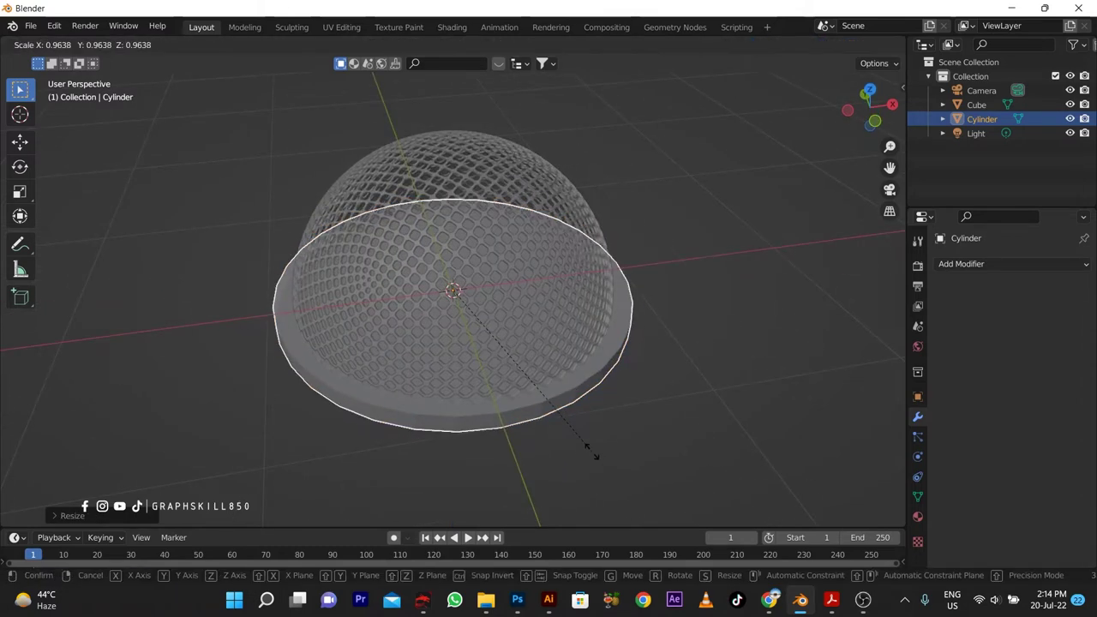
{"action": "left_click", "coordinate": [583, 450]}
{"action": "mouse_move", "coordinate": [583, 450]}
{"action": "middle_mouse_down"}
{"action": "mouse_move", "coordinate": [387, 422]}
{"action": "mouse_move", "coordinate": [418, 419]}
{"action": "middle_mouse_up"}
Step: In Edit Mode face select, select the disc's flat bottom face
{"action": "key", "text": "Tab"}
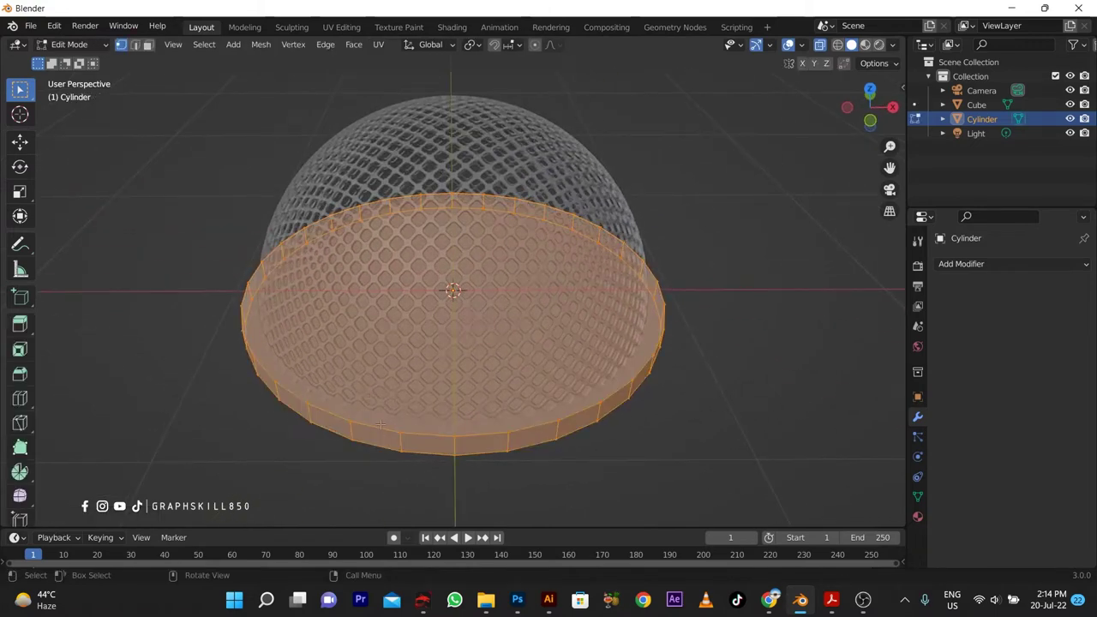
{"action": "key", "text": "alt+a"}
{"action": "left_click", "coordinate": [147, 46]}
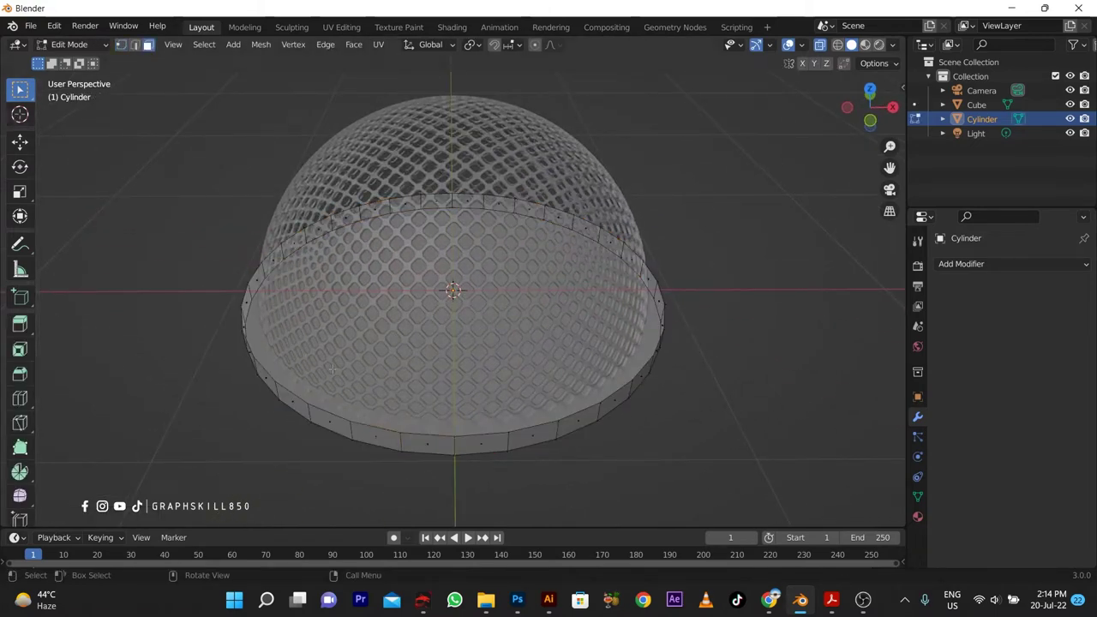
{"action": "left_click", "coordinate": [312, 400]}
{"action": "left_click", "coordinate": [263, 360]}
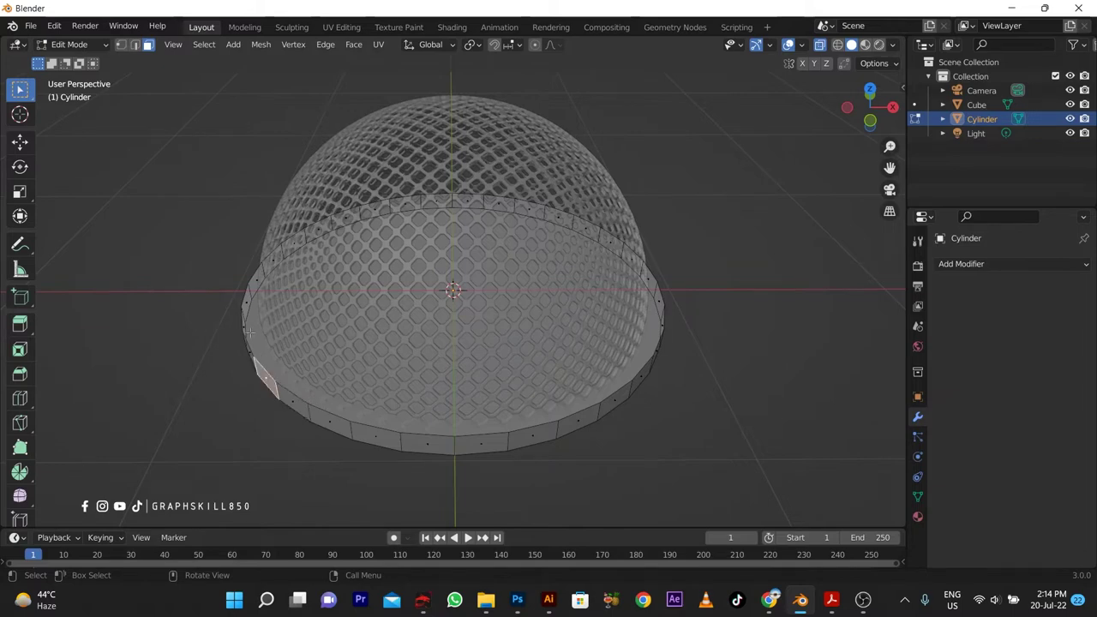
{"action": "left_click", "coordinate": [817, 45]}
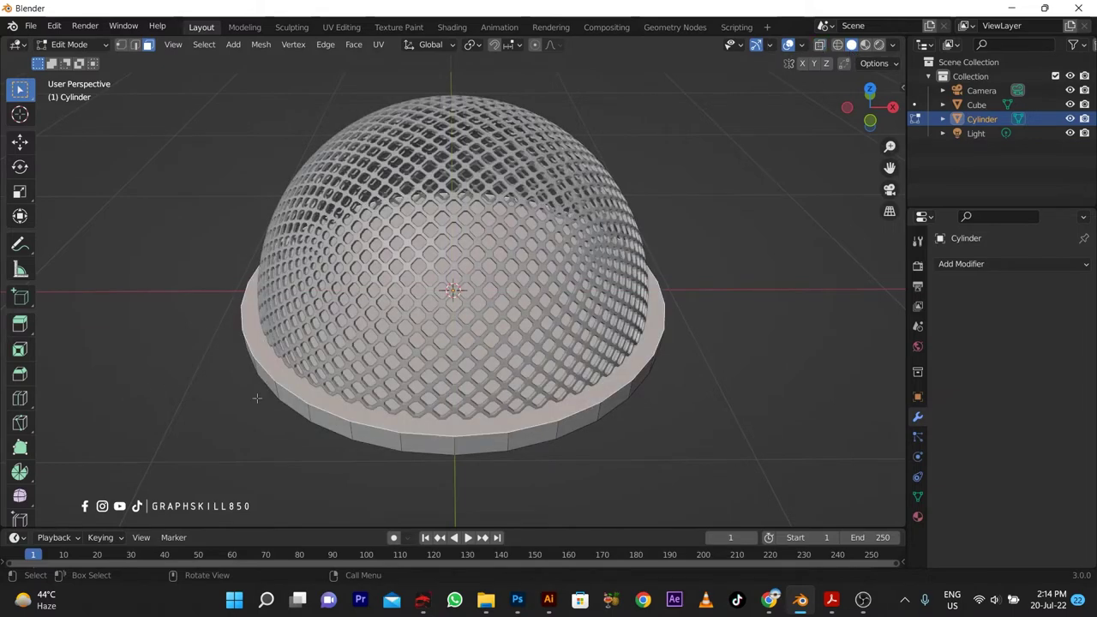
{"action": "mouse_move", "coordinate": [254, 391]}
{"action": "middle_mouse_down"}
{"action": "mouse_move", "coordinate": [287, 257]}
{"action": "mouse_move", "coordinate": [317, 396]}
{"action": "middle_mouse_up"}
{"action": "left_click", "coordinate": [292, 251]}
Step: Inset the bottom face and Bridge Faces to hollow the disc into a ring, then shrink it
{"action": "key", "text": "i"}
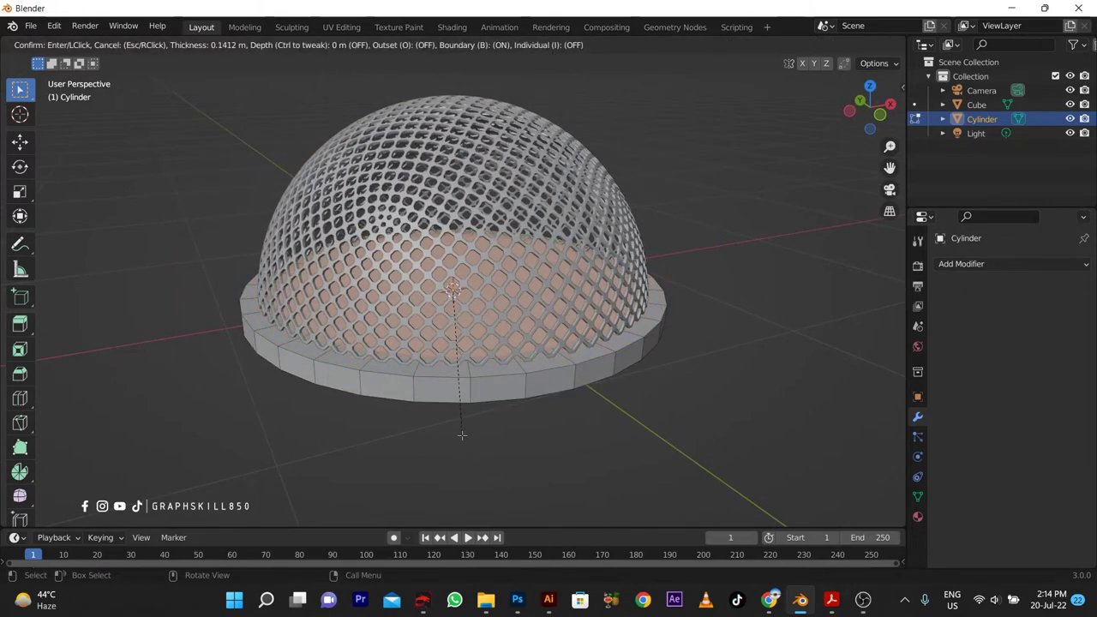
{"action": "left_click", "coordinate": [461, 435]}
{"action": "middle_click_drag", "start_coordinate": [461, 435], "coordinate": [451, 289]}
{"action": "right_click", "coordinate": [432, 224]}
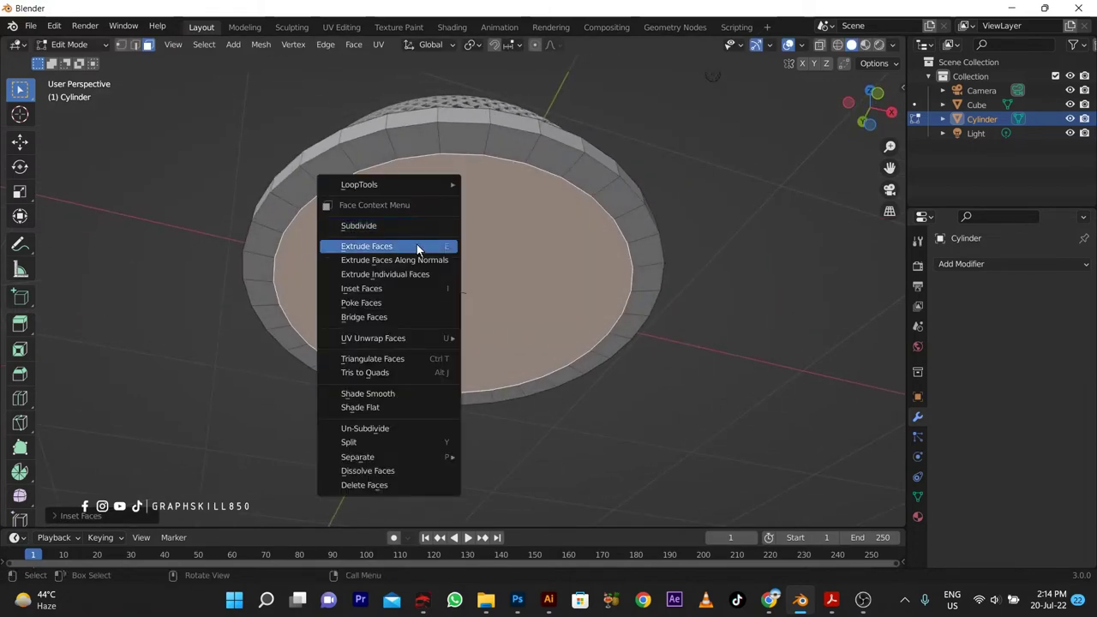
{"action": "left_click", "coordinate": [390, 316]}
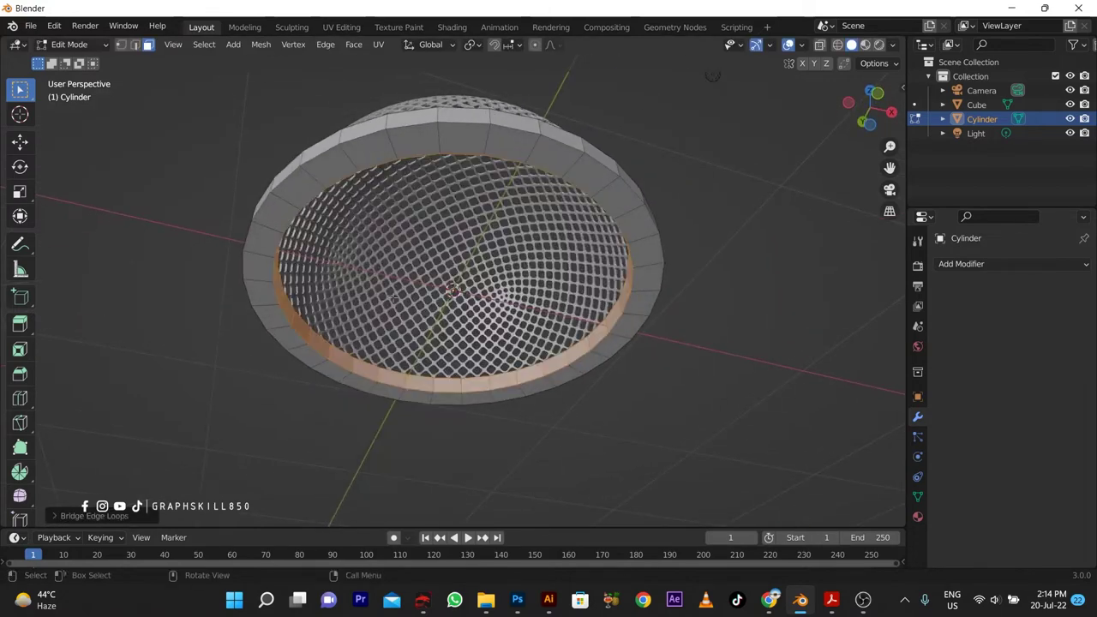
{"action": "middle_click_drag", "start_coordinate": [393, 298], "coordinate": [403, 446]}
{"action": "key", "text": "Tab"}
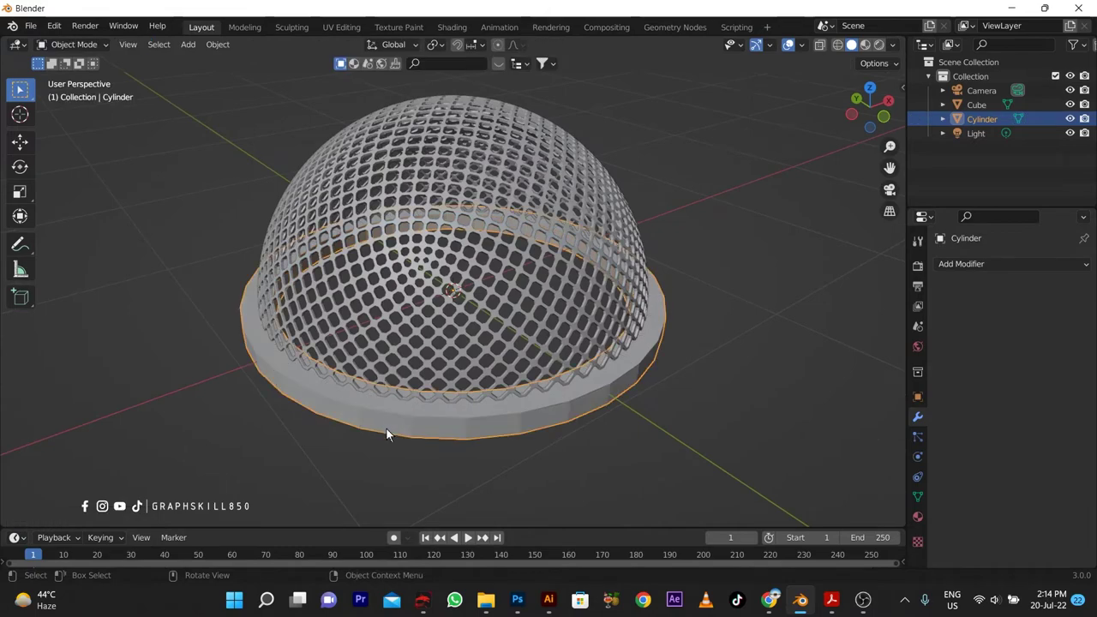
{"action": "key", "text": "s"}
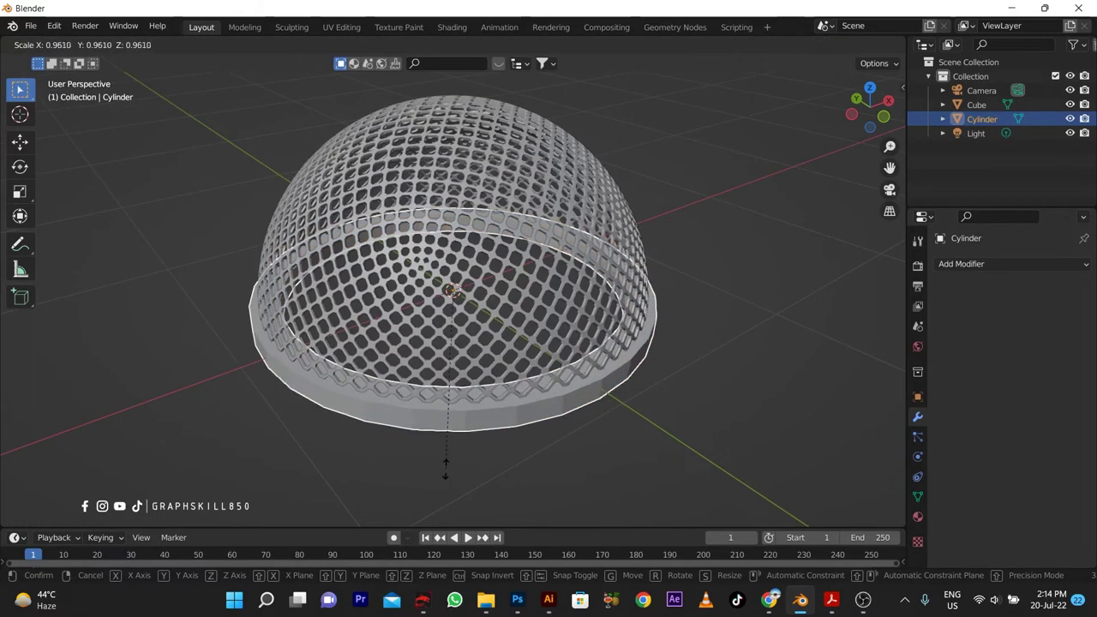
{"action": "left_click", "coordinate": [448, 465]}
{"action": "mouse_move", "coordinate": [405, 394]}
{"action": "middle_mouse_down"}
{"action": "mouse_move", "coordinate": [373, 325]}
{"action": "mouse_move", "coordinate": [394, 358]}
{"action": "mouse_move", "coordinate": [386, 390]}
{"action": "middle_mouse_up"}
Step: Give the dome a Mirror modifier on the Z axis only, with X turned off
{"action": "left_click", "coordinate": [419, 198]}
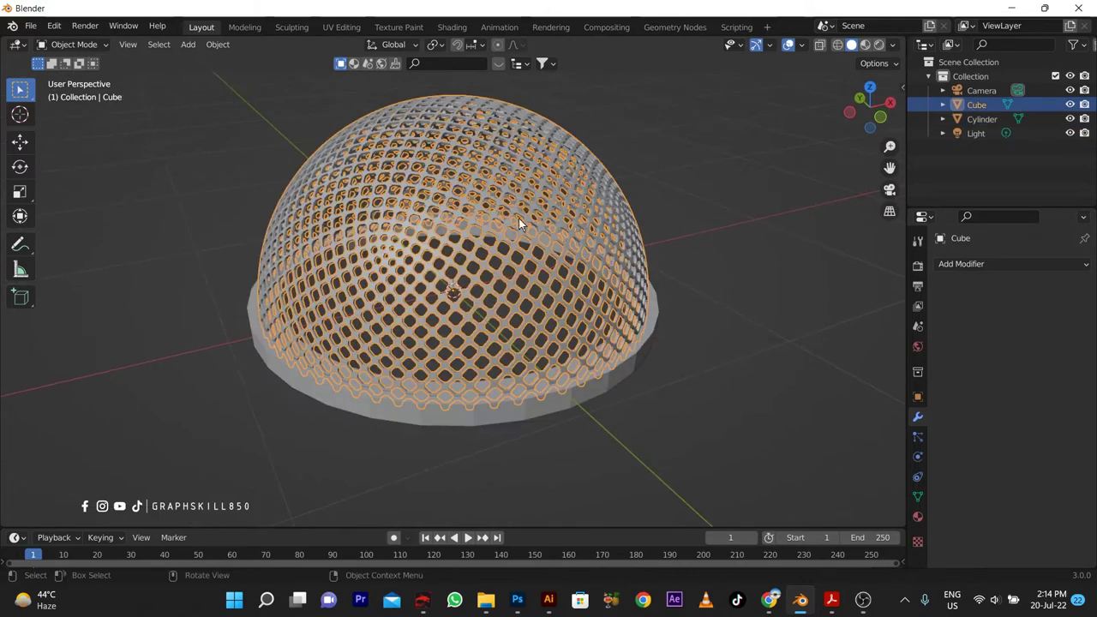
{"action": "scroll", "coordinate": [467, 297], "scroll_direction": "down", "scroll_amount": 3}
{"action": "left_click", "coordinate": [957, 264]}
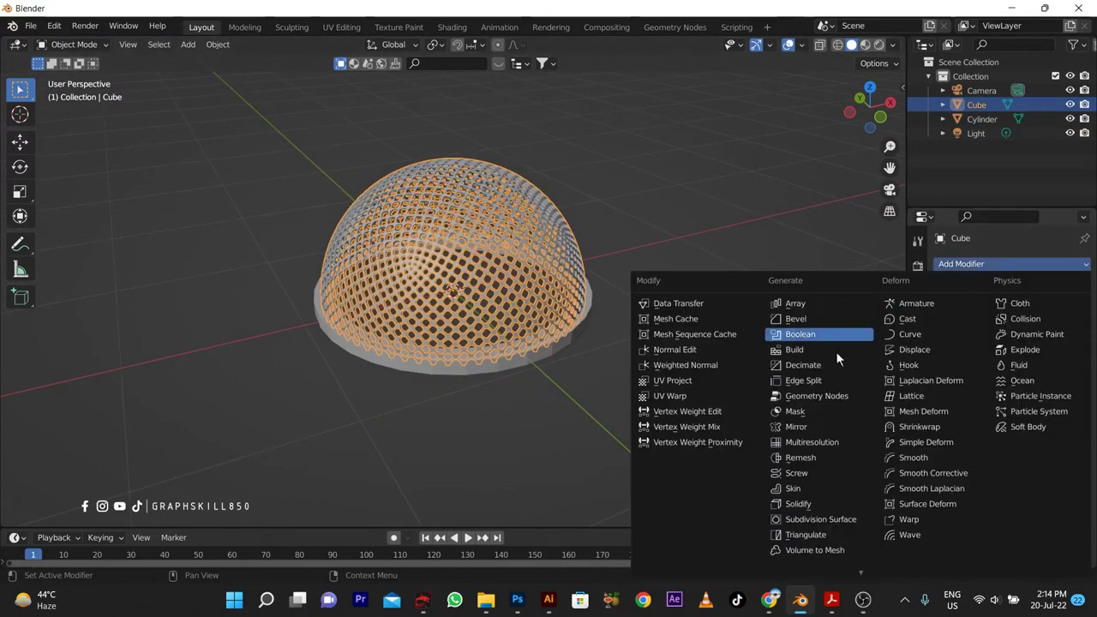
{"action": "left_click", "coordinate": [810, 426]}
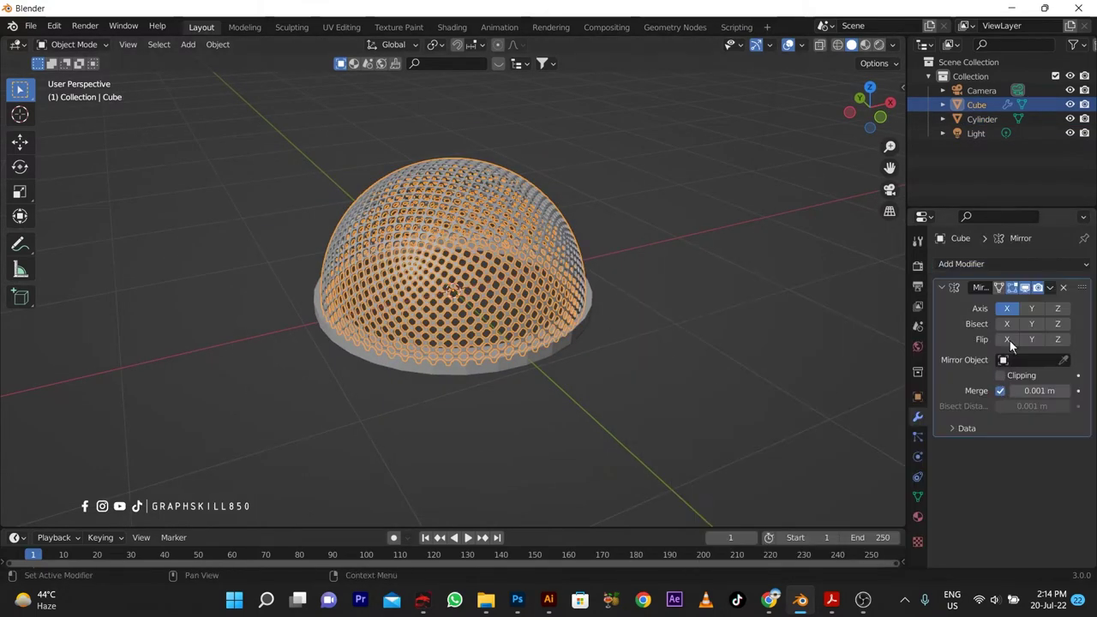
{"action": "left_click", "coordinate": [1057, 309]}
{"action": "left_click", "coordinate": [1007, 309]}
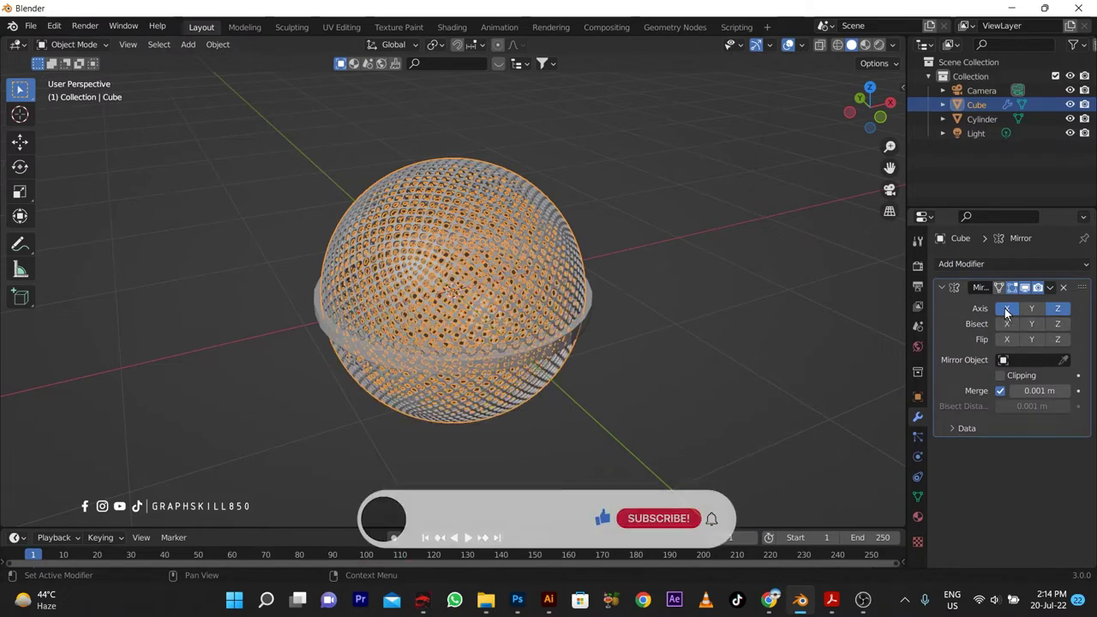
{"action": "mouse_move", "coordinate": [602, 363]}
{"action": "middle_mouse_down"}
{"action": "mouse_move", "coordinate": [471, 329]}
{"action": "mouse_move", "coordinate": [263, 414]}
{"action": "mouse_move", "coordinate": [469, 353]}
{"action": "middle_mouse_up"}
{"action": "key", "text": "Tab"}
{"action": "key", "text": "shift+a"}
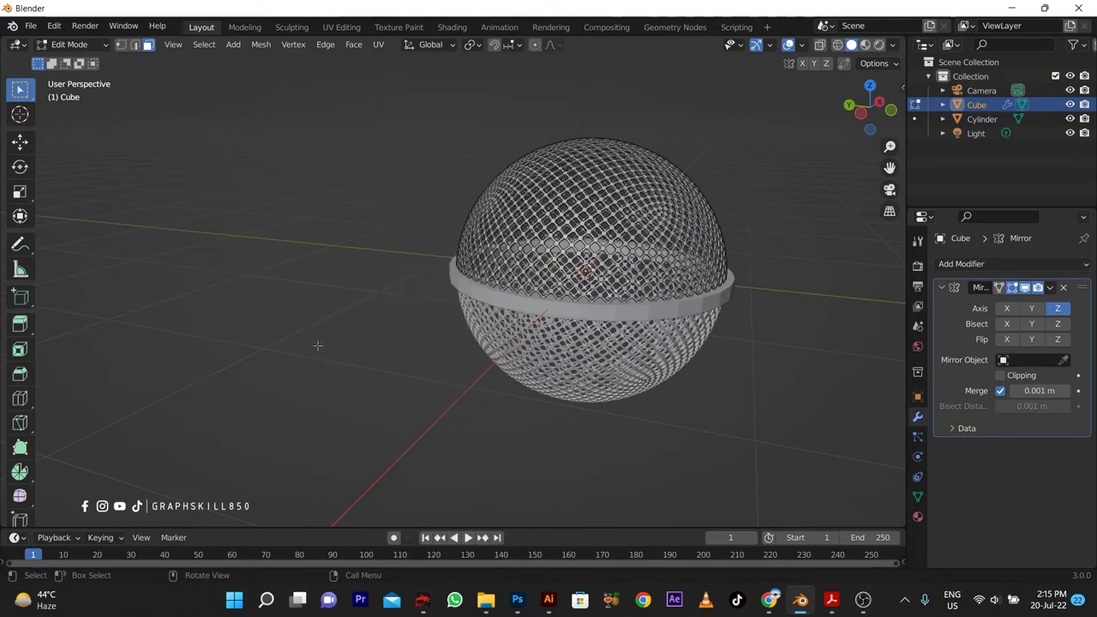
{"action": "key", "text": "Tab"}
{"action": "left_click", "coordinate": [317, 317]}
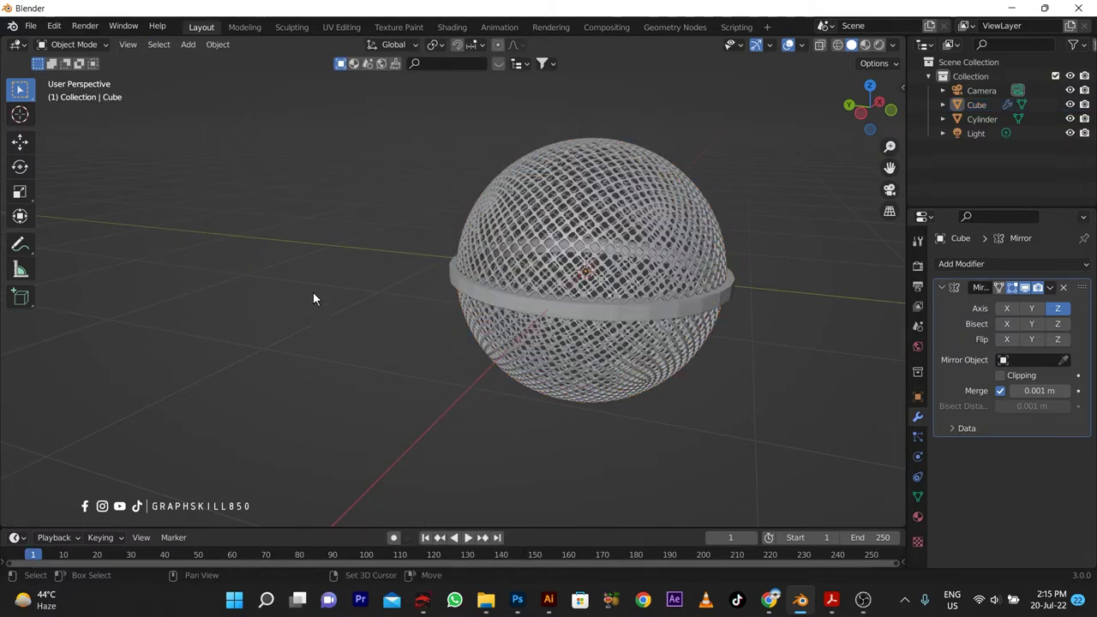
{"action": "key", "text": "shift+a"}
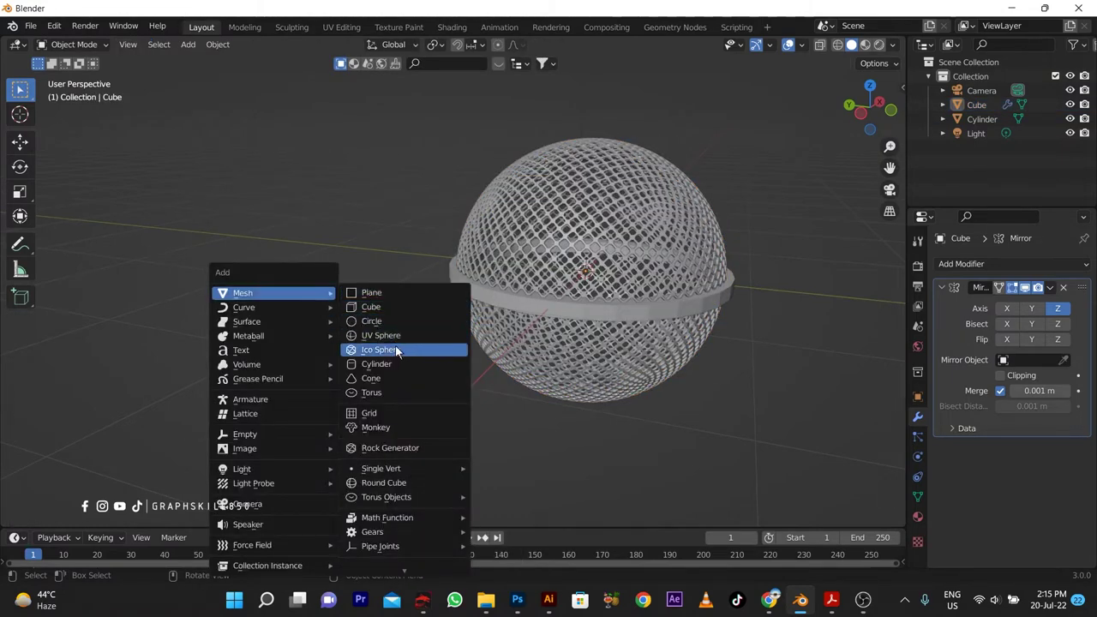
Step: Add a UV sphere and scale it to 0.8123 so it fits inside the grille
{"action": "left_click", "coordinate": [402, 335]}
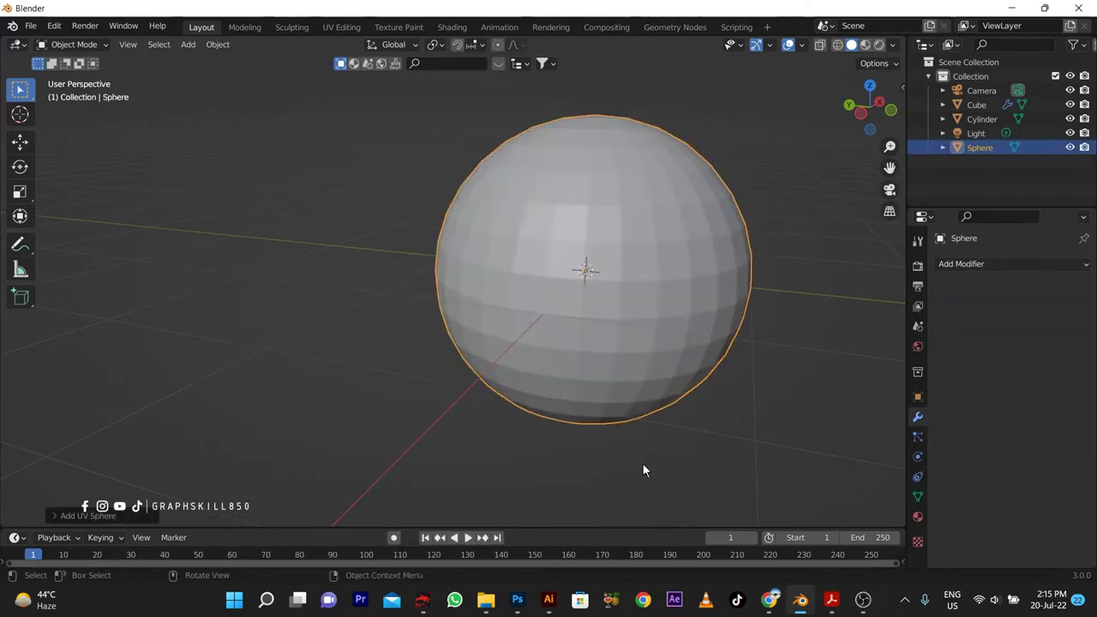
{"action": "key", "text": "s"}
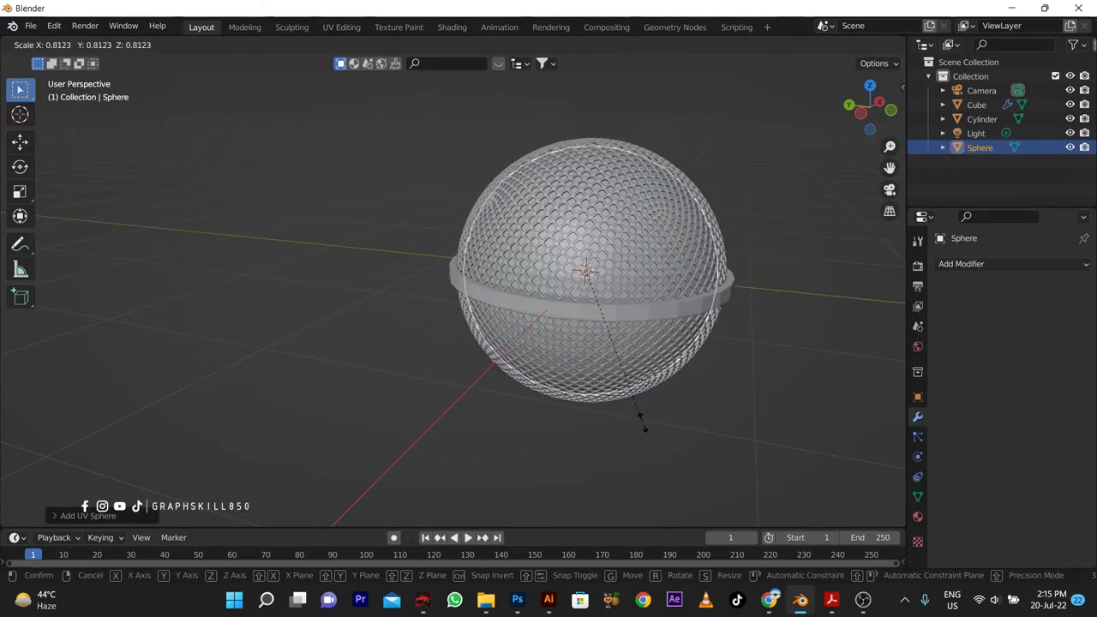
{"action": "left_click", "coordinate": [615, 431]}
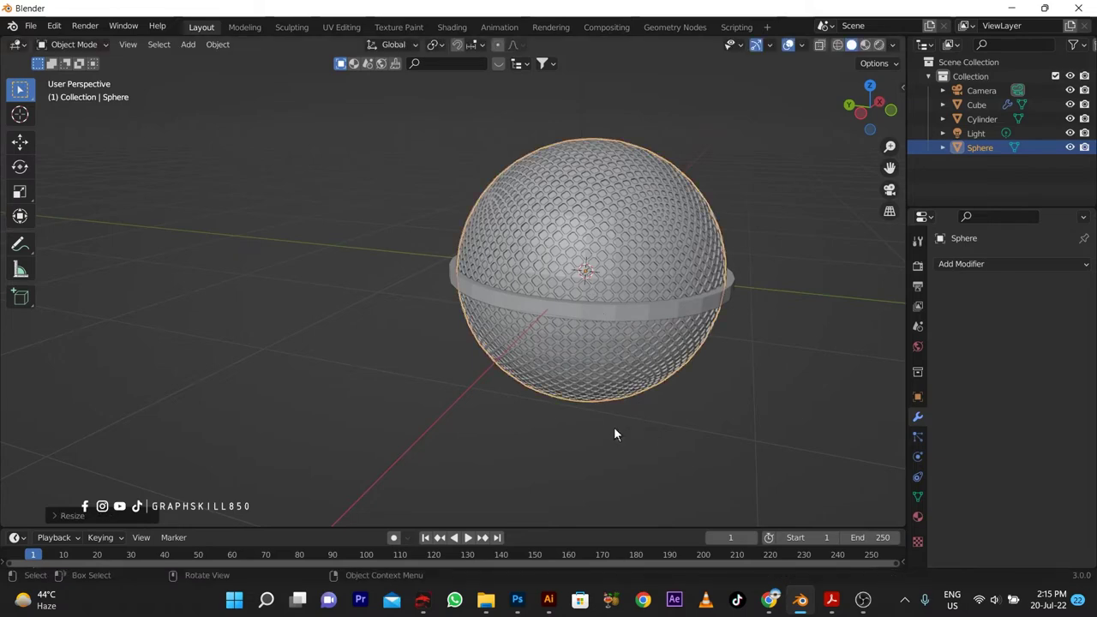
{"action": "middle_click_drag", "start_coordinate": [614, 434], "coordinate": [564, 454]}
{"action": "key", "text": "Tab"}
{"action": "middle_click_drag", "start_coordinate": [493, 439], "coordinate": [507, 472]}
{"action": "key", "text": "Tab"}
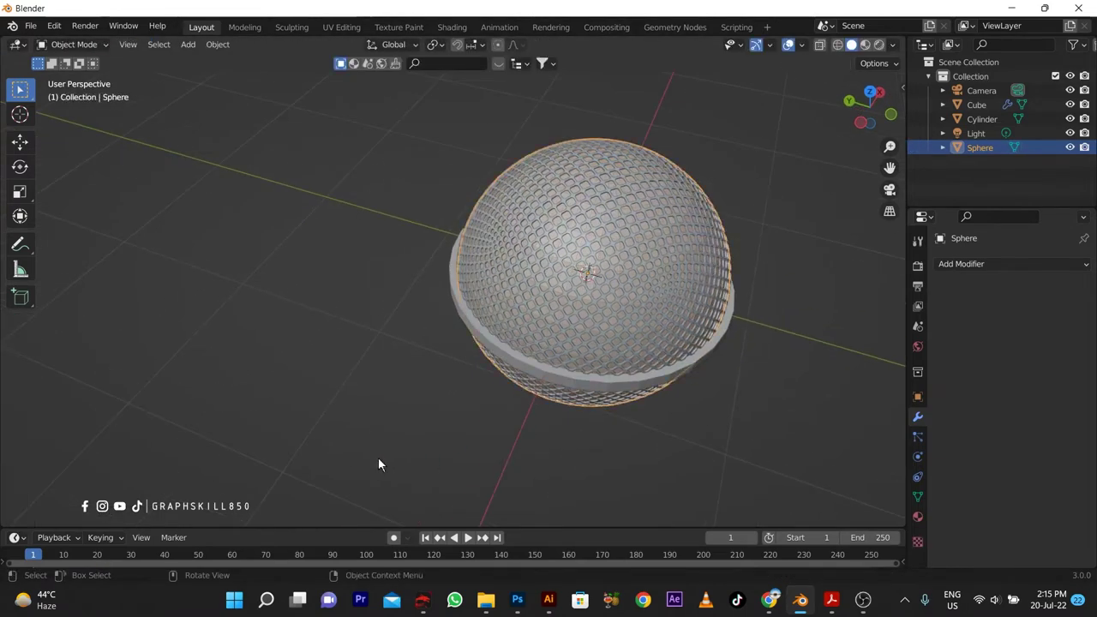
{"action": "mouse_move", "coordinate": [378, 457]}
{"action": "middle_mouse_down"}
{"action": "mouse_move", "coordinate": [389, 283]}
{"action": "mouse_move", "coordinate": [422, 371]}
{"action": "middle_mouse_up"}
Step: Add a cylinder, shrink it, and move it down below the grille sphere
{"action": "key", "text": "shift+a"}
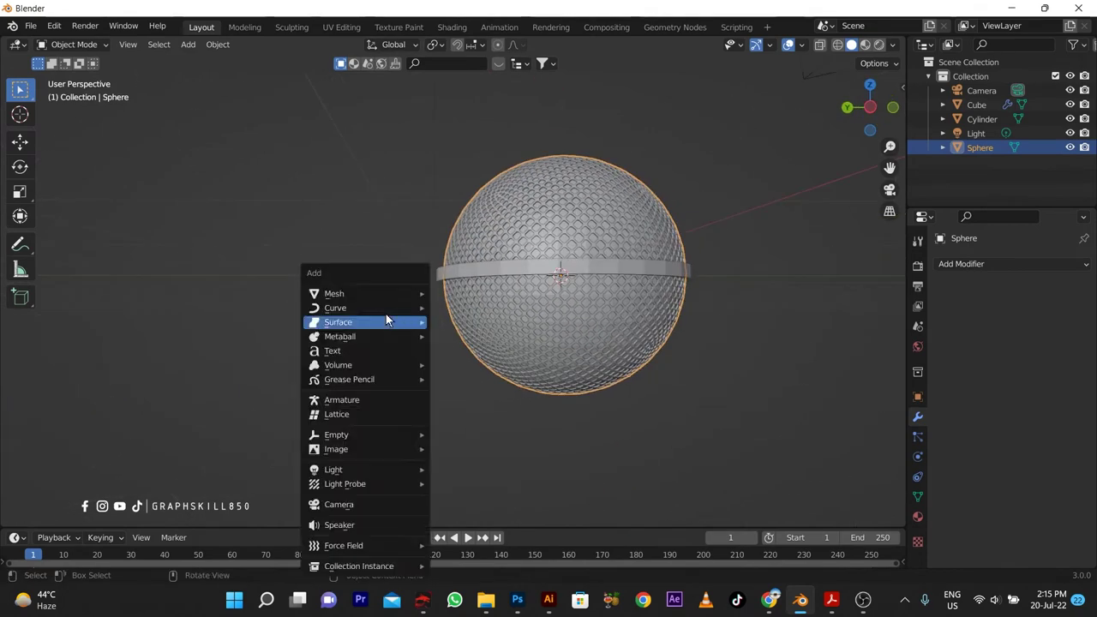
{"action": "mouse_move", "coordinate": [334, 293]}
{"action": "left_click", "coordinate": [478, 367]}
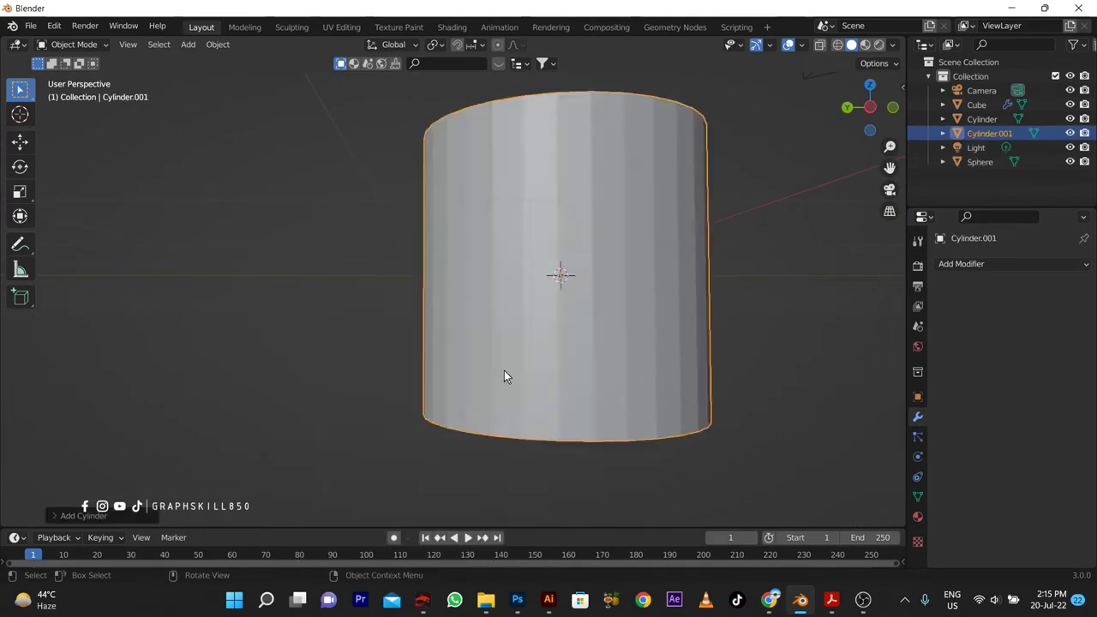
{"action": "scroll", "coordinate": [504, 374], "scroll_direction": "down", "scroll_amount": 3}
{"action": "key", "text": "s"}
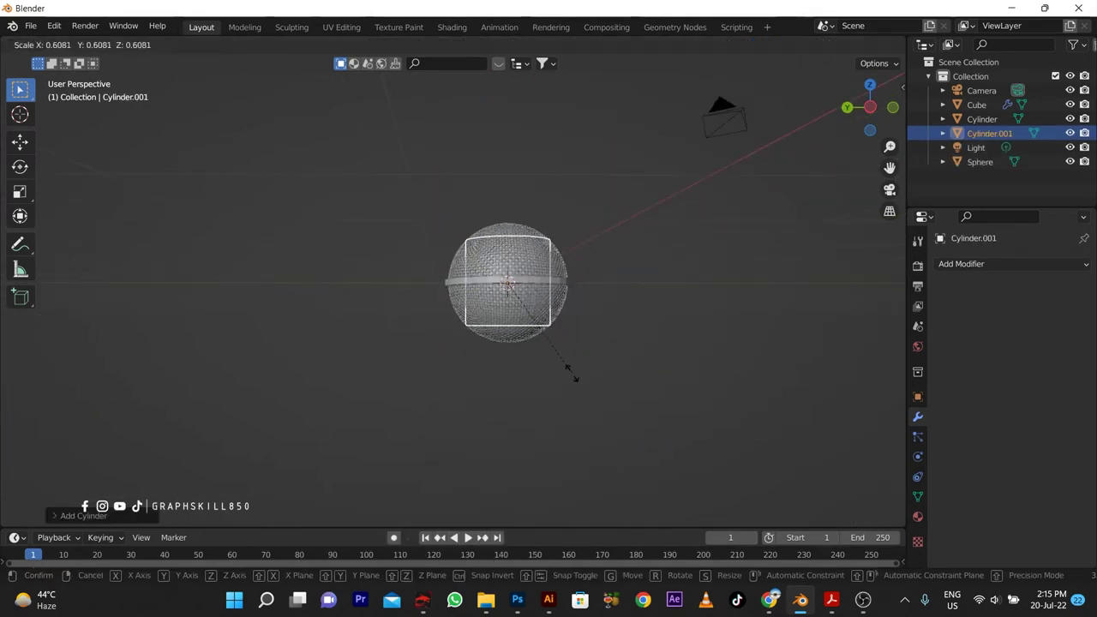
{"action": "left_click", "coordinate": [530, 366]}
{"action": "left_click", "coordinate": [20, 141]}
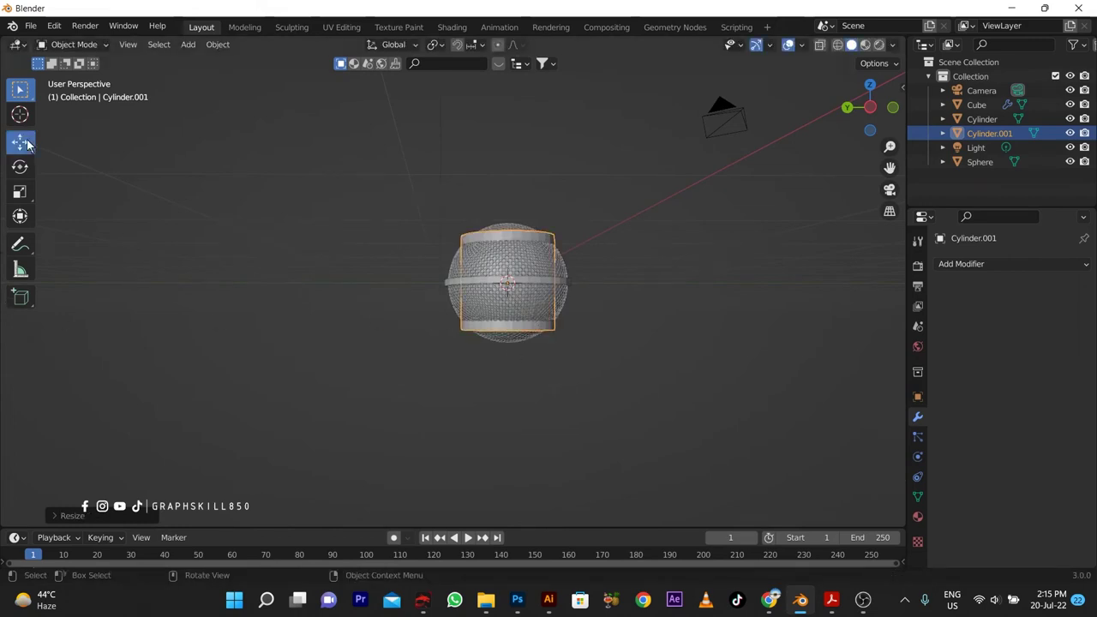
{"action": "left_click_drag", "start_coordinate": [516, 239], "coordinate": [511, 313]}
{"action": "mouse_move", "coordinate": [555, 387]}
{"action": "middle_mouse_down"}
{"action": "mouse_move", "coordinate": [523, 273]}
{"action": "mouse_move", "coordinate": [555, 391]}
{"action": "middle_mouse_up"}
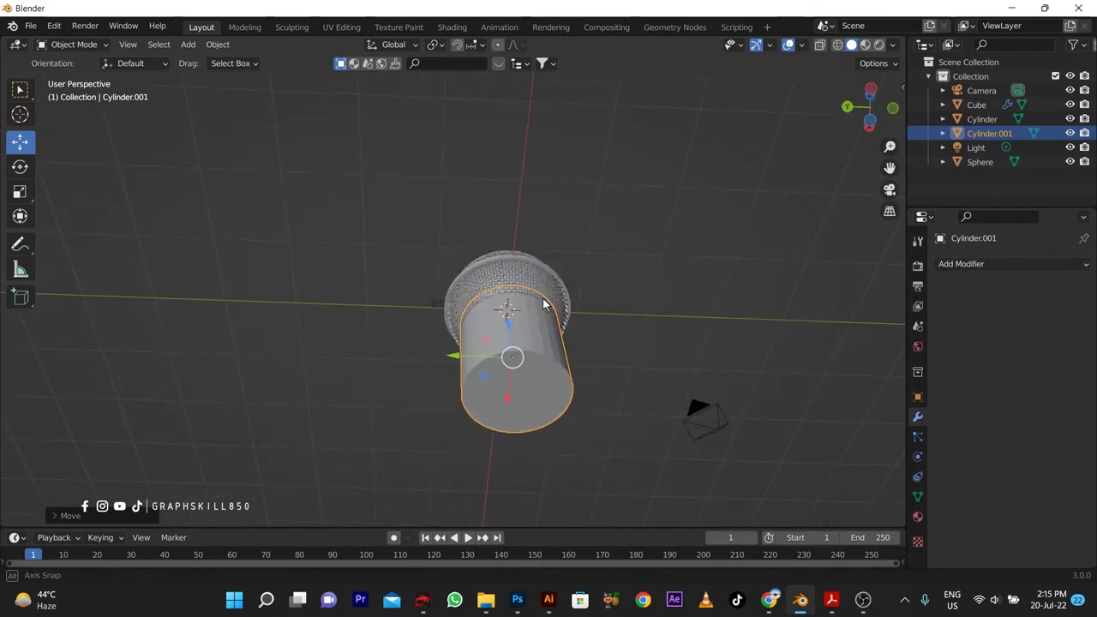
Step: In Edit Mode, select the cylinder's bottom cap face and scale it narrower
{"action": "key", "text": "Tab"}
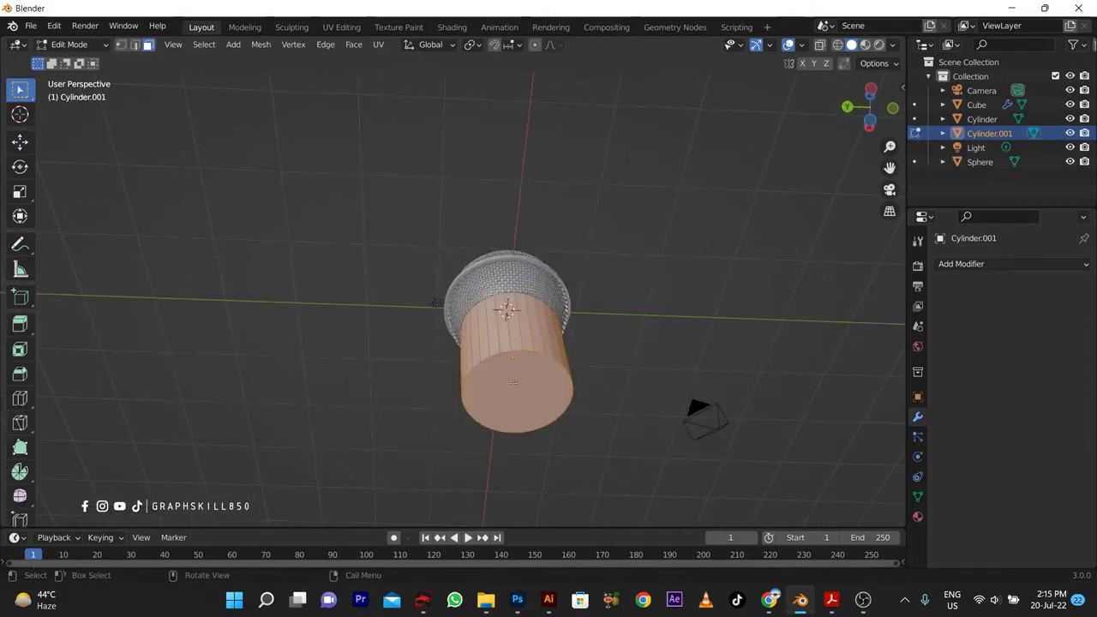
{"action": "left_click", "coordinate": [523, 402]}
{"action": "key", "text": "s"}
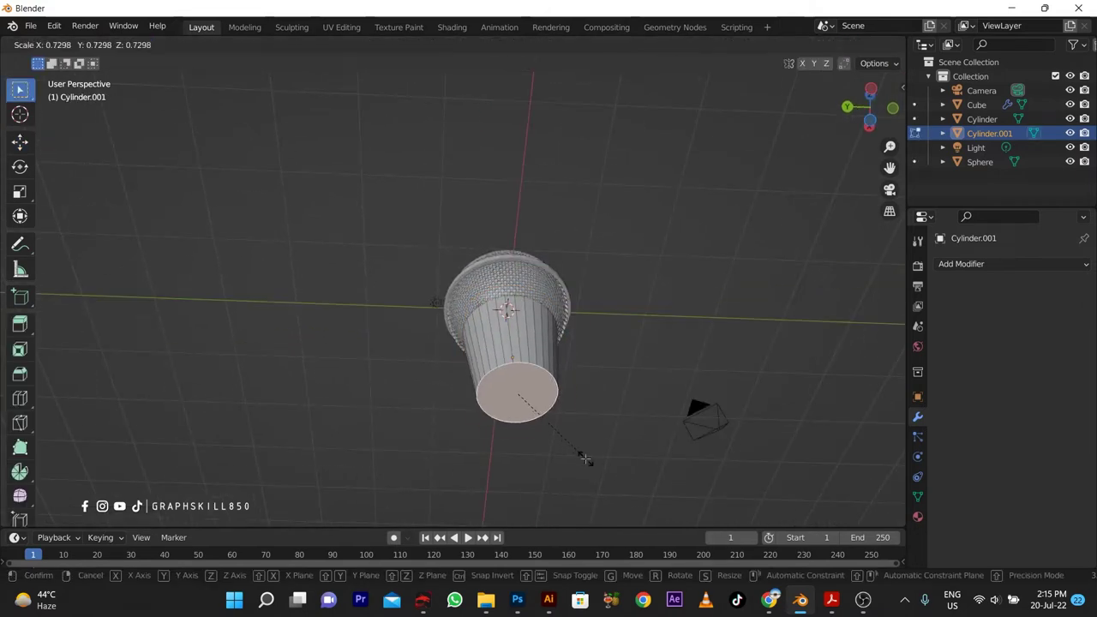
{"action": "left_click", "coordinate": [583, 458]}
{"action": "mouse_move", "coordinate": [583, 458]}
{"action": "middle_mouse_down"}
{"action": "mouse_move", "coordinate": [446, 396]}
{"action": "mouse_move", "coordinate": [434, 451]}
{"action": "middle_mouse_up"}
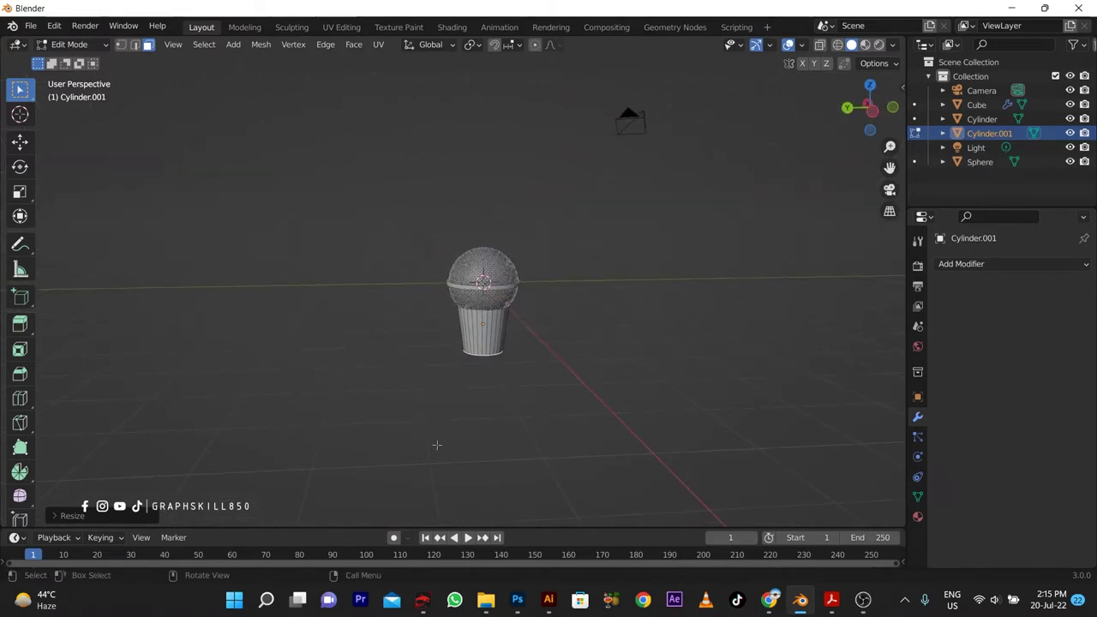
{"action": "key", "text": "Tab"}
{"action": "key", "text": "Tab"}
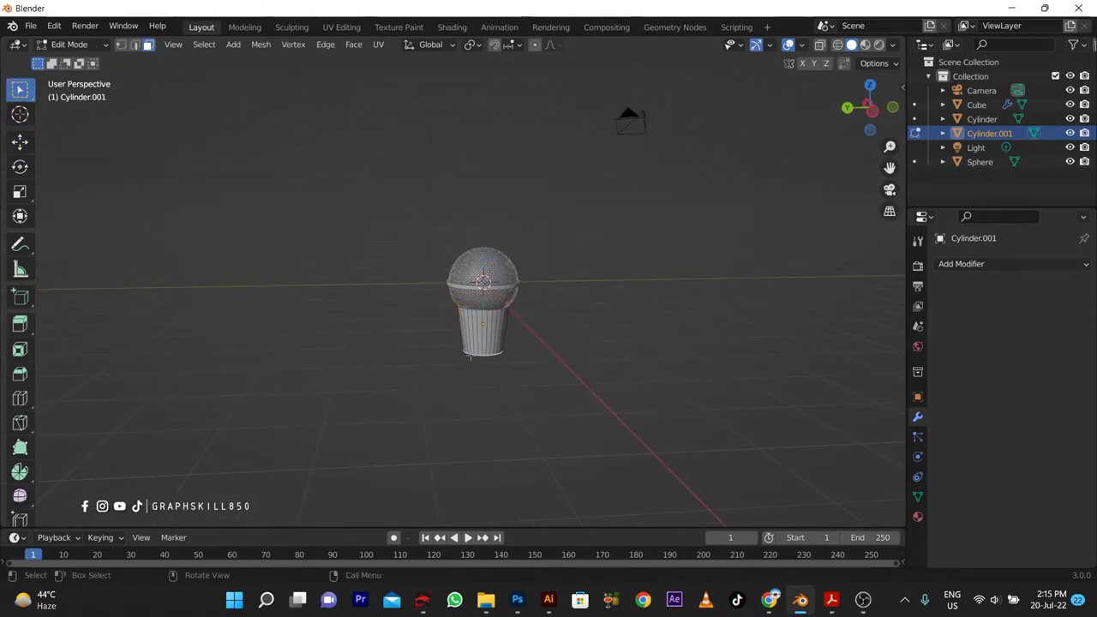
{"action": "key", "text": "ctrl+KP_Add"}
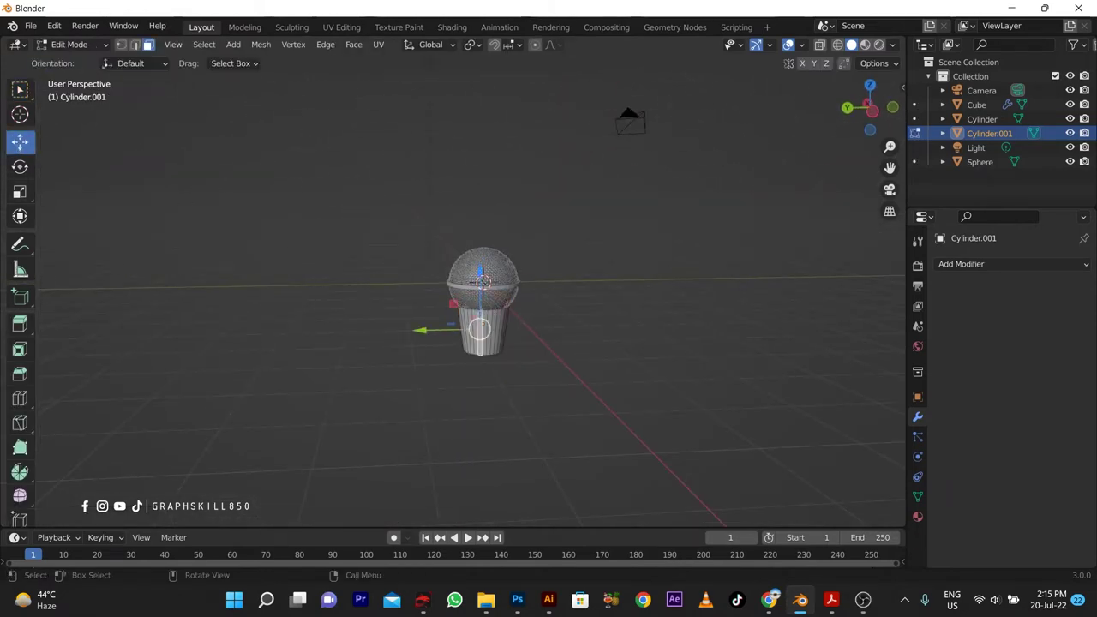
{"action": "middle_click_drag", "start_coordinate": [446, 282], "coordinate": [442, 217]}
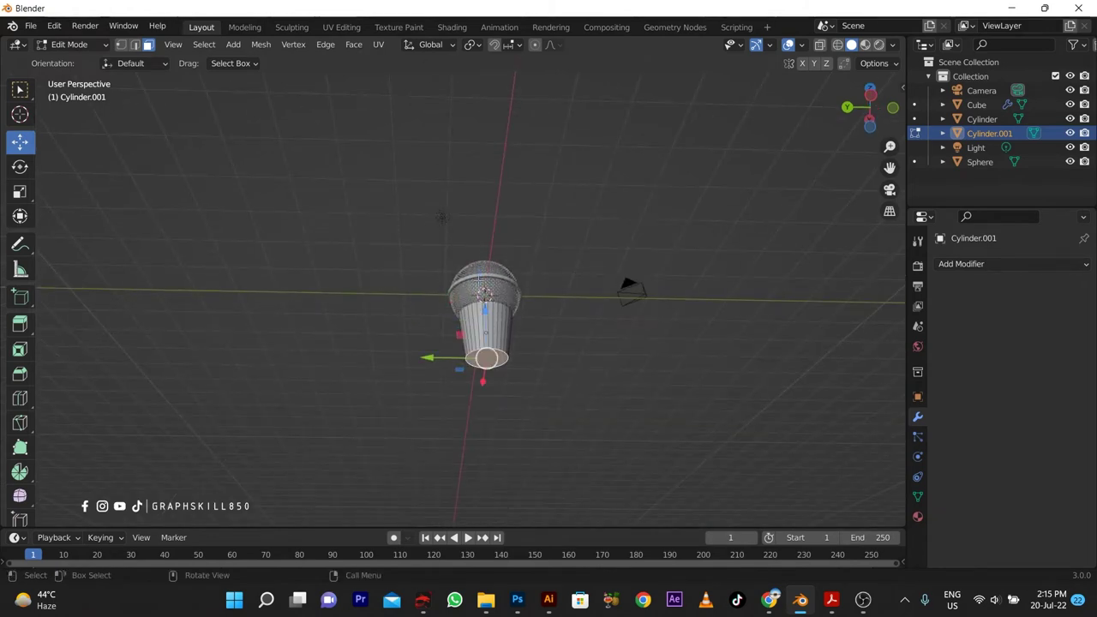
Step: Lower the bottom cap 2.391 m, taper it to 0.6702, and extrude a short end
{"action": "key", "text": "g"}
{"action": "key", "text": "z"}
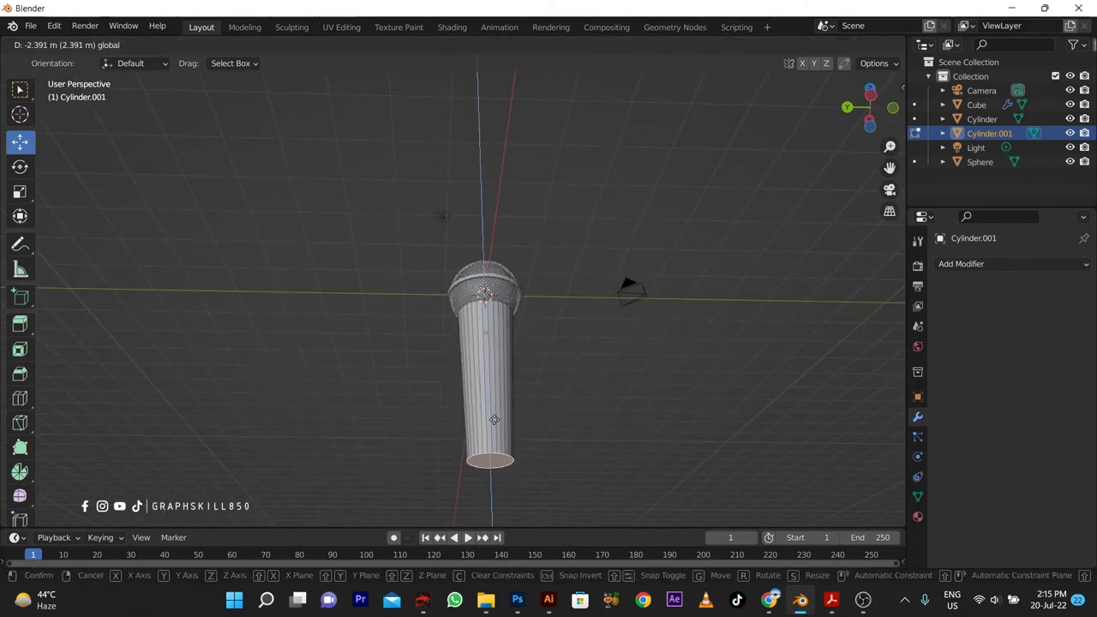
{"action": "left_click", "coordinate": [537, 474]}
{"action": "key", "text": "s"}
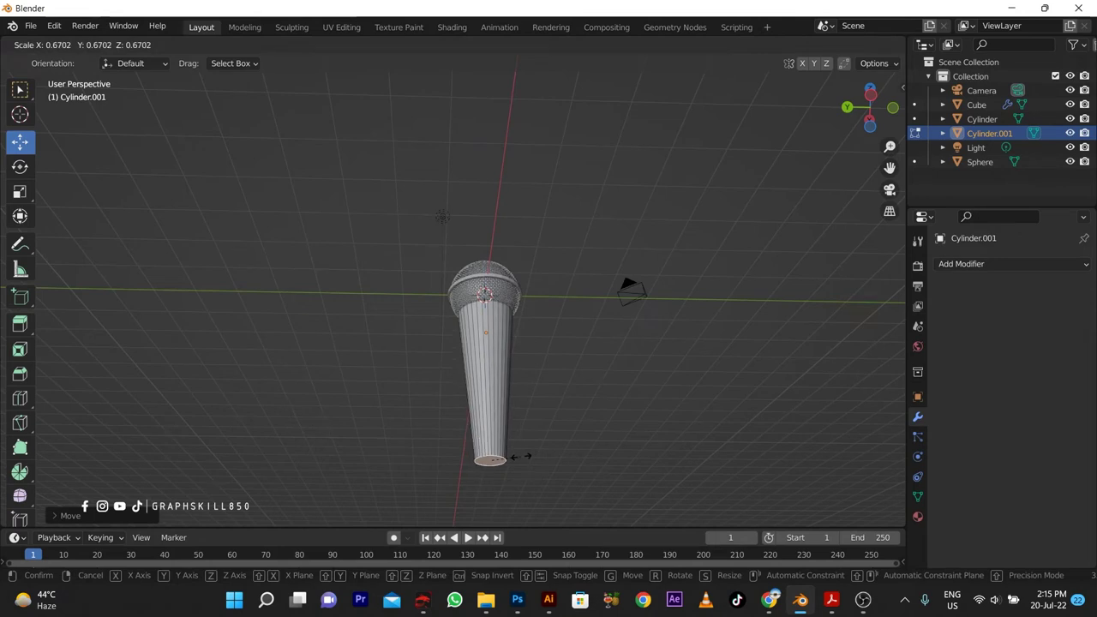
{"action": "key", "text": "Return"}
{"action": "middle_click_drag", "start_coordinate": [480, 428], "coordinate": [483, 413]}
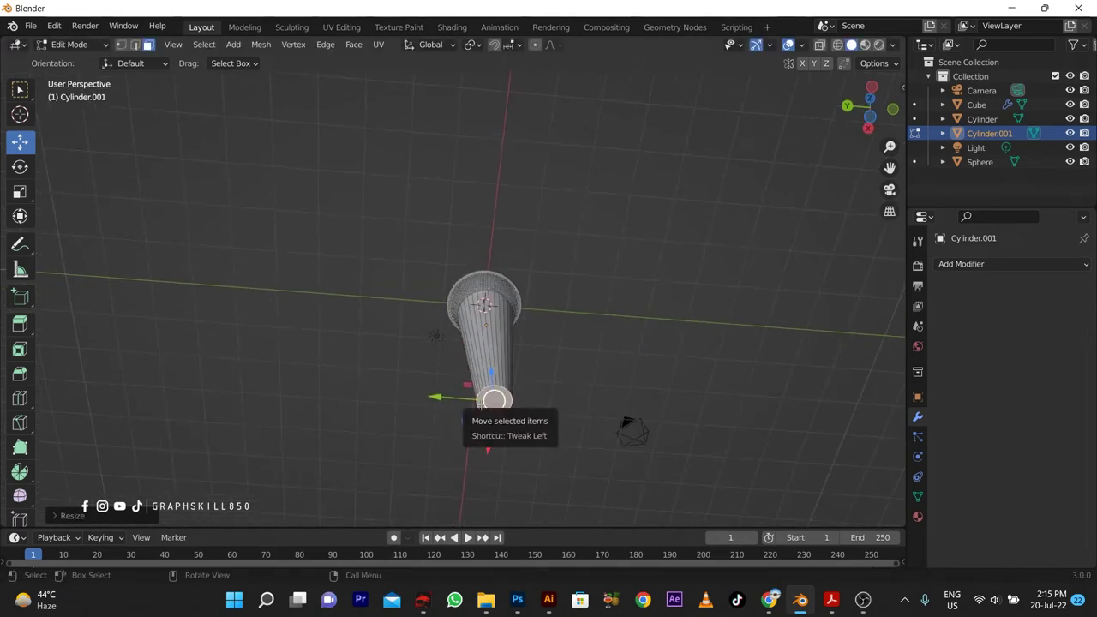
{"action": "key", "text": "e"}
{"action": "left_click", "coordinate": [515, 432]}
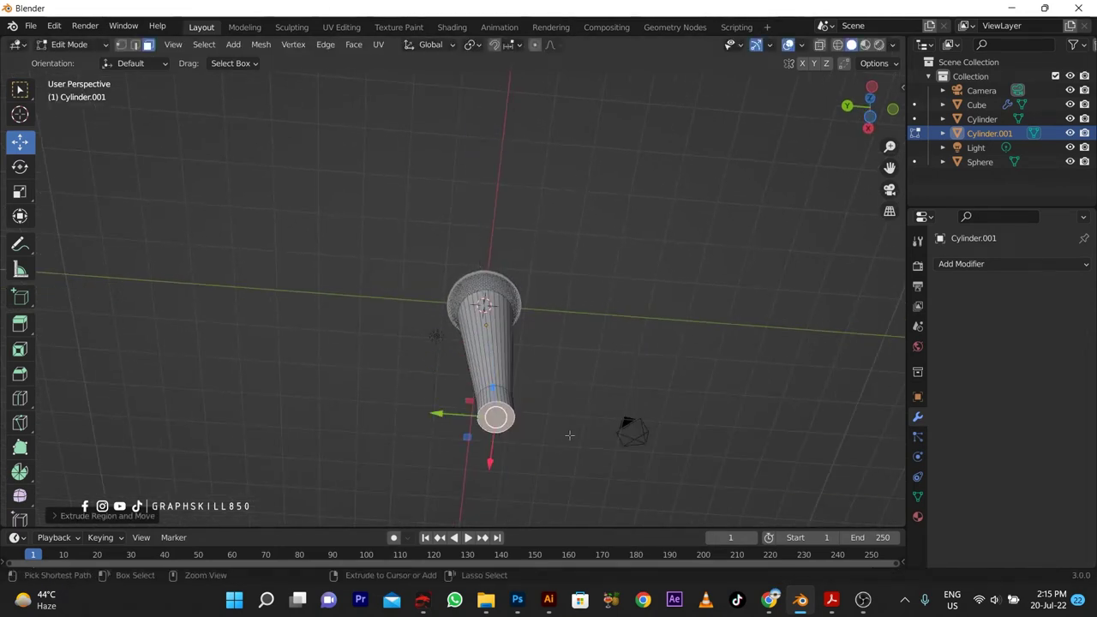
Step: Switch to front view and move the handle's bottom ring along Z
{"action": "scroll", "coordinate": [515, 433], "scroll_direction": "up", "scroll_amount": 3}
{"action": "middle_click_drag", "start_coordinate": [515, 433], "coordinate": [654, 245]}
{"action": "key", "text": "KP_1"}
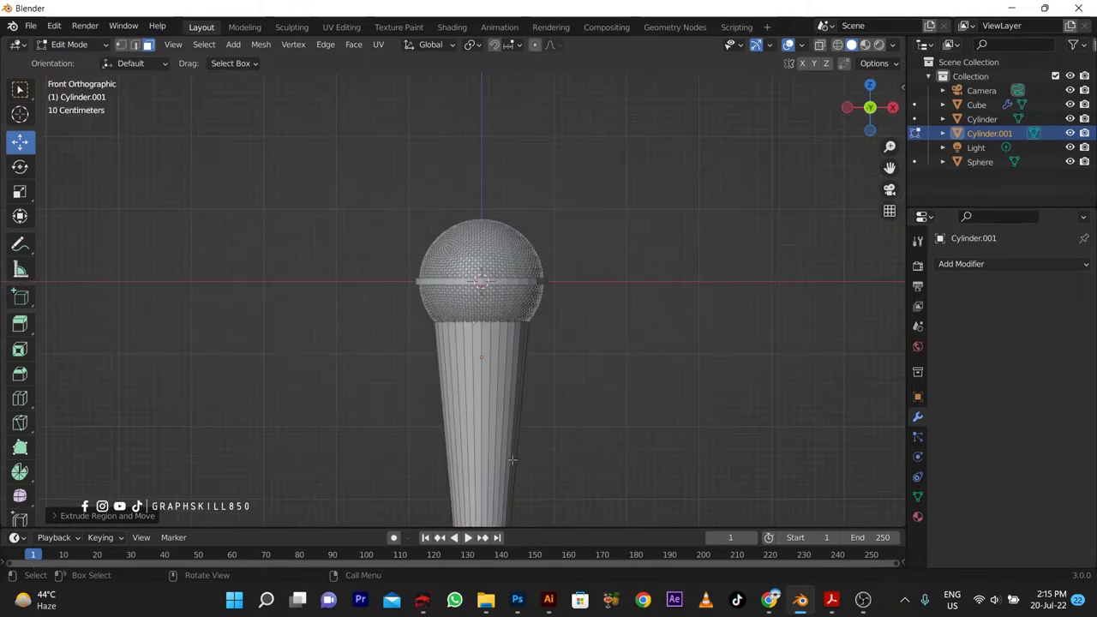
{"action": "middle_click_drag", "start_coordinate": [514, 377], "coordinate": [519, 233], "text": "shift"}
{"action": "scroll", "coordinate": [518, 233], "scroll_direction": "up", "scroll_amount": 2}
{"action": "scroll", "coordinate": [500, 436], "scroll_direction": "up", "scroll_amount": 2}
{"action": "key", "text": "g"}
{"action": "key", "text": "z"}
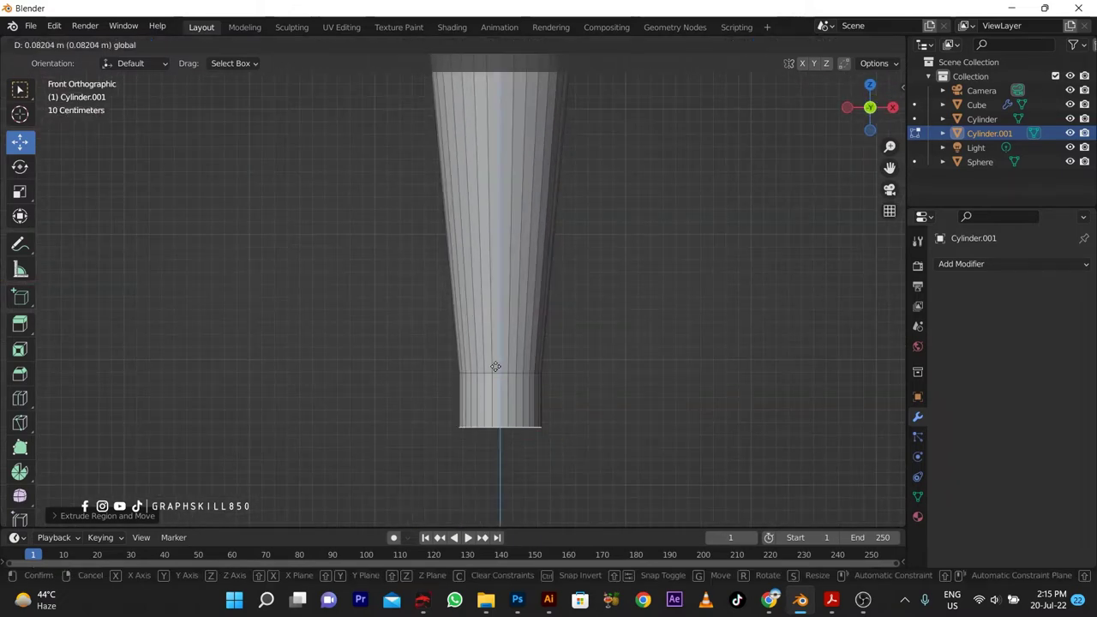
{"action": "left_click", "coordinate": [492, 349]}
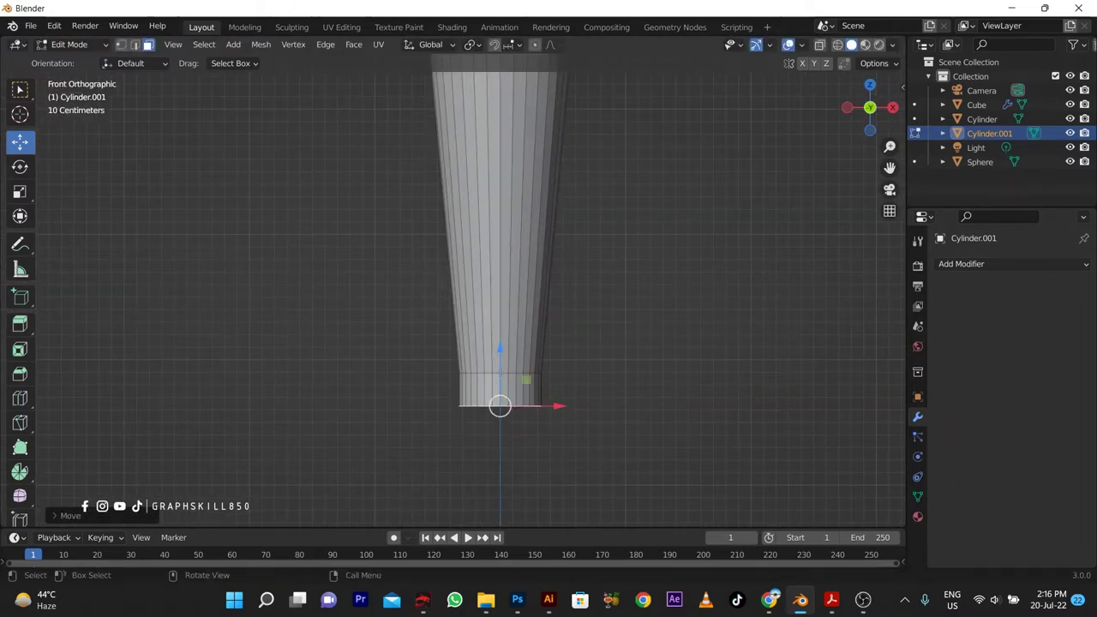
Step: Bevel the handle's bottom end with 7 segments into a rounded tip, then return to Object Mode
{"action": "key", "text": "ctrl+b"}
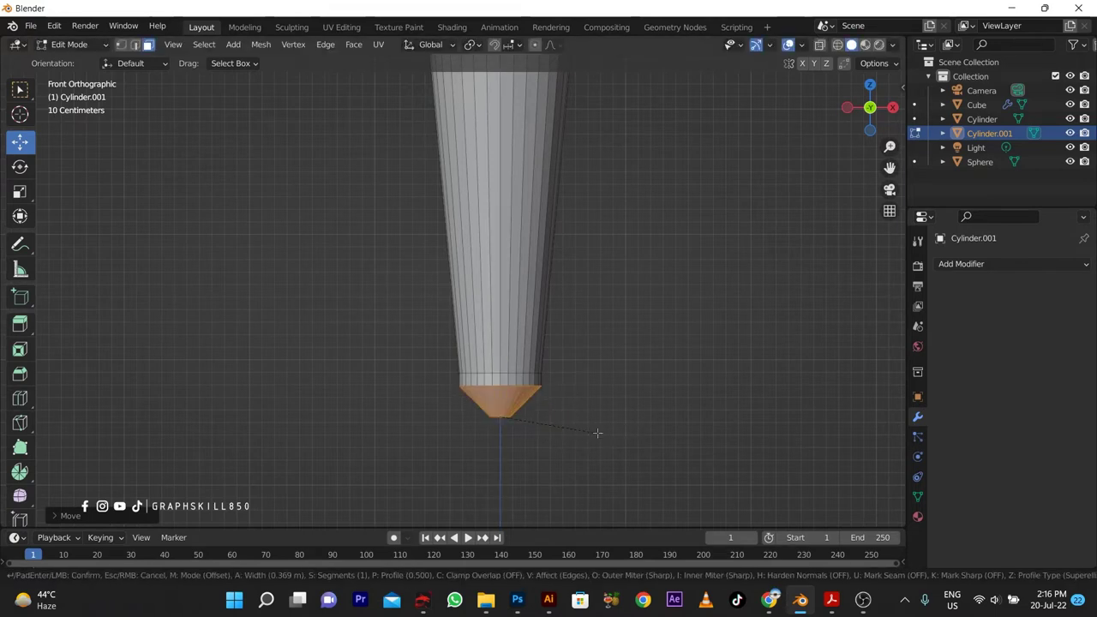
{"action": "scroll", "coordinate": [597, 433], "scroll_direction": "up", "scroll_amount": 4}
{"action": "scroll", "coordinate": [609, 446], "scroll_direction": "down", "scroll_amount": 3}
{"action": "scroll", "coordinate": [609, 441], "scroll_direction": "up", "scroll_amount": 5}
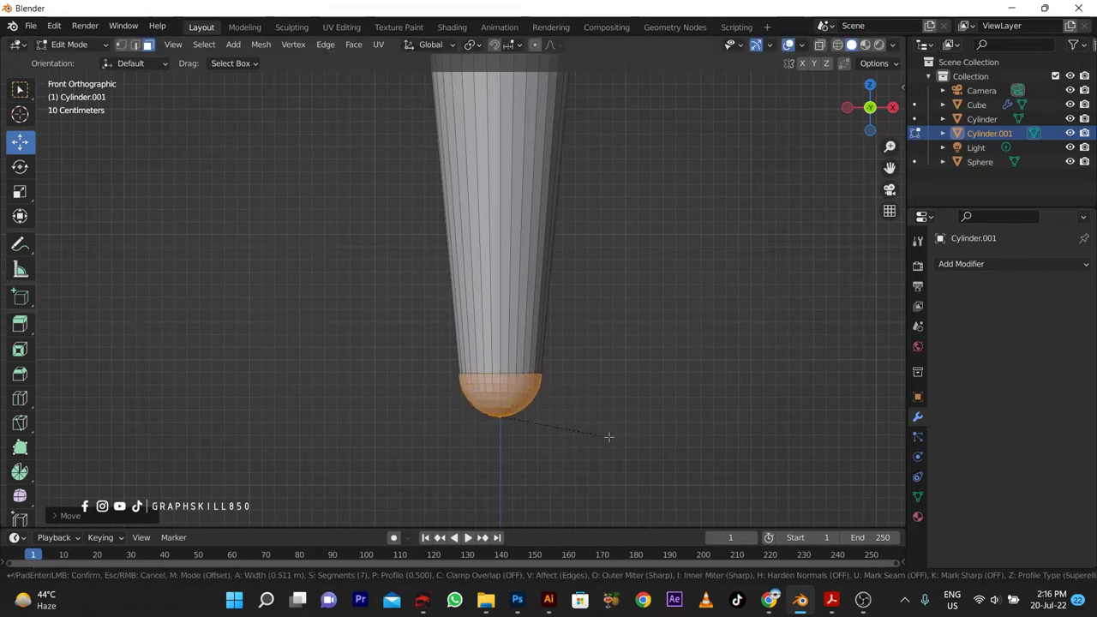
{"action": "left_click", "coordinate": [605, 437]}
{"action": "key", "text": "Tab"}
{"action": "scroll", "coordinate": [559, 423], "scroll_direction": "down", "scroll_amount": 2}
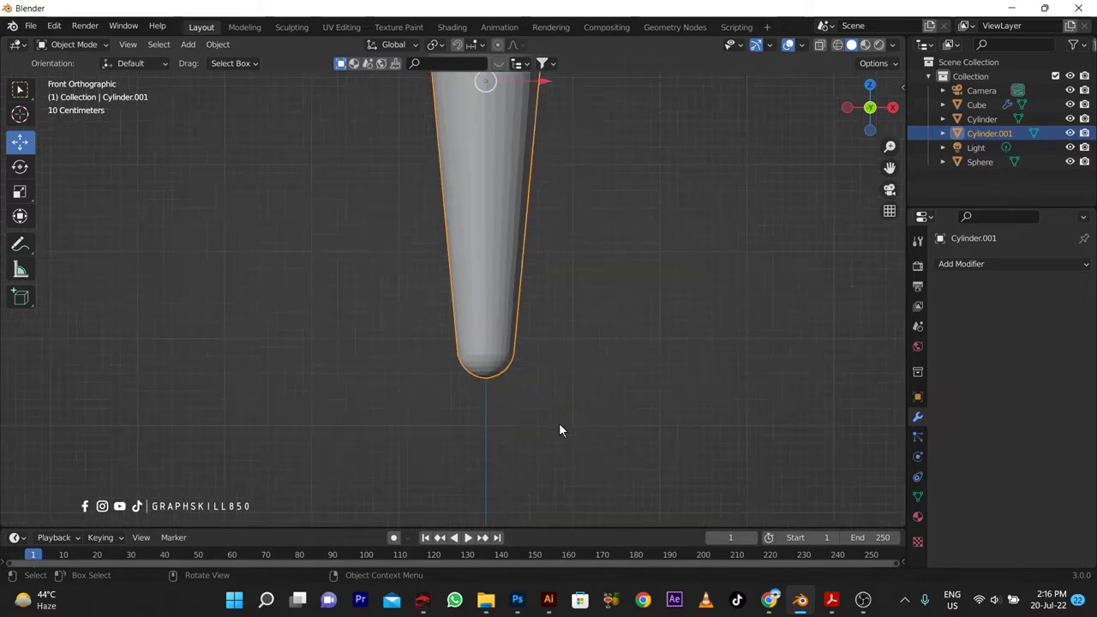
{"action": "scroll", "coordinate": [531, 394], "scroll_direction": "down", "scroll_amount": 3}
{"action": "mouse_move", "coordinate": [526, 354]}
{"action": "middle_mouse_down", "text": "shift"}
{"action": "mouse_move", "coordinate": [419, 321]}
{"action": "mouse_move", "coordinate": [453, 352]}
{"action": "mouse_move", "coordinate": [458, 342]}
{"action": "middle_mouse_up", "text": "shift"}
{"action": "left_click", "coordinate": [419, 322]}
{"action": "scroll", "coordinate": [497, 321], "scroll_direction": "up", "scroll_amount": 3}
{"action": "scroll", "coordinate": [531, 305], "scroll_direction": "up", "scroll_amount": 1}
{"action": "scroll", "coordinate": [521, 296], "scroll_direction": "up", "scroll_amount": 1}
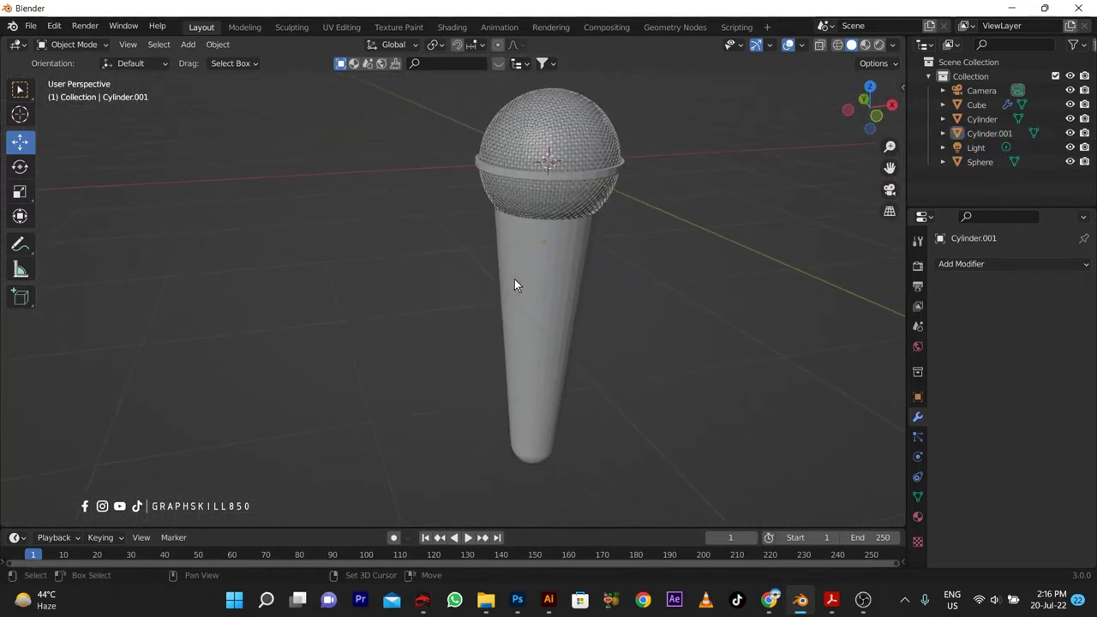
{"action": "scroll", "coordinate": [548, 274], "scroll_direction": "up", "scroll_amount": 3}
Step: Add two edge loops near the top of the handle in Edit Mode
{"action": "left_click", "coordinate": [584, 270]}
{"action": "key", "text": "Tab"}
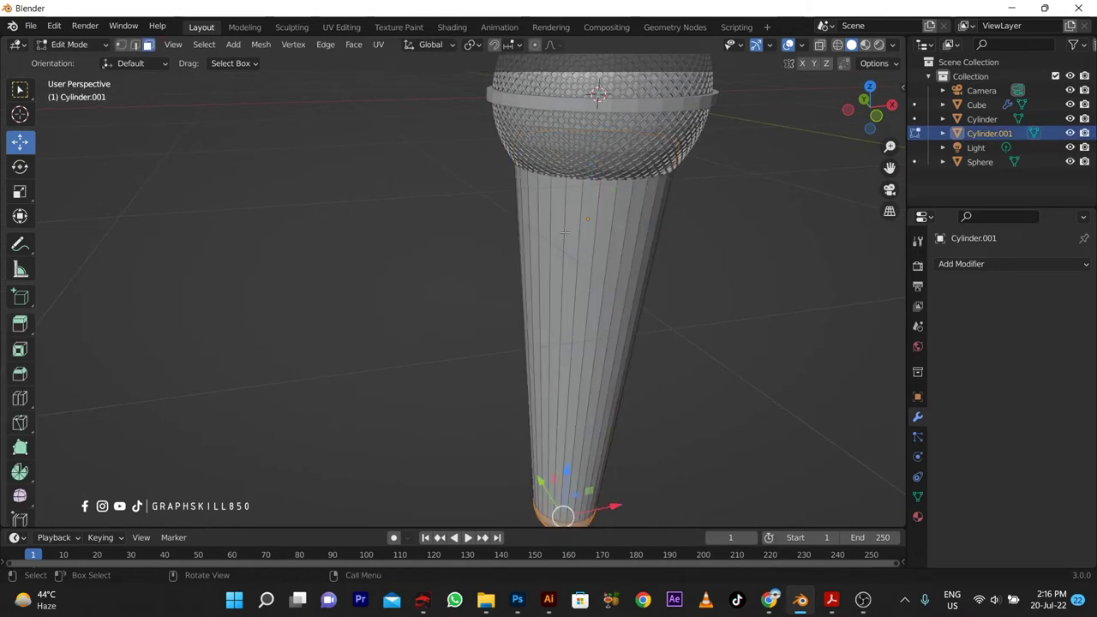
{"action": "middle_click_drag", "start_coordinate": [565, 257], "coordinate": [548, 220]}
{"action": "key", "text": "ctrl+r"}
{"action": "left_click", "coordinate": [550, 348]}
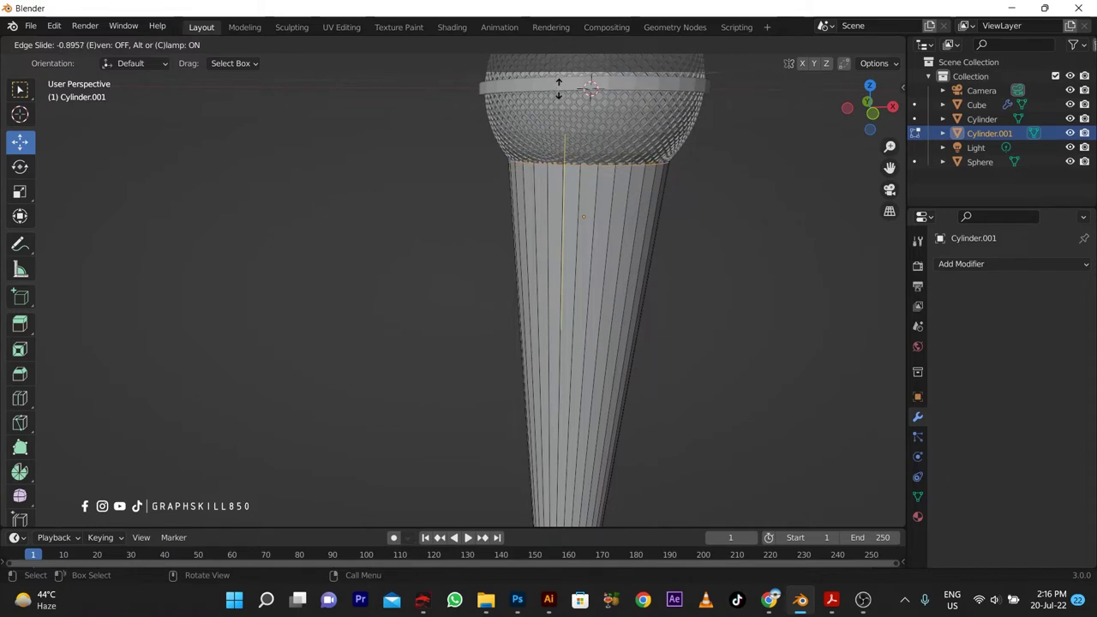
{"action": "left_click", "coordinate": [558, 89]}
{"action": "key", "text": "ctrl+r"}
{"action": "left_click", "coordinate": [548, 364]}
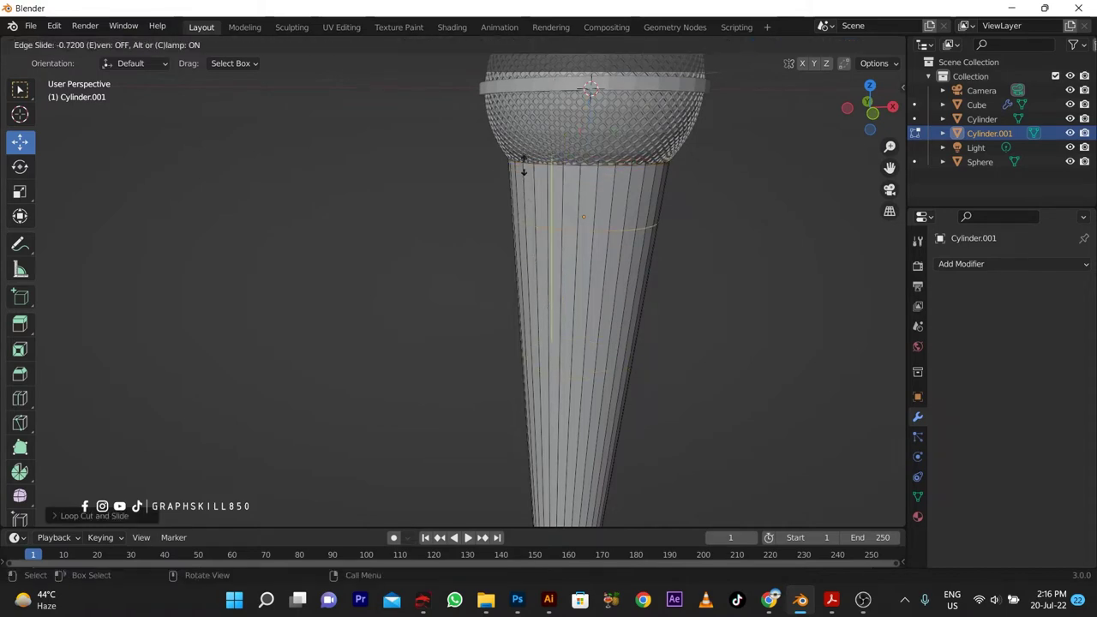
{"action": "left_click", "coordinate": [526, 124]}
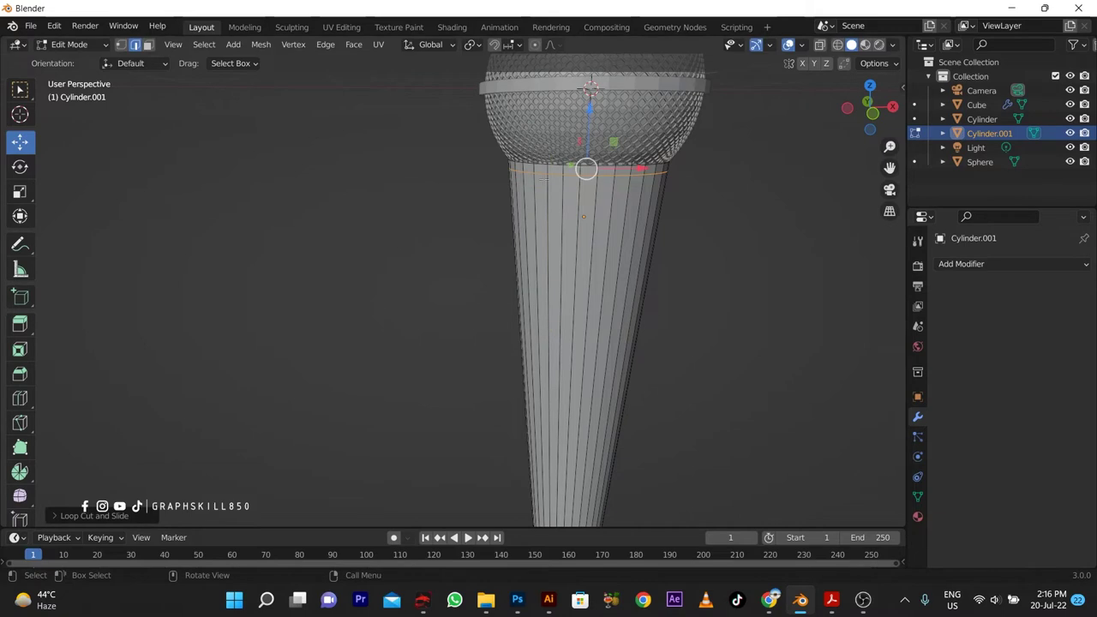
Step: Extrude the face ring below the grille along its normals by 0.07941 m
{"action": "scroll", "coordinate": [532, 197], "scroll_direction": "up", "scroll_amount": 4}
{"action": "scroll", "coordinate": [411, 248], "scroll_direction": "down", "scroll_amount": 2}
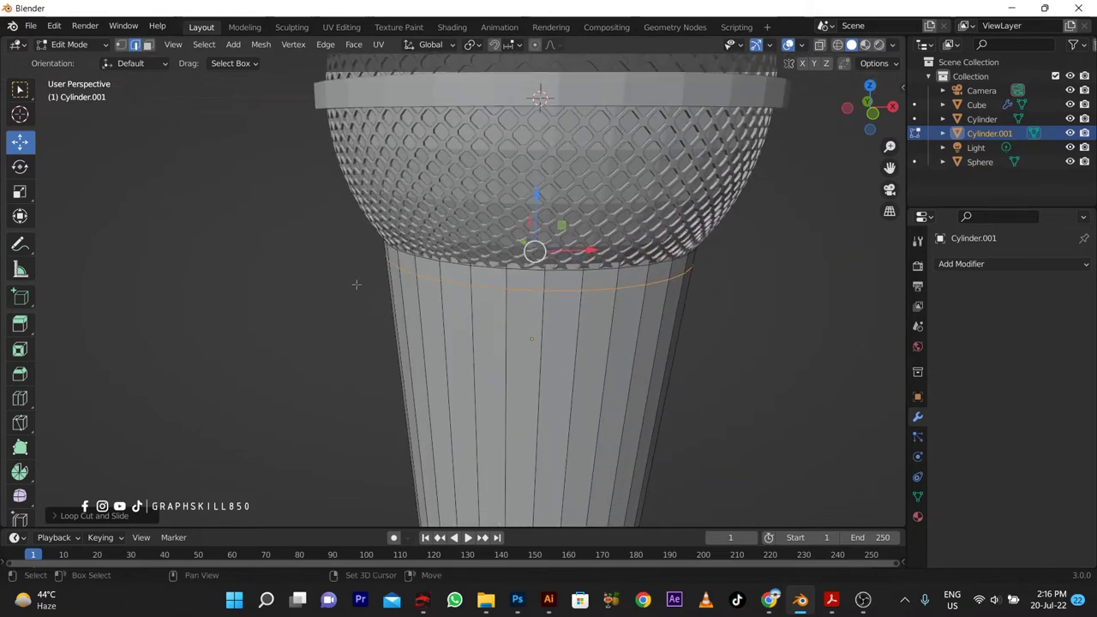
{"action": "left_click", "coordinate": [148, 43]}
{"action": "left_click", "coordinate": [514, 279], "text": "alt"}
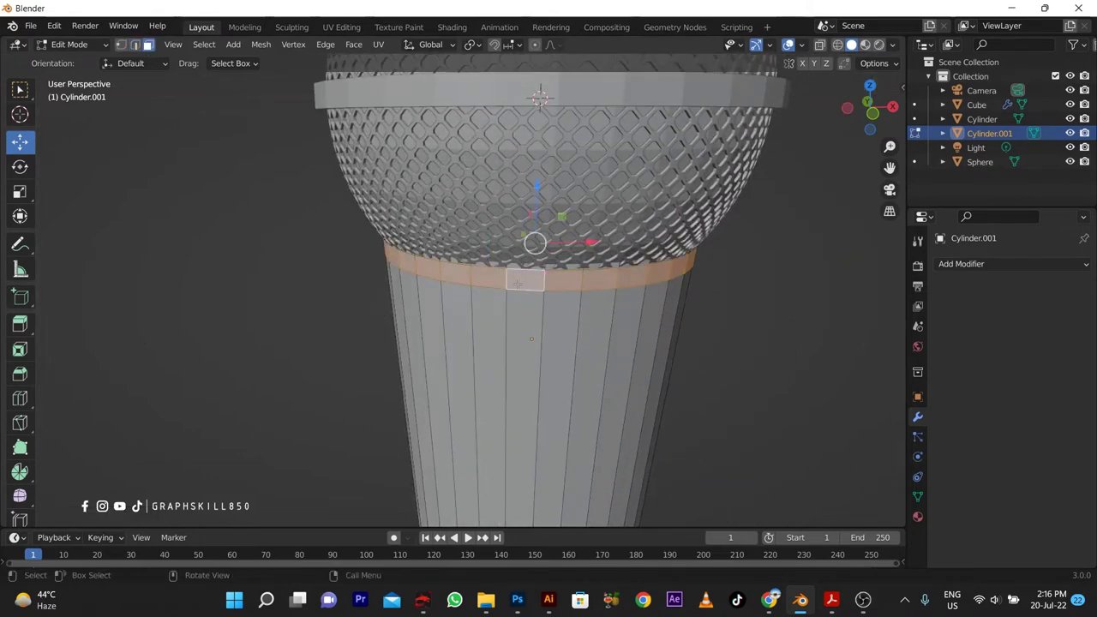
{"action": "key", "text": "alt+e"}
{"action": "left_click", "coordinate": [524, 295]}
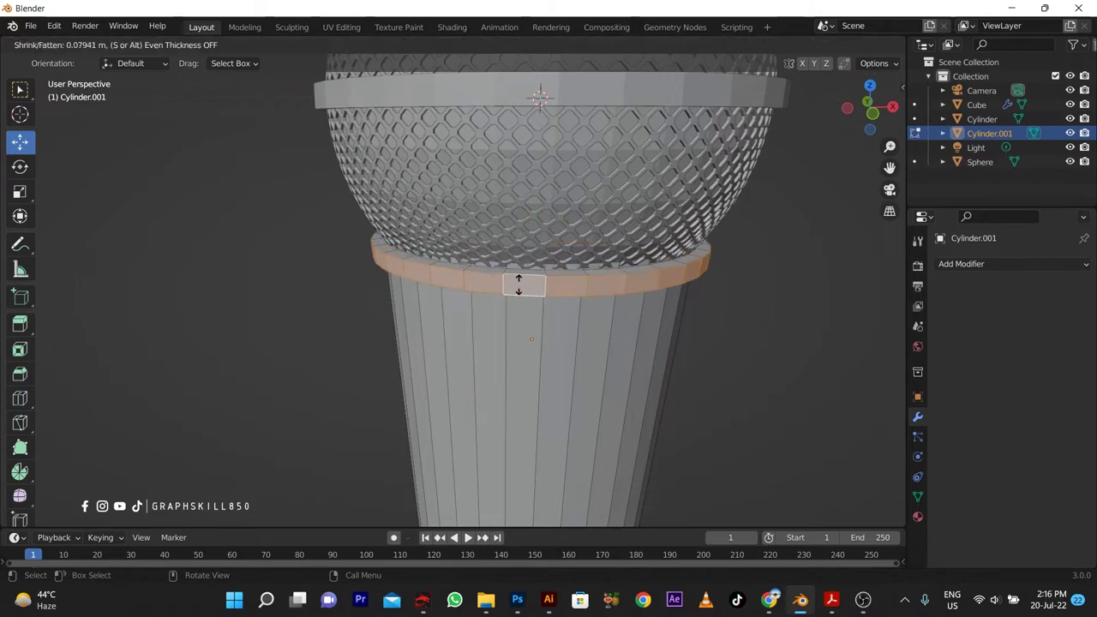
{"action": "left_click", "coordinate": [519, 289]}
{"action": "scroll", "coordinate": [518, 289], "scroll_direction": "down", "scroll_amount": 3}
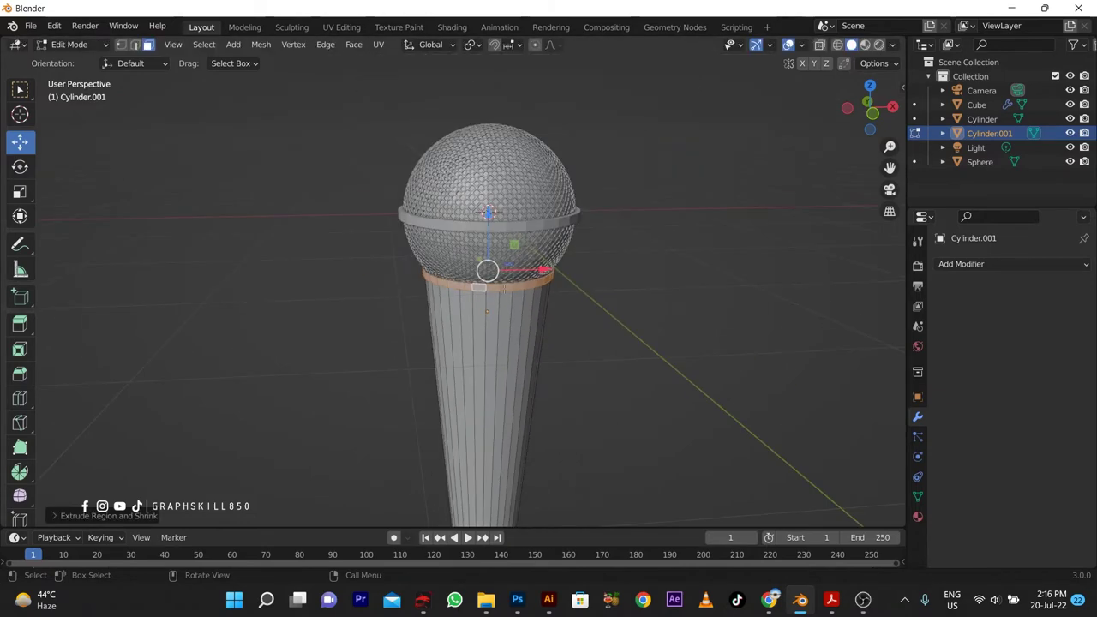
{"action": "key", "text": "ctrl+r"}
{"action": "scroll", "coordinate": [486, 428], "scroll_direction": "up", "scroll_amount": 1}
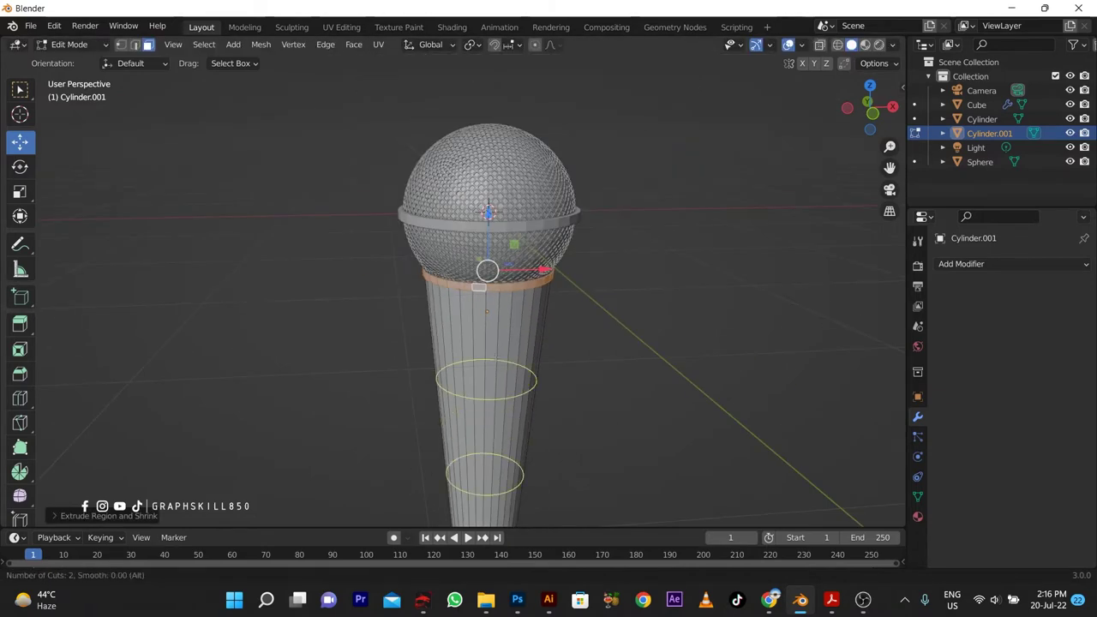
Step: Place two loop cuts on the handle, spread them along Z, and move the lower one up
{"action": "left_click", "coordinate": [486, 429]}
{"action": "left_click", "coordinate": [492, 315]}
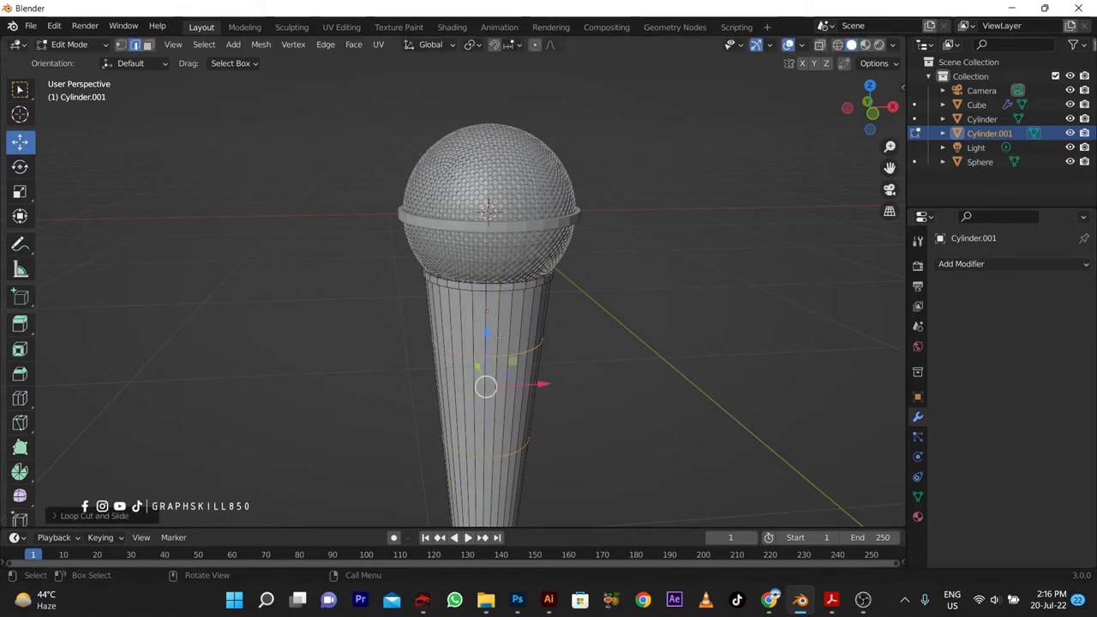
{"action": "key", "text": "s"}
{"action": "key", "text": "z"}
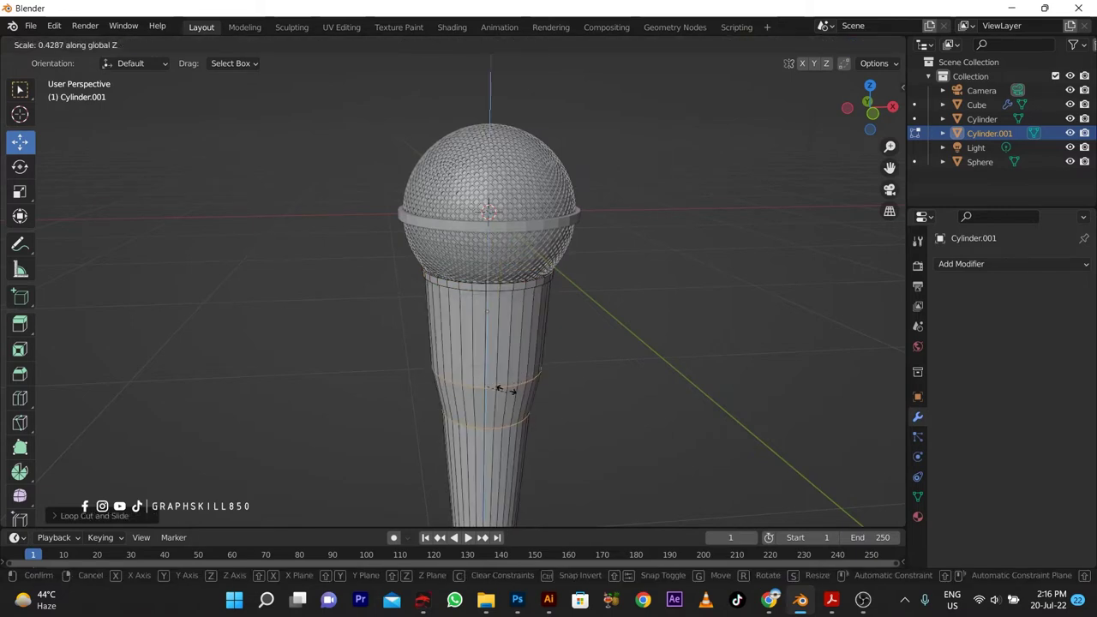
{"action": "left_click", "coordinate": [502, 323]}
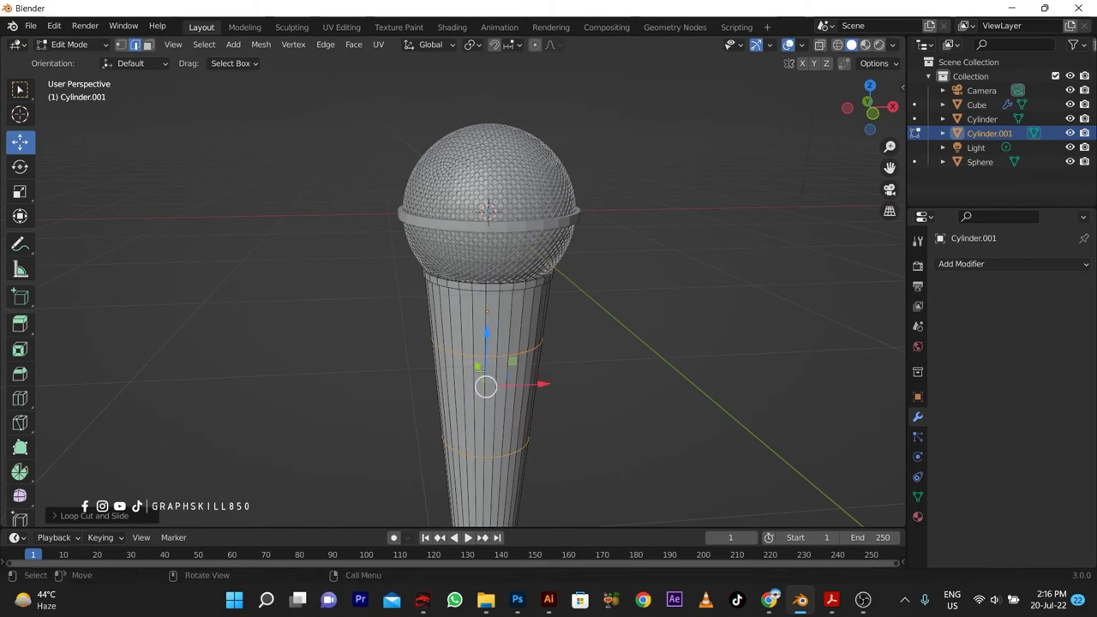
{"action": "left_click", "coordinate": [437, 389]}
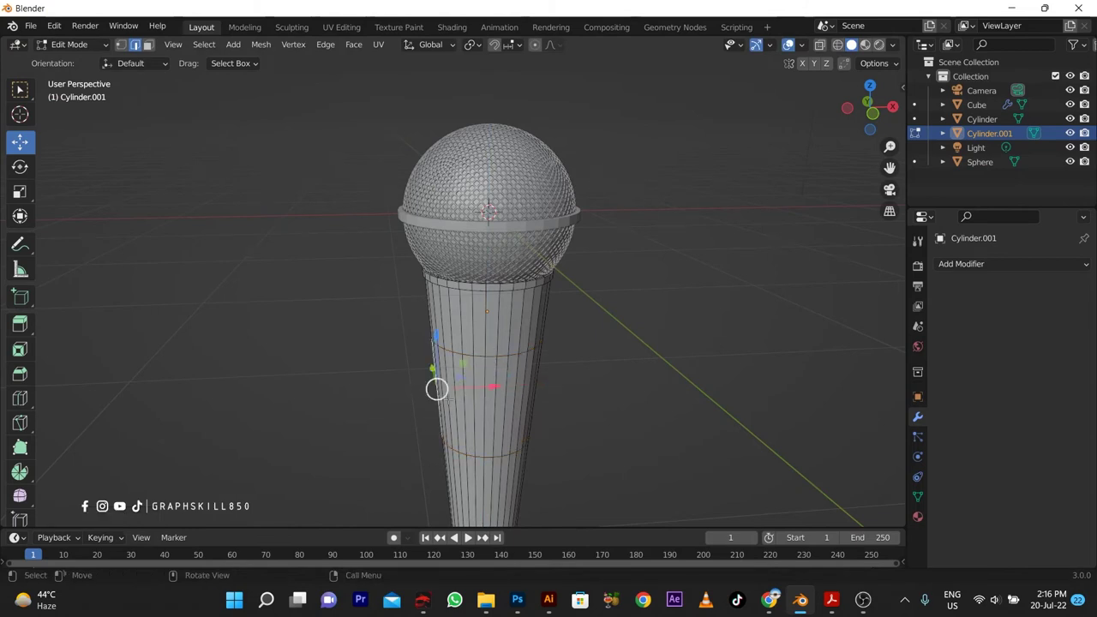
{"action": "left_click", "coordinate": [461, 451], "text": "alt"}
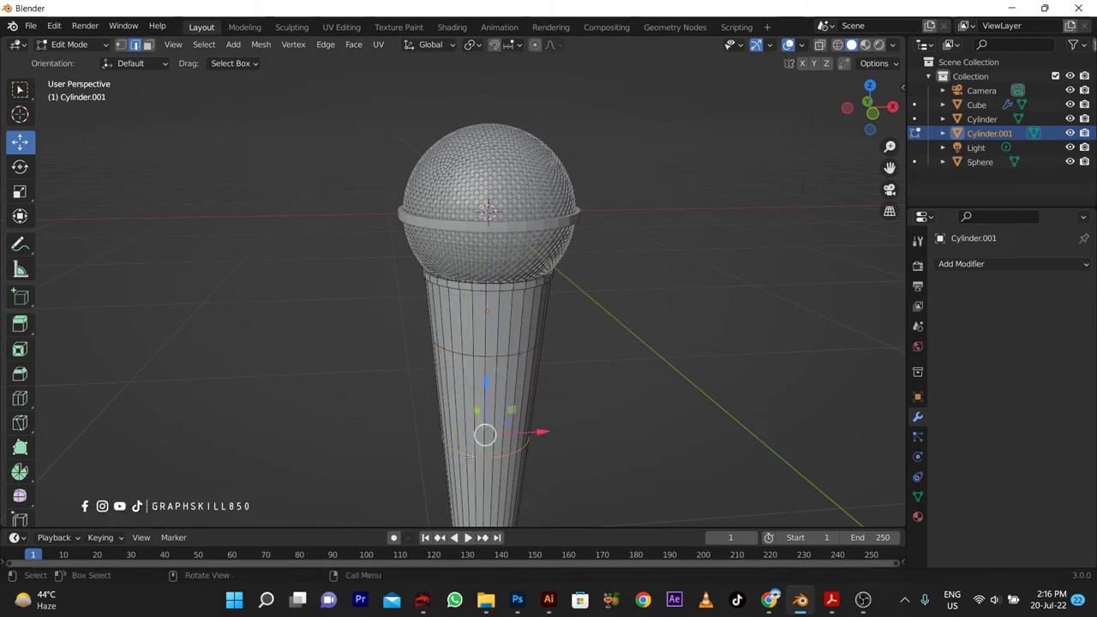
{"action": "left_click_drag", "start_coordinate": [485, 436], "coordinate": [487, 343]}
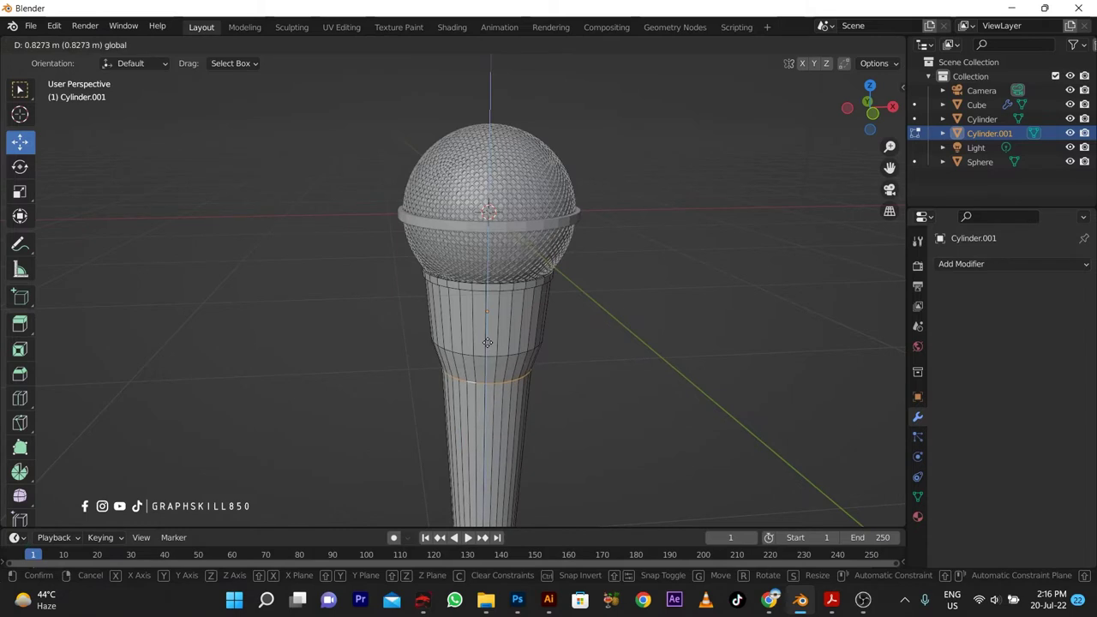
Step: Add another loop cut and slide it down the handle
{"action": "left_click", "coordinate": [429, 407]}
{"action": "left_click", "coordinate": [432, 408]}
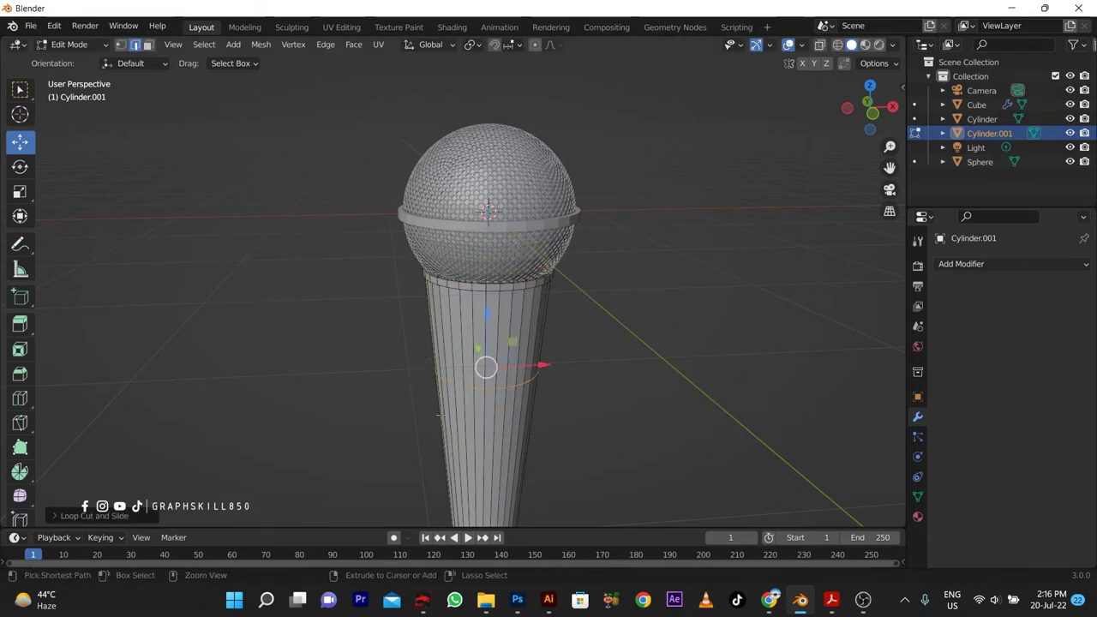
{"action": "key", "text": "g"}
{"action": "key", "text": "g"}
{"action": "left_click", "coordinate": [406, 343]}
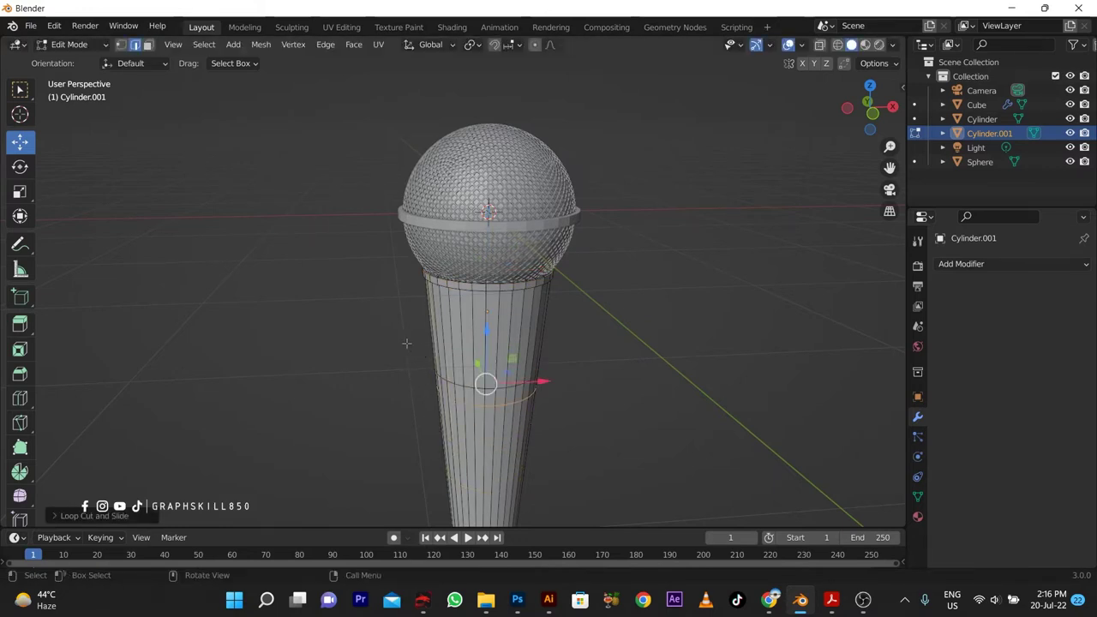
{"action": "scroll", "coordinate": [406, 342], "scroll_direction": "up", "scroll_amount": 1}
{"action": "scroll", "coordinate": [406, 342], "scroll_direction": "up", "scroll_amount": 1}
{"action": "scroll", "coordinate": [406, 343], "scroll_direction": "up", "scroll_amount": 1}
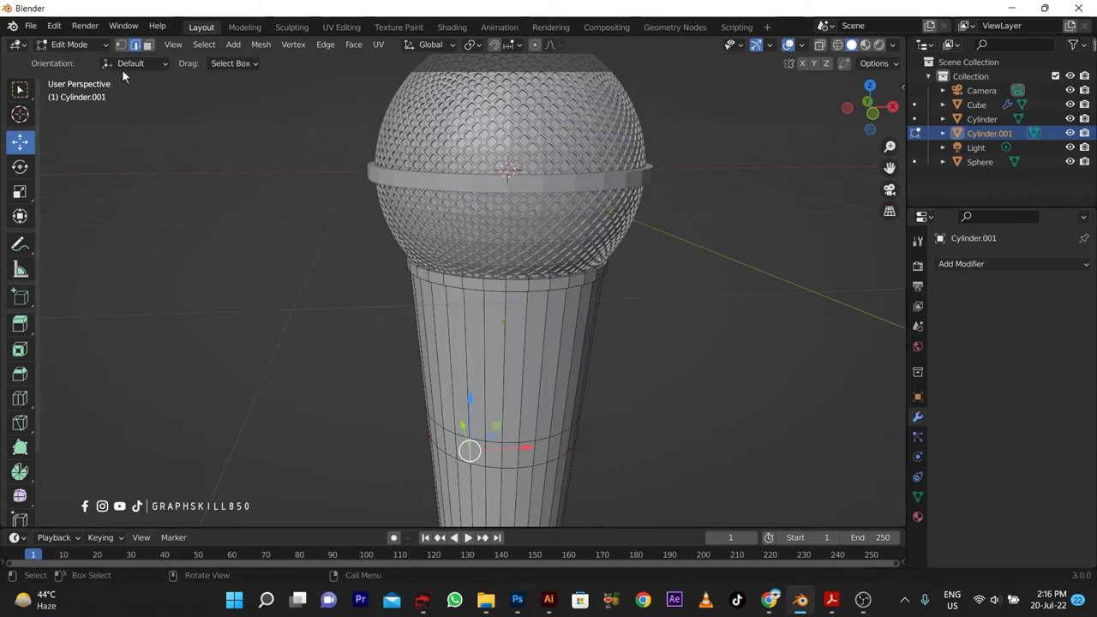
Step: Extrude the lower face ring along its normals by 0.04985 m, then return to Object Mode
{"action": "left_click", "coordinate": [147, 44]}
{"action": "left_click", "coordinate": [467, 449], "text": "alt"}
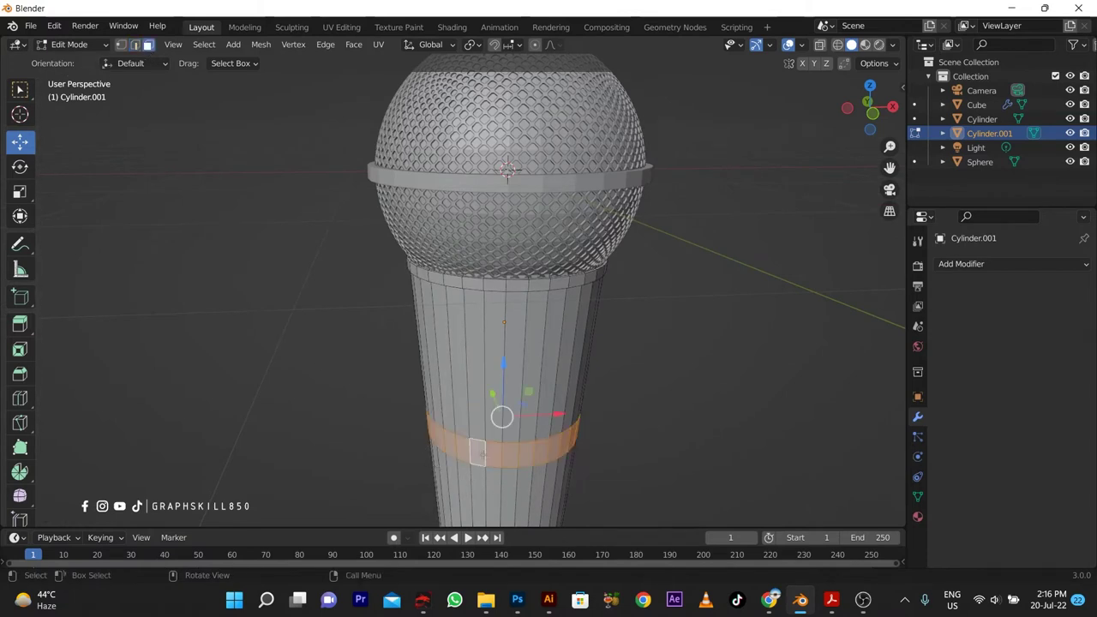
{"action": "key", "text": "alt+e"}
{"action": "left_click", "coordinate": [478, 452]}
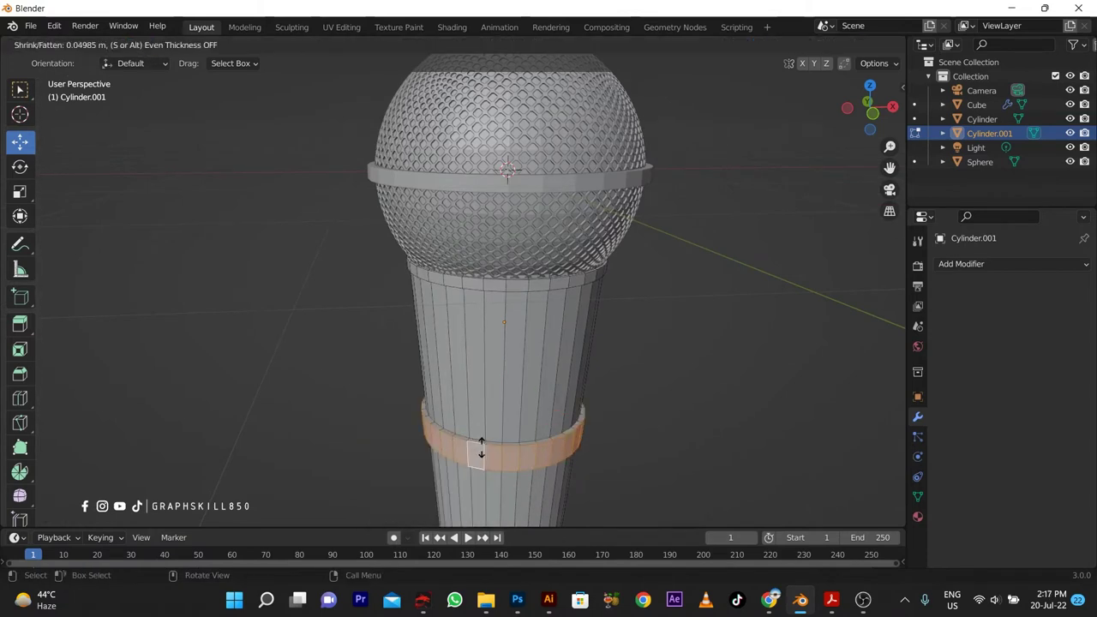
{"action": "left_click", "coordinate": [481, 447]}
{"action": "scroll", "coordinate": [481, 448], "scroll_direction": "down", "scroll_amount": 1}
{"action": "key", "text": "Tab"}
{"action": "scroll", "coordinate": [463, 386], "scroll_direction": "down", "scroll_amount": 2}
Step: Select the inner sphere and apply Shade Smooth to it
{"action": "scroll", "coordinate": [479, 315], "scroll_direction": "down", "scroll_amount": 2}
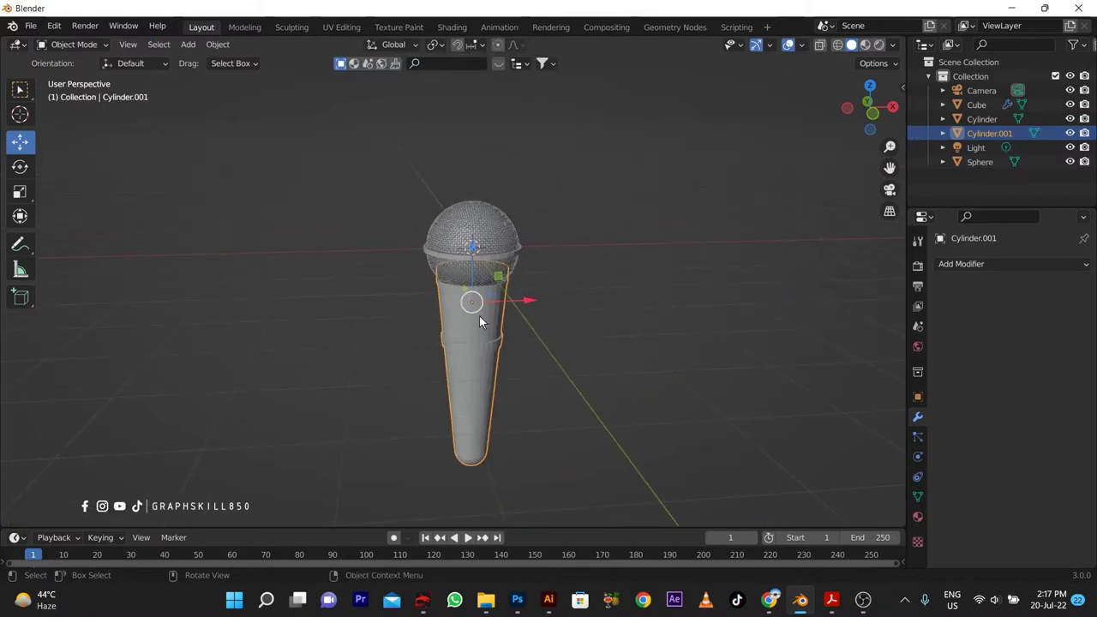
{"action": "scroll", "coordinate": [497, 258], "scroll_direction": "up", "scroll_amount": 3}
{"action": "left_click", "coordinate": [485, 264]}
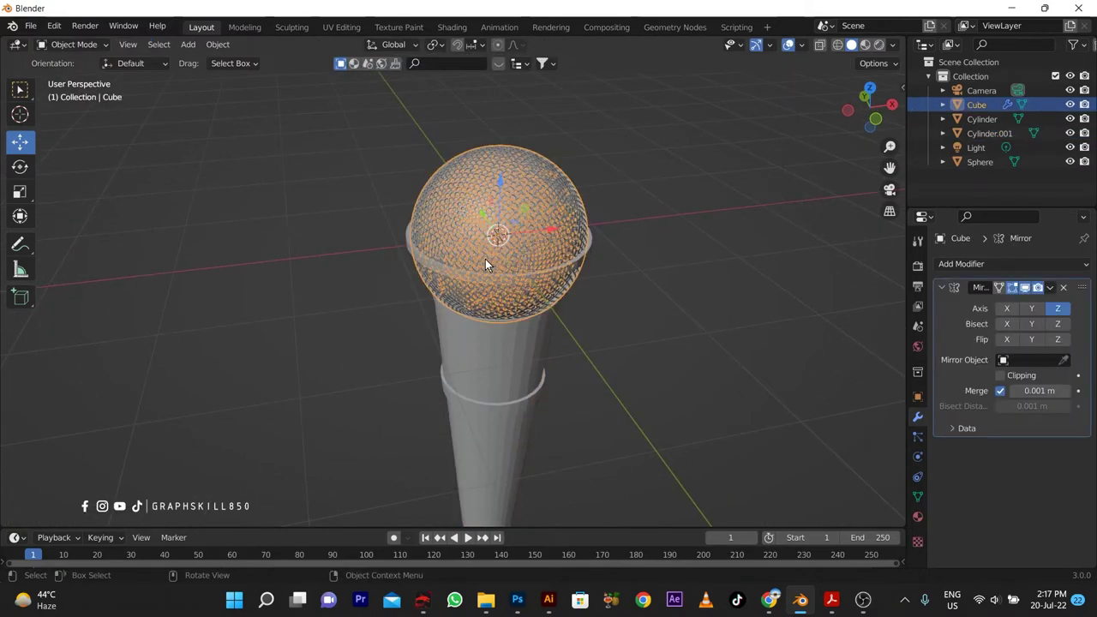
{"action": "scroll", "coordinate": [454, 253], "scroll_direction": "up", "scroll_amount": 3}
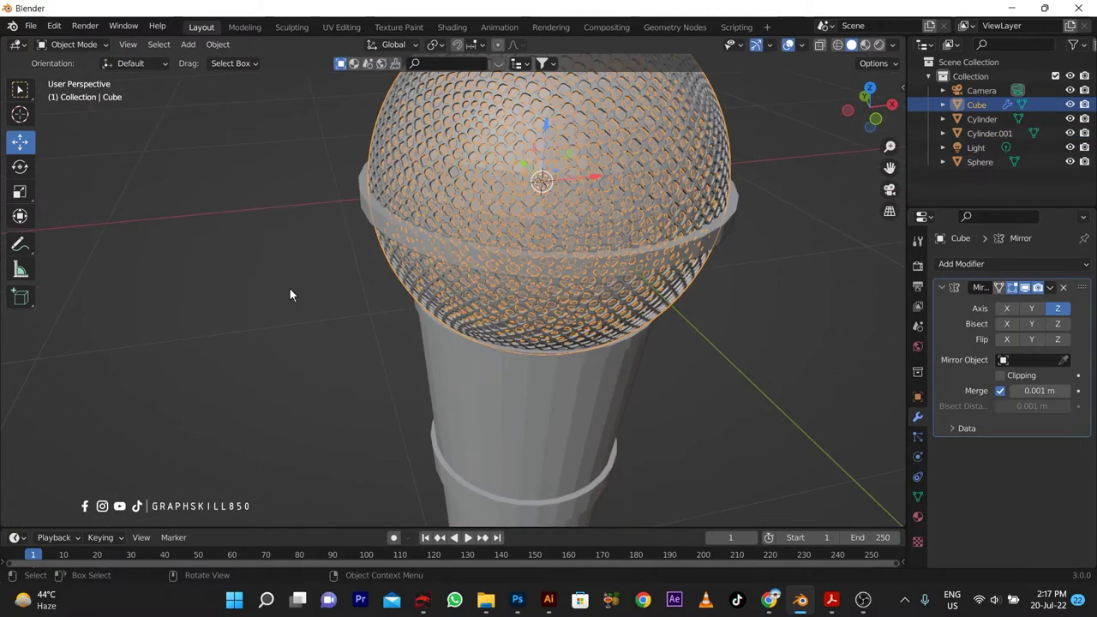
{"action": "left_click", "coordinate": [980, 162]}
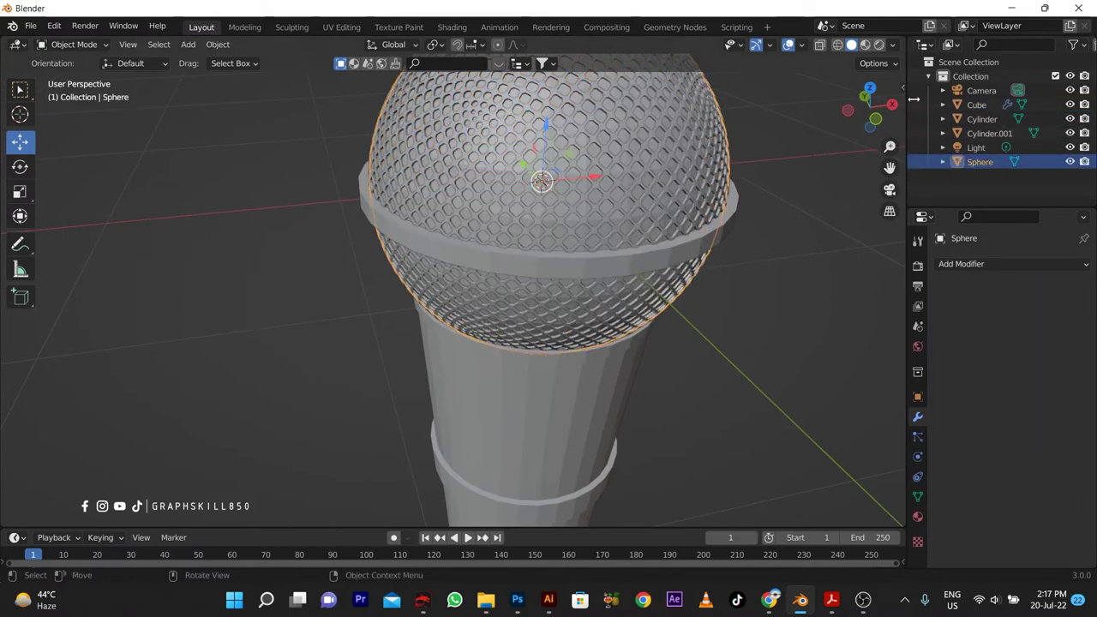
{"action": "scroll", "coordinate": [441, 360], "scroll_direction": "down", "scroll_amount": 3}
{"action": "scroll", "coordinate": [441, 360], "scroll_direction": "down", "scroll_amount": 2}
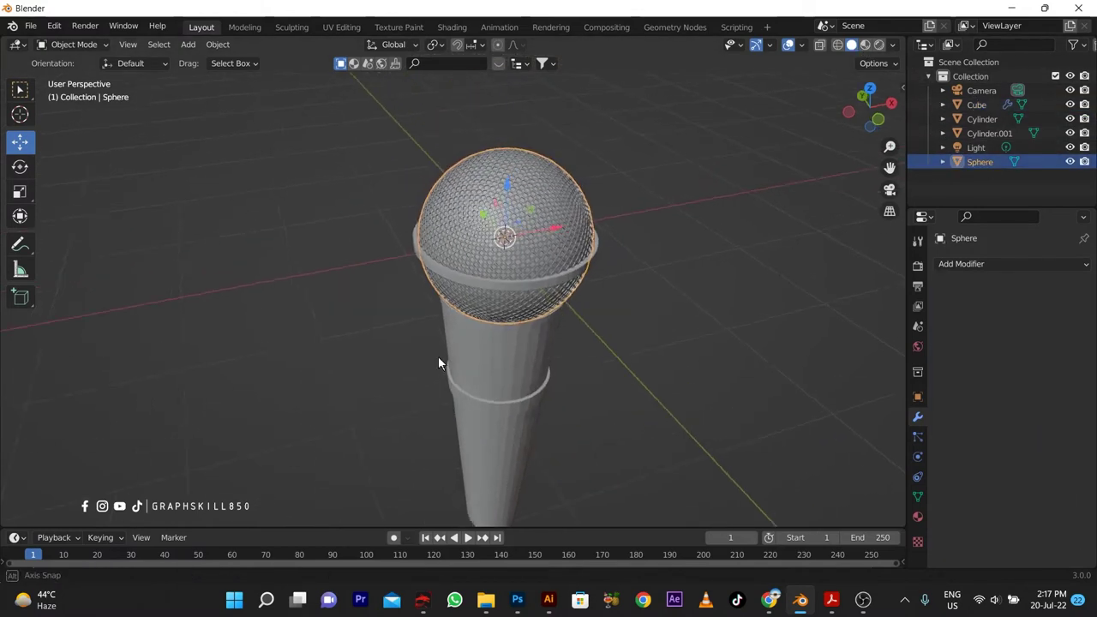
{"action": "mouse_move", "coordinate": [441, 360]}
{"action": "middle_mouse_down"}
{"action": "mouse_move", "coordinate": [457, 443]}
{"action": "mouse_move", "coordinate": [488, 288]}
{"action": "middle_mouse_up"}
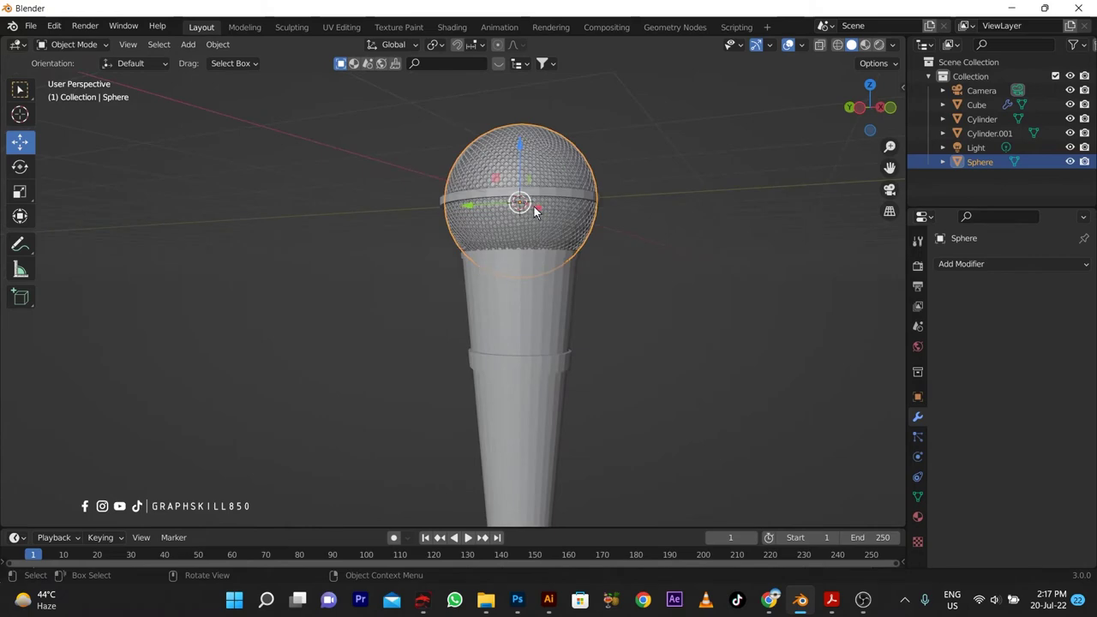
{"action": "scroll", "coordinate": [519, 228], "scroll_direction": "up", "scroll_amount": 3}
{"action": "middle_click_drag", "start_coordinate": [519, 228], "coordinate": [489, 288]}
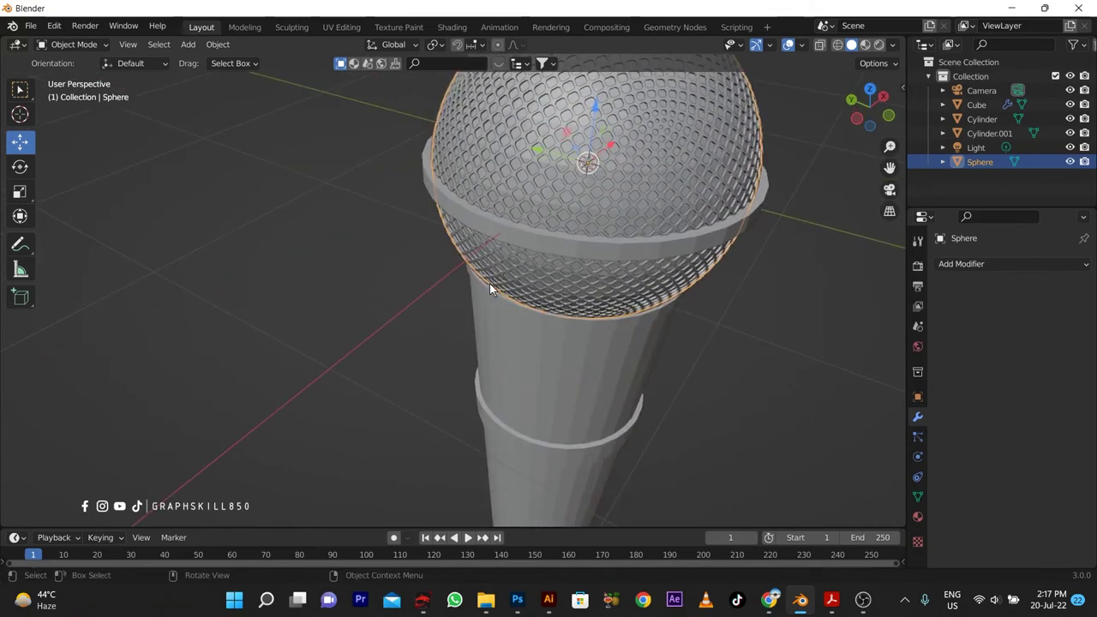
{"action": "right_click", "coordinate": [568, 194]}
{"action": "left_click", "coordinate": [558, 190]}
Step: Apply Shade Smooth to the grille and the collar ring
{"action": "left_click", "coordinate": [556, 207]}
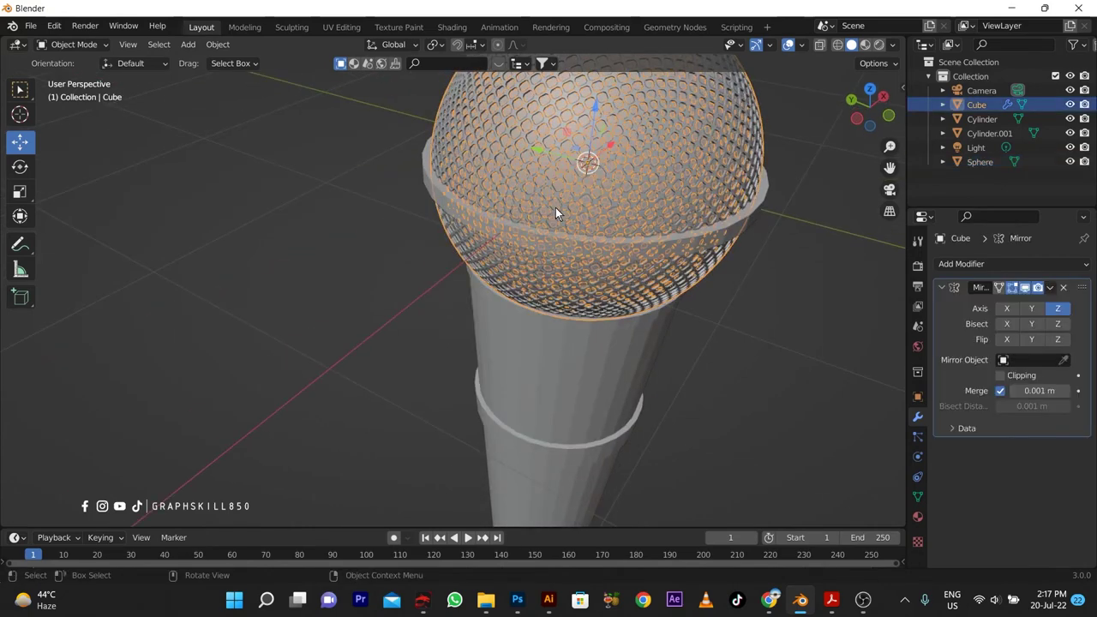
{"action": "right_click", "coordinate": [556, 208]}
{"action": "left_click", "coordinate": [555, 207]}
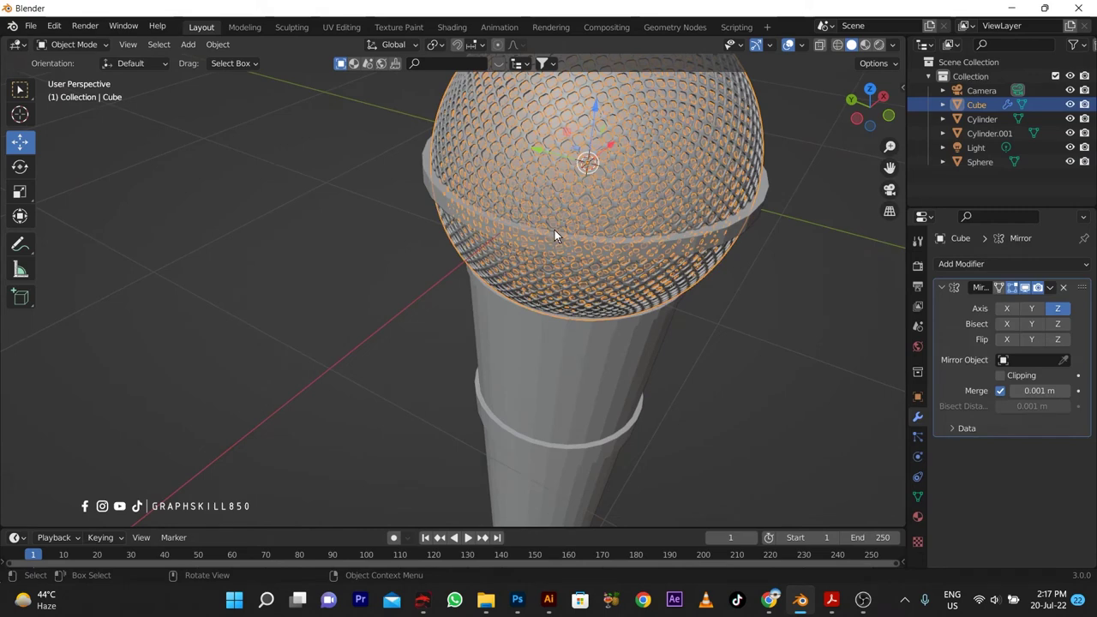
{"action": "left_click", "coordinate": [436, 194]}
{"action": "right_click", "coordinate": [436, 191]}
{"action": "left_click", "coordinate": [436, 192]}
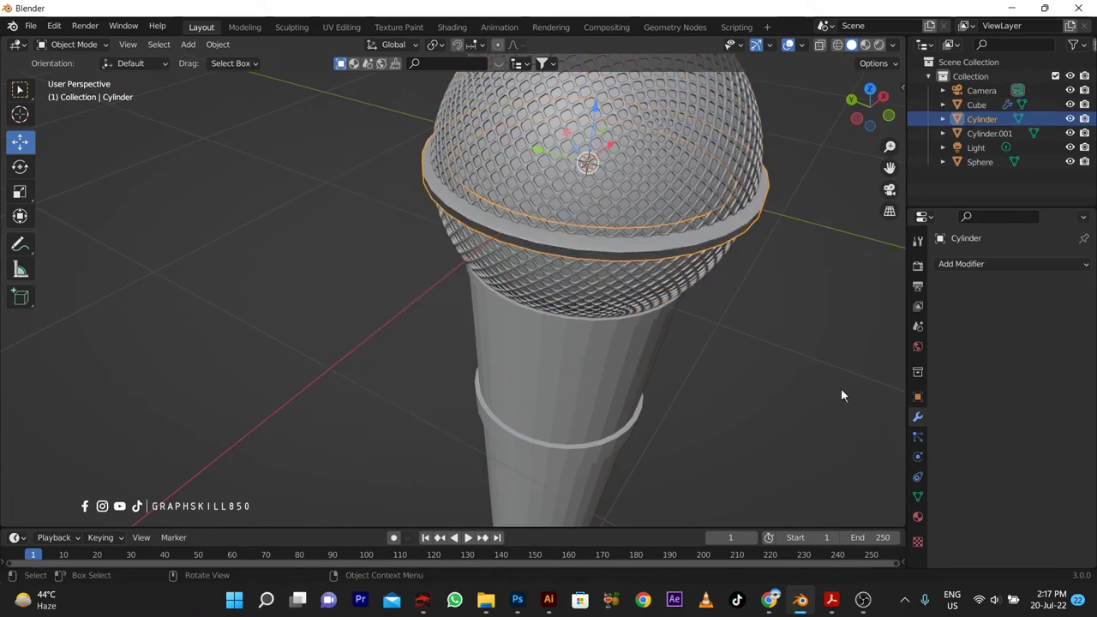
Step: Shade the handle smooth and enable Auto Smooth at 30° in its Normals settings
{"action": "left_click", "coordinate": [917, 496]}
{"action": "left_click", "coordinate": [946, 536]}
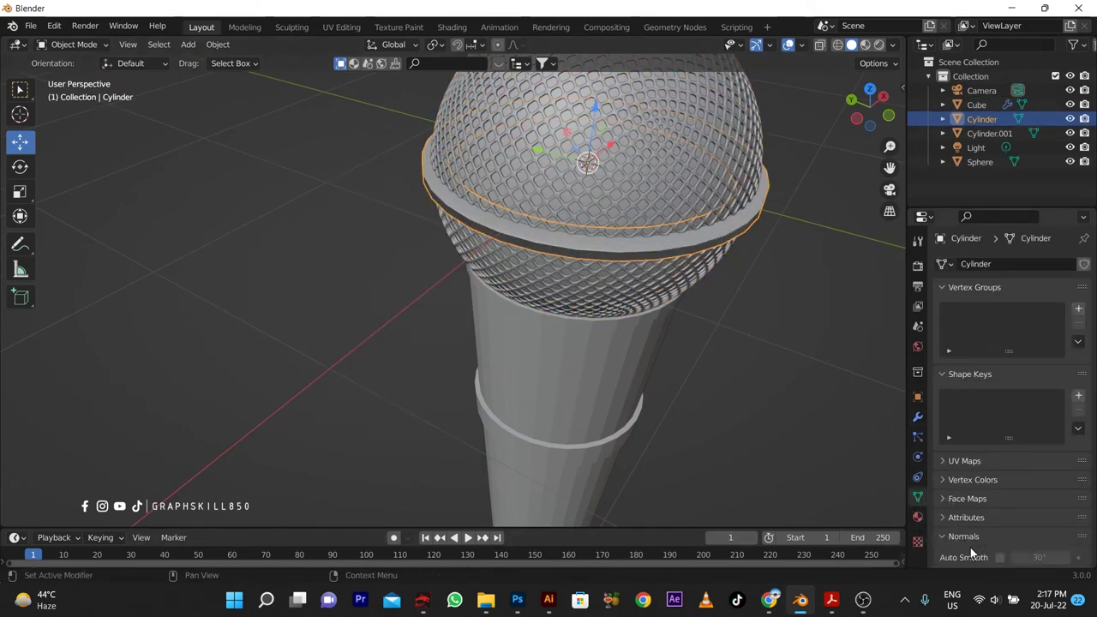
{"action": "left_click", "coordinate": [572, 189]}
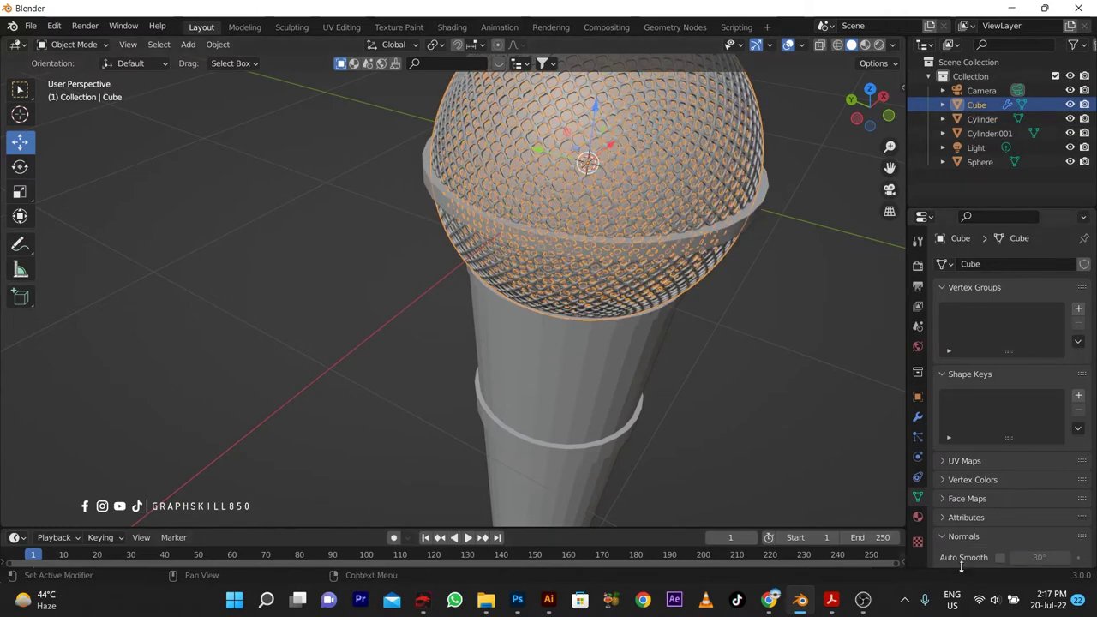
{"action": "left_click", "coordinate": [980, 162]}
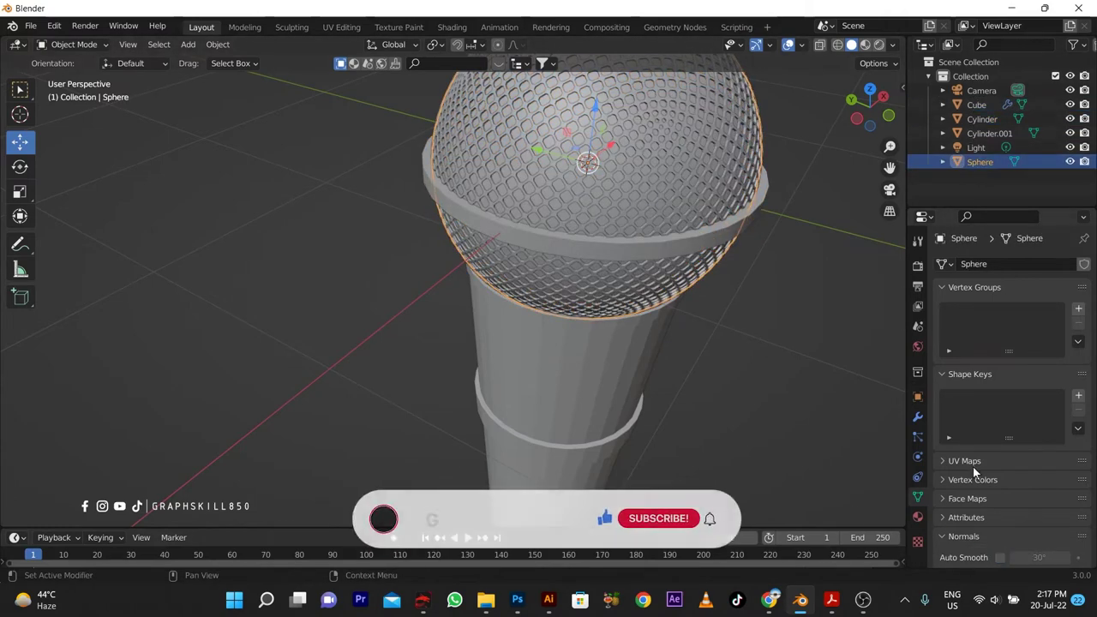
{"action": "left_click", "coordinate": [612, 408]}
{"action": "right_click", "coordinate": [613, 408]}
{"action": "left_click", "coordinate": [558, 321]}
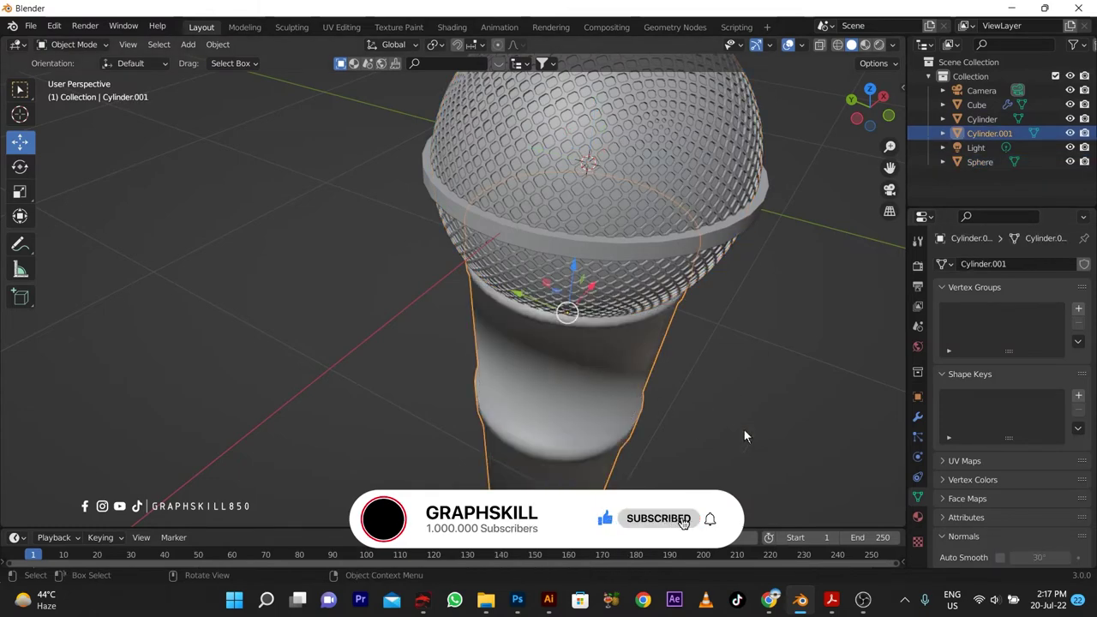
{"action": "left_click", "coordinate": [999, 557]}
Step: Orbit to a level front view and select the lower handle piece
{"action": "scroll", "coordinate": [464, 293], "scroll_direction": "down", "scroll_amount": 4}
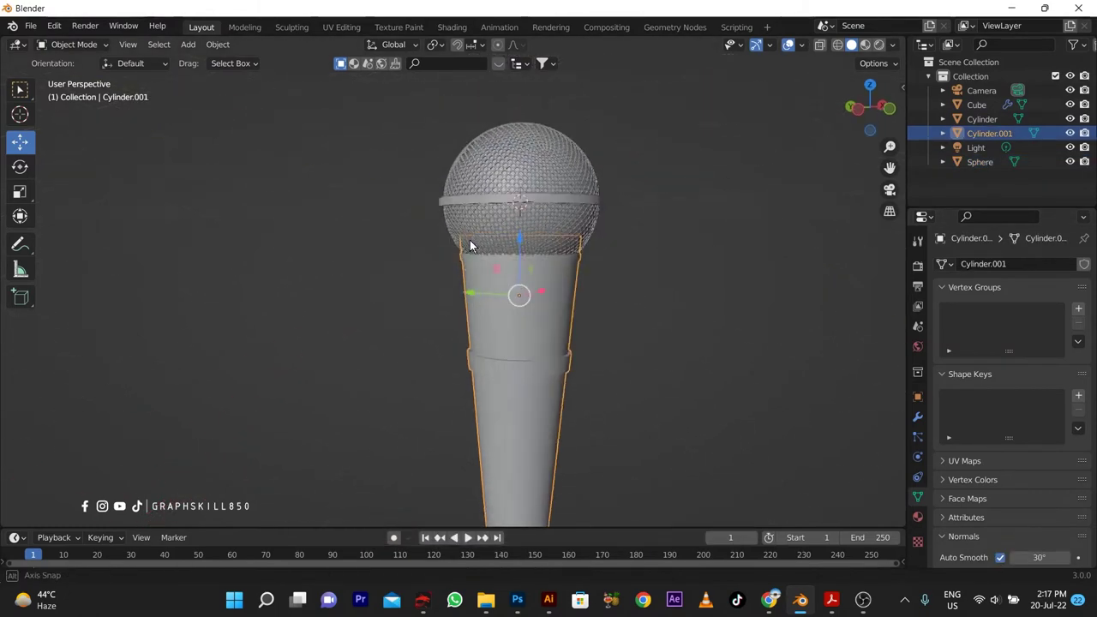
{"action": "mouse_move", "coordinate": [469, 240]}
{"action": "middle_mouse_down"}
{"action": "mouse_move", "coordinate": [494, 269]}
{"action": "mouse_move", "coordinate": [377, 243]}
{"action": "middle_mouse_up"}
{"action": "left_click", "coordinate": [377, 243]}
{"action": "scroll", "coordinate": [493, 180], "scroll_direction": "up", "scroll_amount": 3}
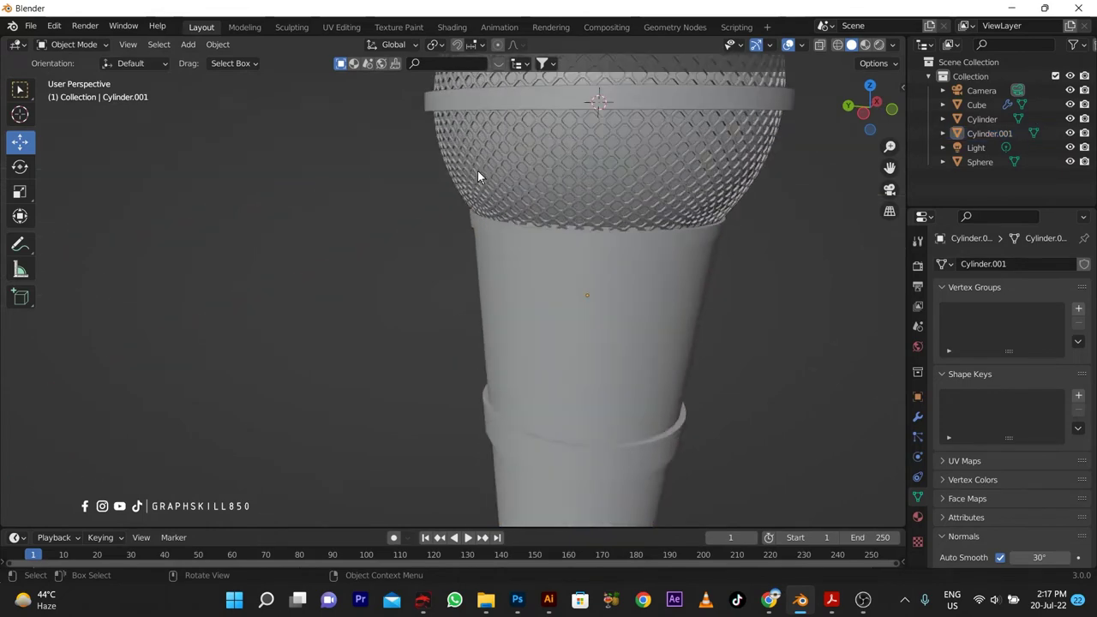
{"action": "mouse_move", "coordinate": [477, 171]}
{"action": "middle_mouse_down"}
{"action": "mouse_move", "coordinate": [484, 206]}
{"action": "mouse_move", "coordinate": [464, 189]}
{"action": "mouse_move", "coordinate": [470, 200]}
{"action": "mouse_move", "coordinate": [516, 238]}
{"action": "middle_mouse_up"}
{"action": "scroll", "coordinate": [484, 206], "scroll_direction": "down", "scroll_amount": 3}
{"action": "scroll", "coordinate": [519, 237], "scroll_direction": "up", "scroll_amount": 4}
{"action": "scroll", "coordinate": [482, 231], "scroll_direction": "up", "scroll_amount": 1}
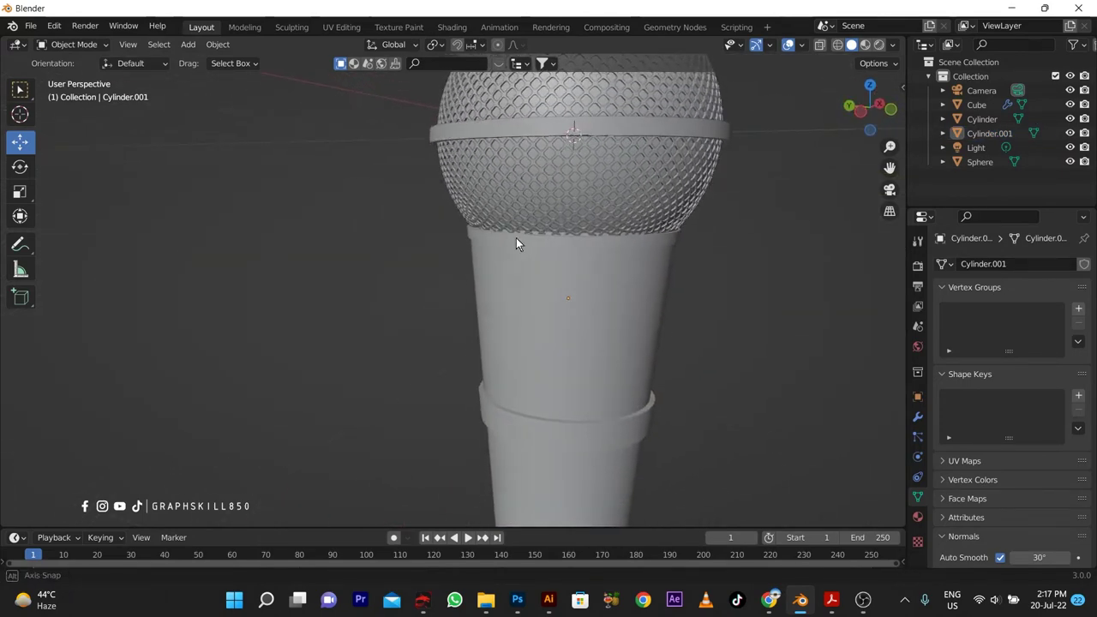
{"action": "left_click", "coordinate": [537, 284]}
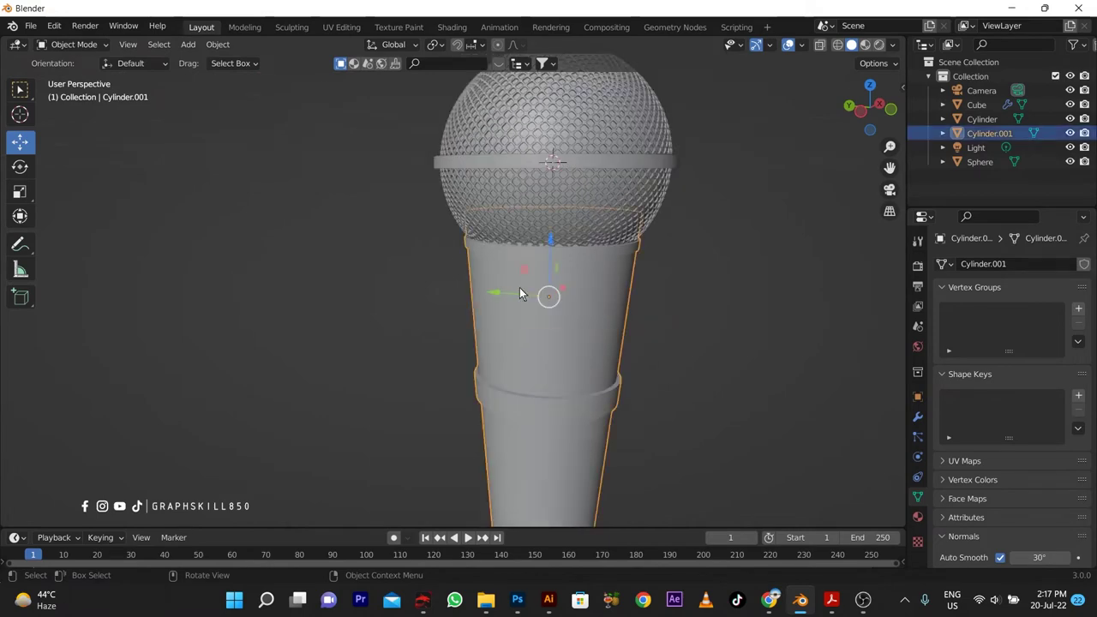
{"action": "mouse_move", "coordinate": [520, 287]}
{"action": "middle_mouse_down", "text": "alt"}
{"action": "mouse_move", "coordinate": [466, 284]}
{"action": "mouse_move", "coordinate": [555, 260]}
{"action": "middle_mouse_up", "text": "alt"}
{"action": "scroll", "coordinate": [467, 283], "scroll_direction": "down", "scroll_amount": 4}
{"action": "scroll", "coordinate": [531, 261], "scroll_direction": "up", "scroll_amount": 3}
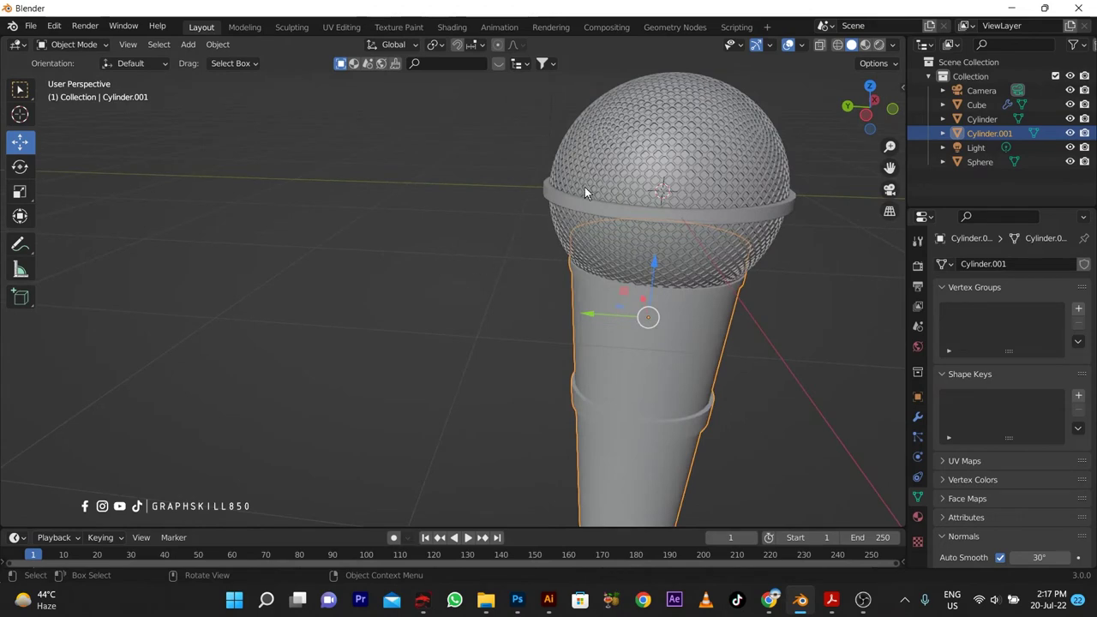
Step: Switch the viewport to Material Preview and select the grille head and inner sphere
{"action": "left_click", "coordinate": [635, 187]}
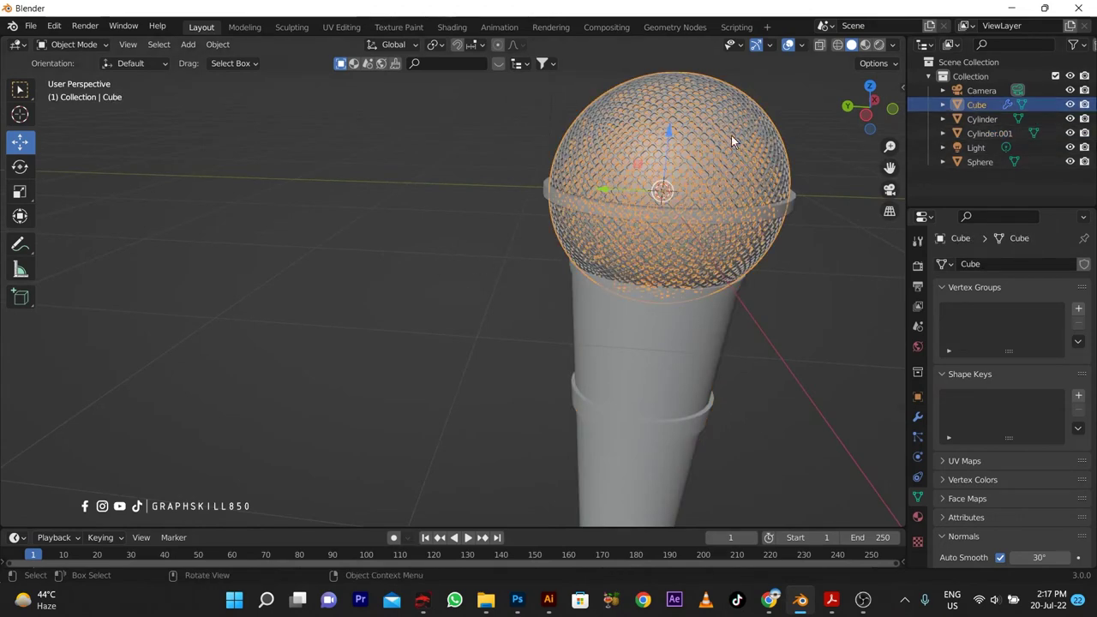
{"action": "left_click", "coordinate": [865, 43]}
{"action": "middle_click_drag", "start_coordinate": [449, 231], "coordinate": [476, 245]}
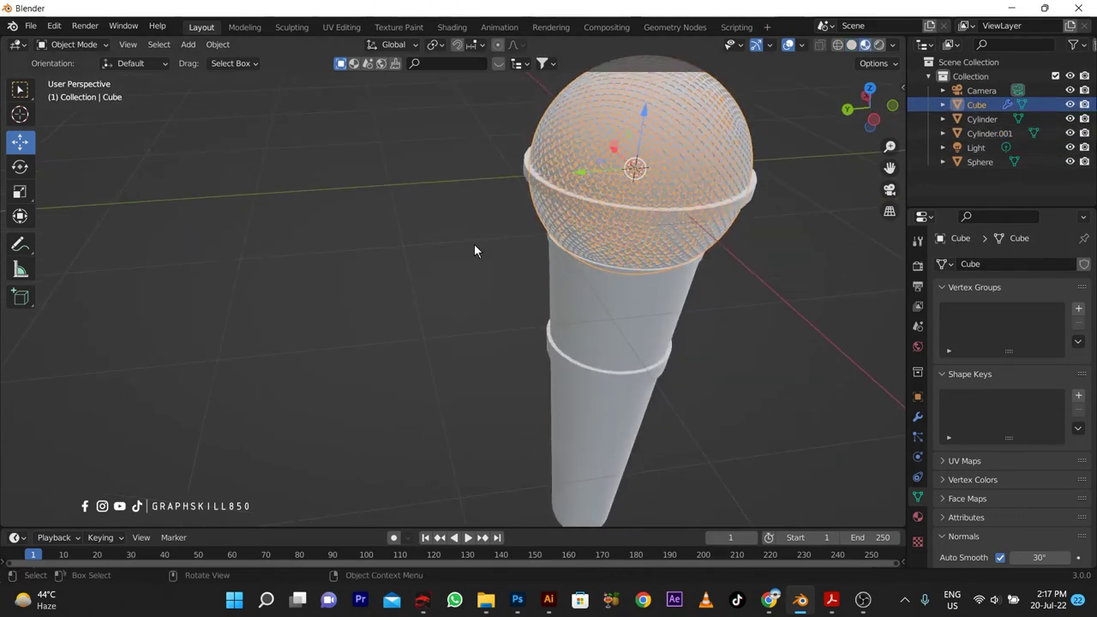
{"action": "left_click", "coordinate": [615, 144]}
{"action": "left_click", "coordinate": [615, 144]}
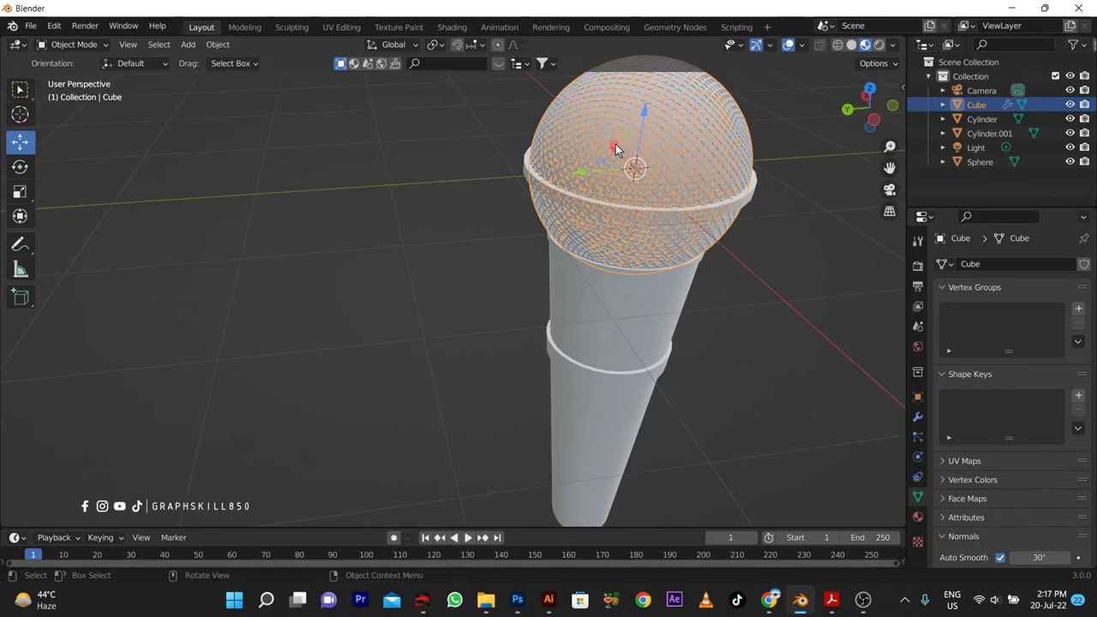
{"action": "left_click", "coordinate": [977, 162]}
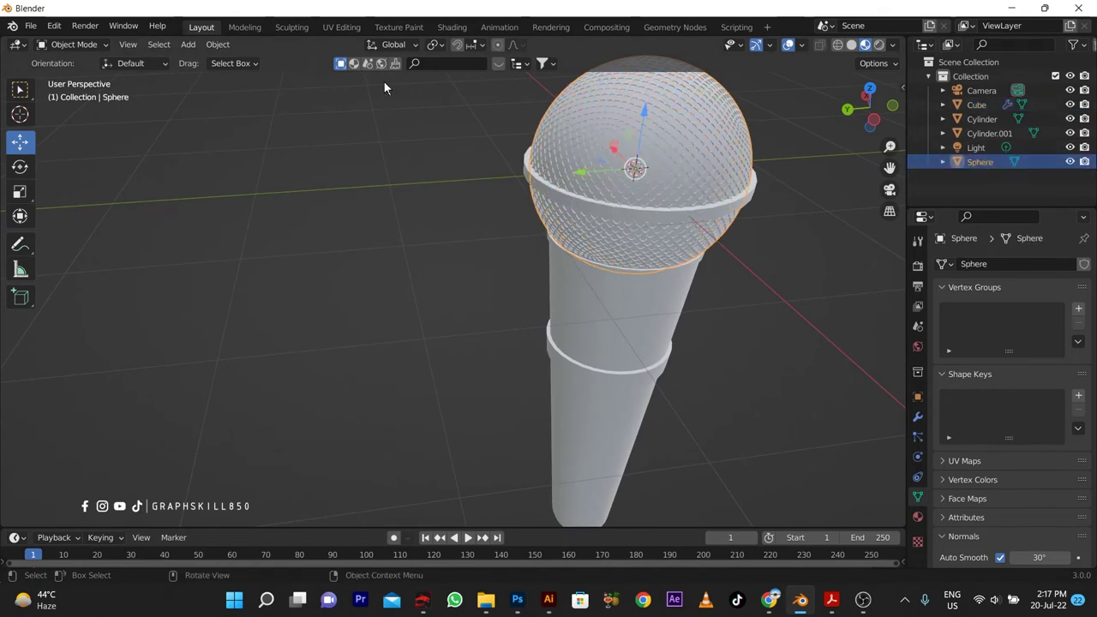
Step: Search BlenderKit for black materials and apply Black Plastic, then Rubber Black, to the mic head
{"action": "left_click", "coordinate": [355, 63]}
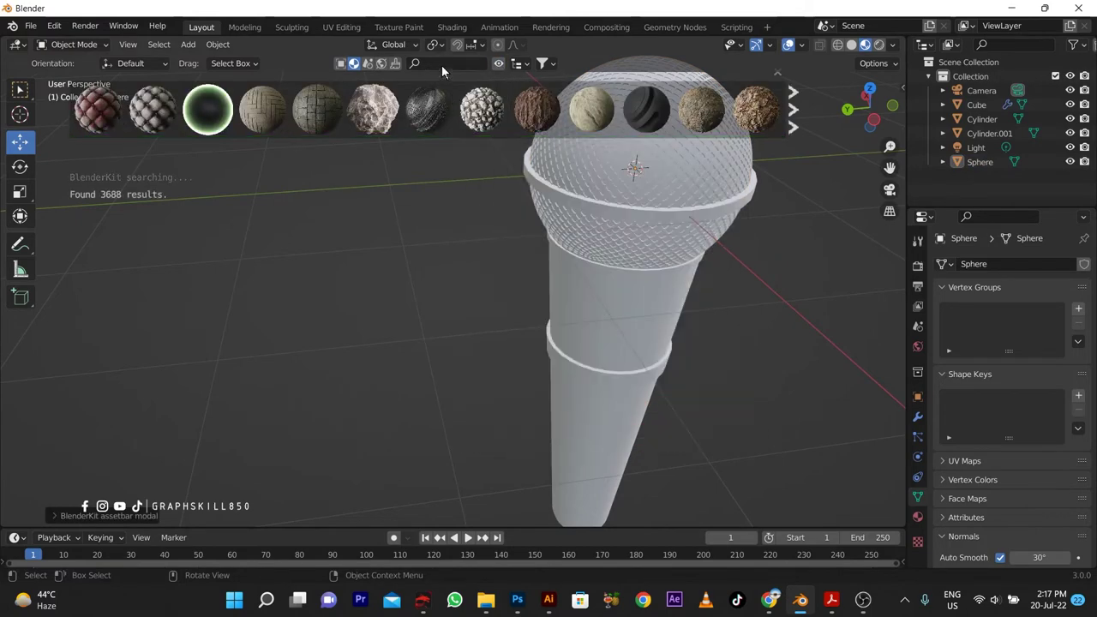
{"action": "left_click", "coordinate": [440, 64]}
{"action": "type", "text": "BLACK"}
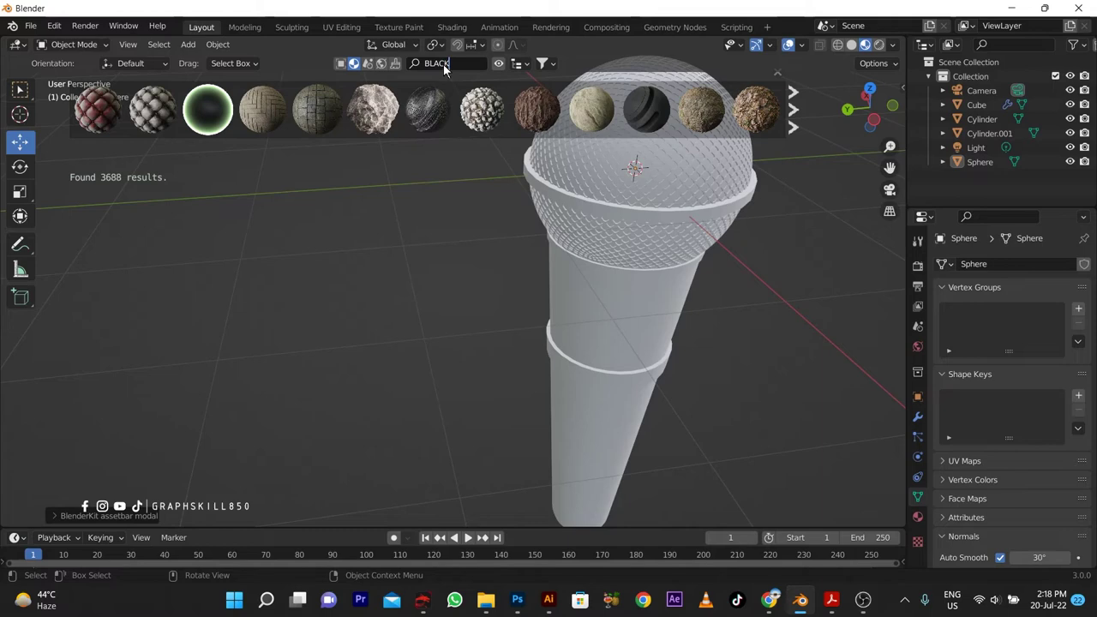
{"action": "key", "text": "Return"}
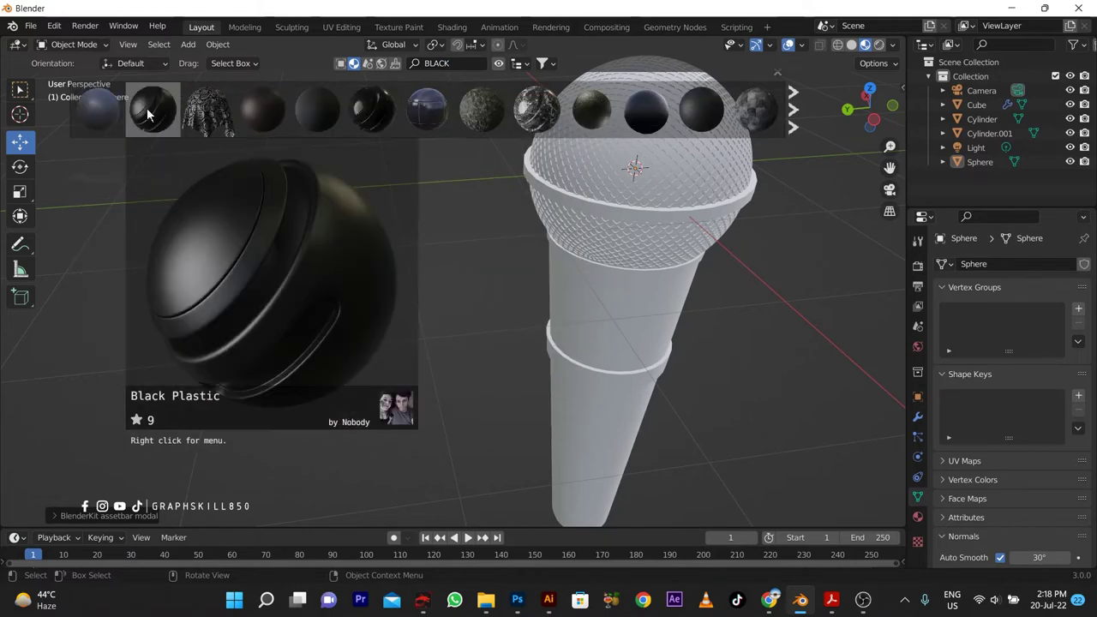
{"action": "left_click_drag", "start_coordinate": [149, 114], "coordinate": [549, 190]}
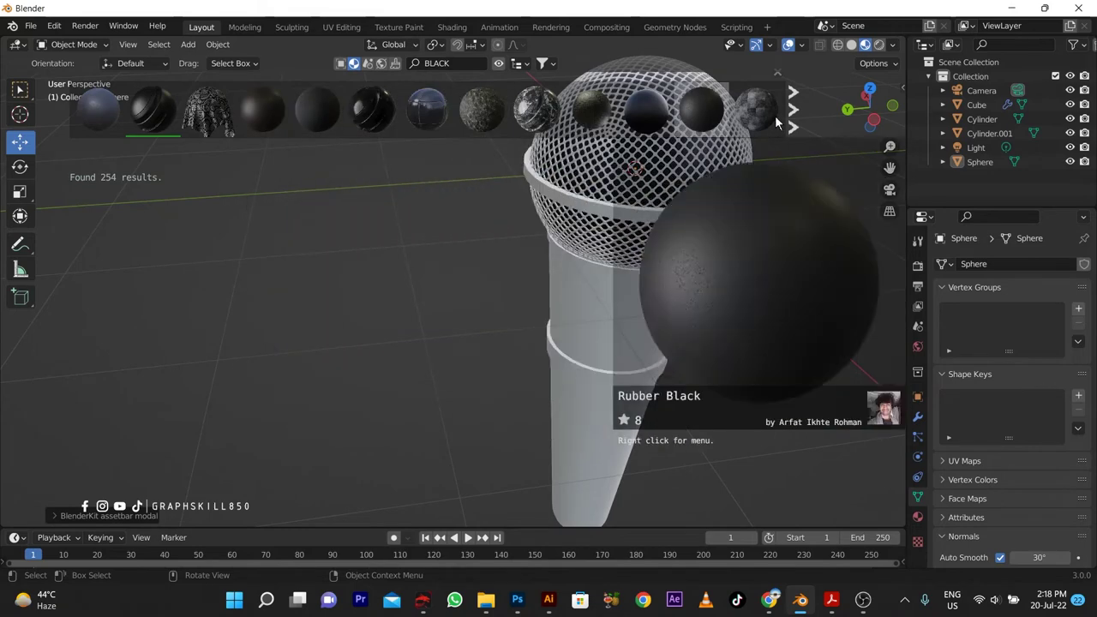
{"action": "left_click", "coordinate": [695, 115]}
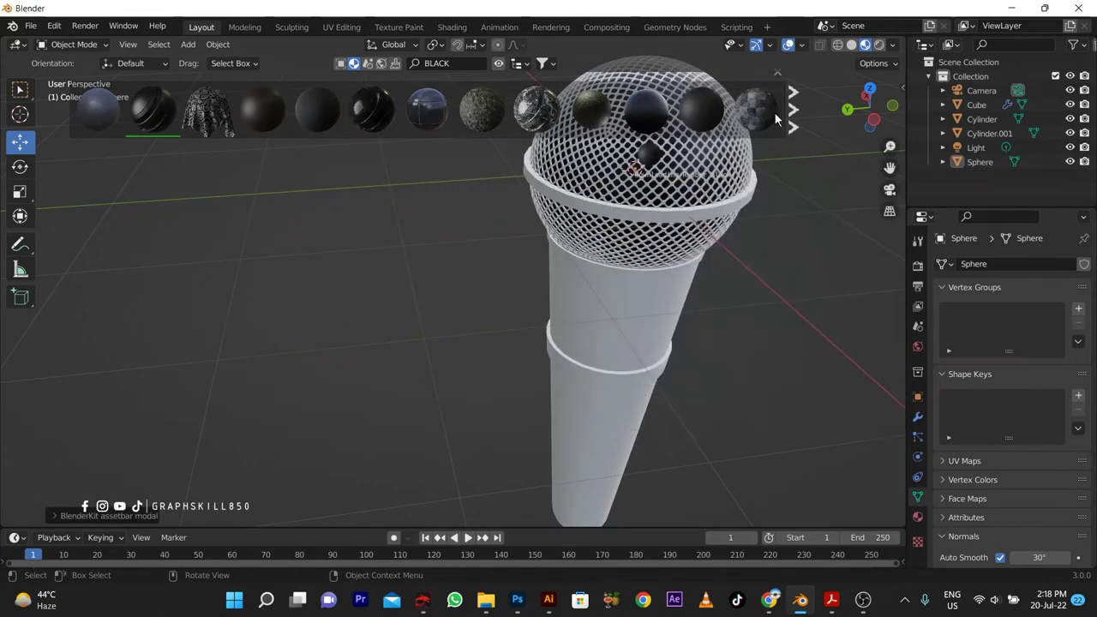
Step: Page through the black results, apply Touched Plastic Smooth to the head, then select the grille
{"action": "left_click", "coordinate": [789, 118]}
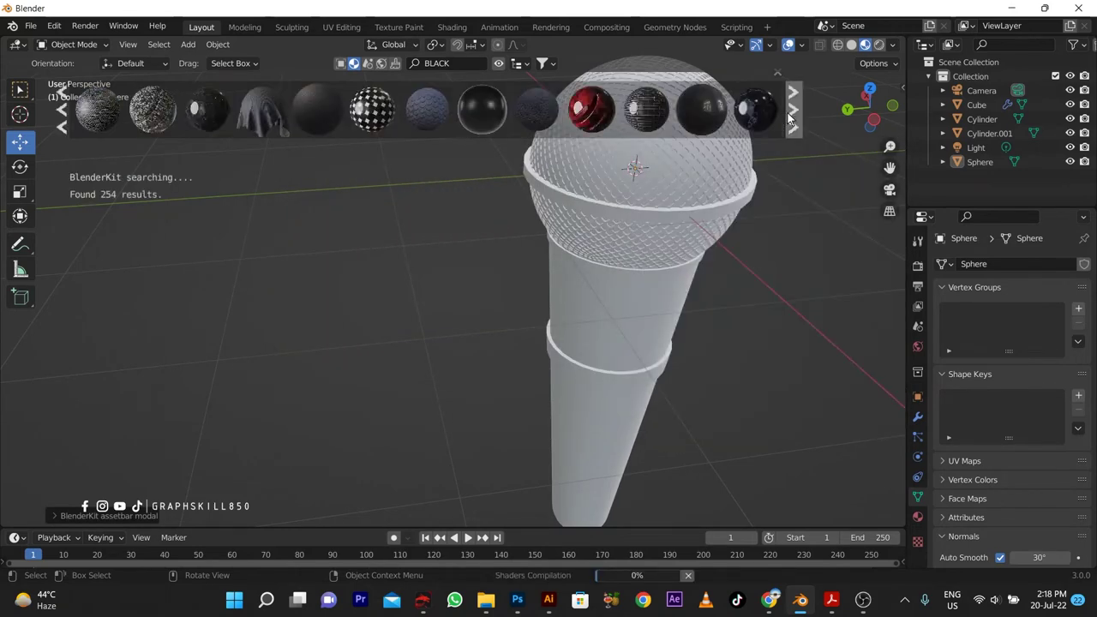
{"action": "left_click", "coordinate": [790, 117]}
{"action": "left_click", "coordinate": [790, 117]}
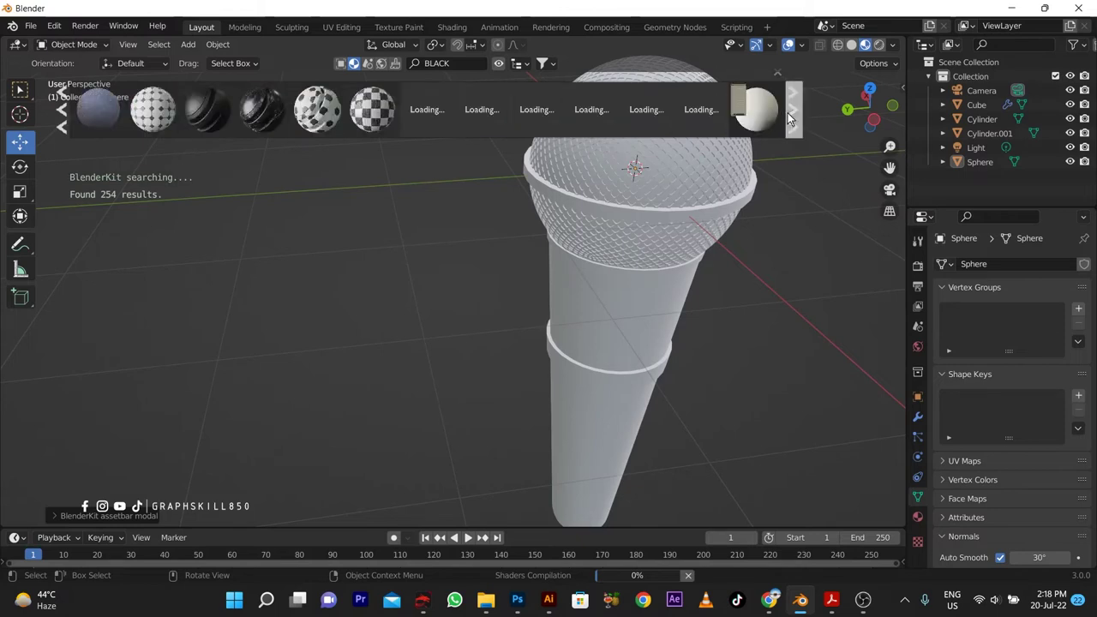
{"action": "left_click", "coordinate": [789, 117]}
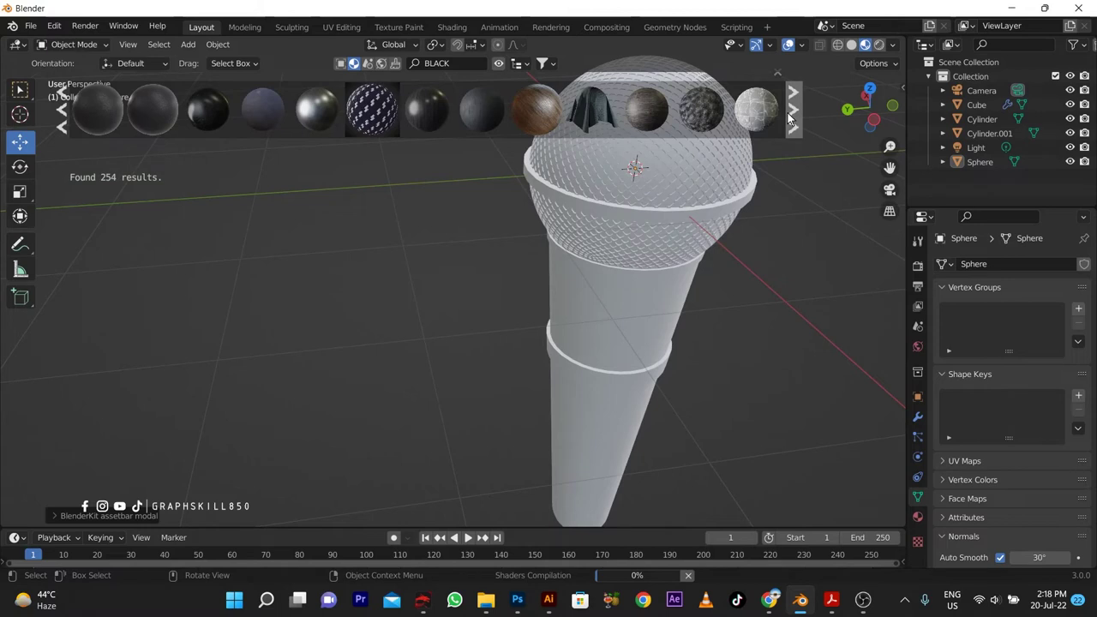
{"action": "left_click", "coordinate": [789, 117]}
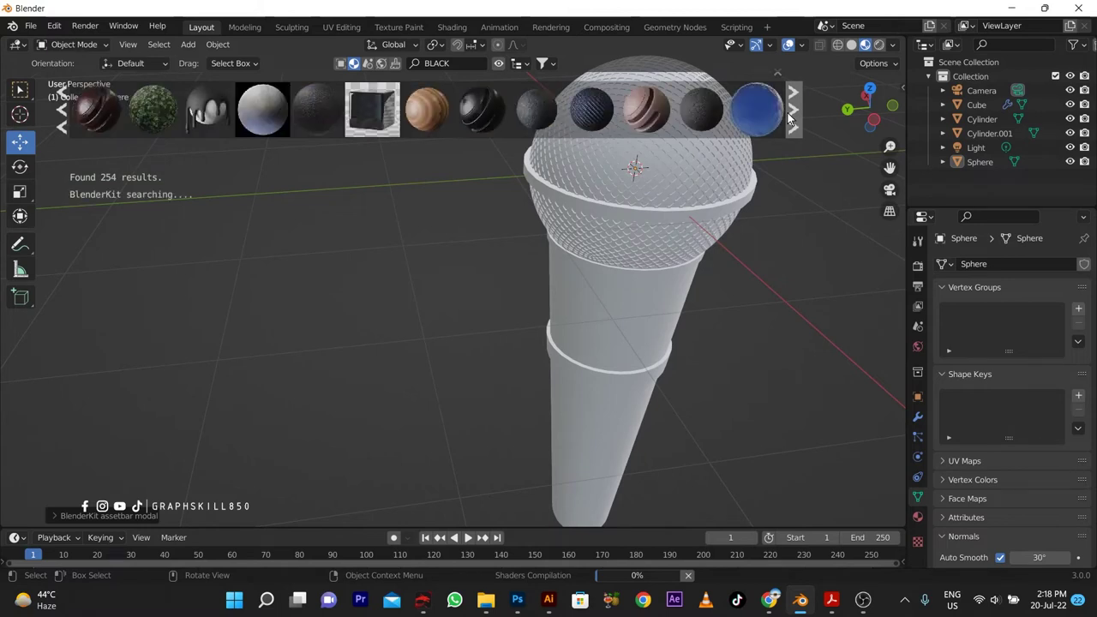
{"action": "left_click", "coordinate": [790, 117]}
{"action": "mouse_move", "coordinate": [647, 110]}
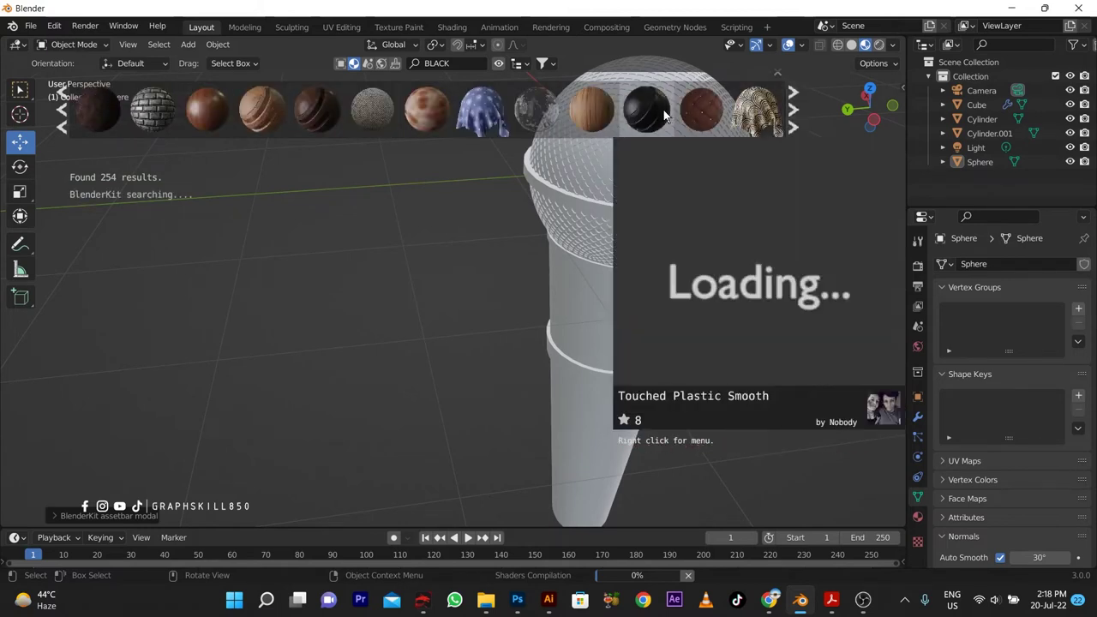
{"action": "left_click_drag", "start_coordinate": [663, 109], "coordinate": [634, 167]}
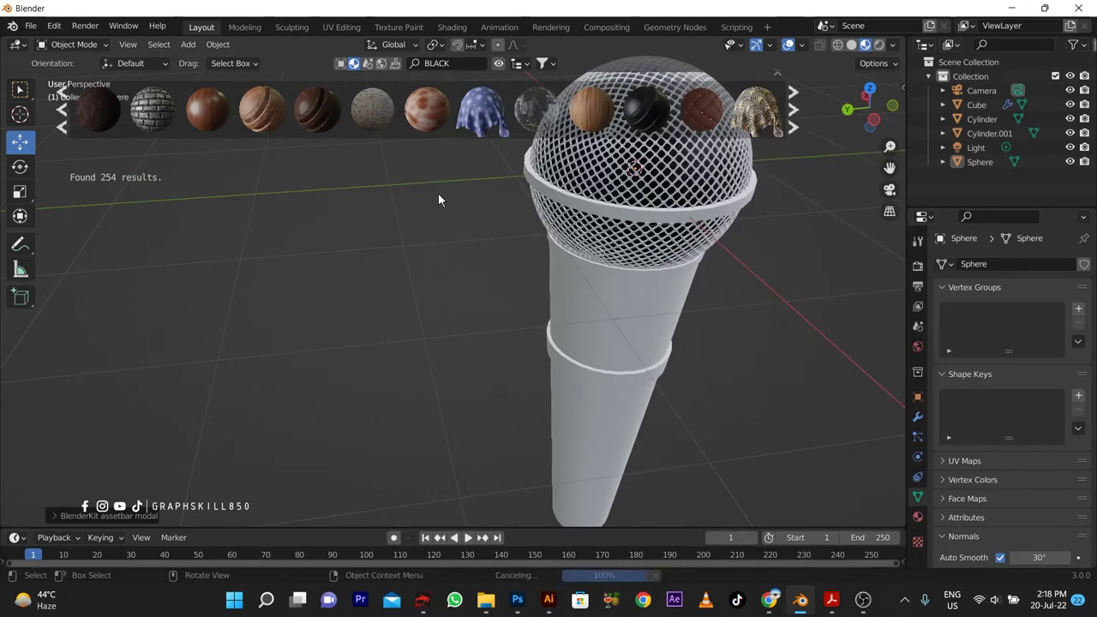
{"action": "left_click", "coordinate": [781, 70]}
{"action": "middle_click_drag", "start_coordinate": [528, 269], "coordinate": [532, 201]}
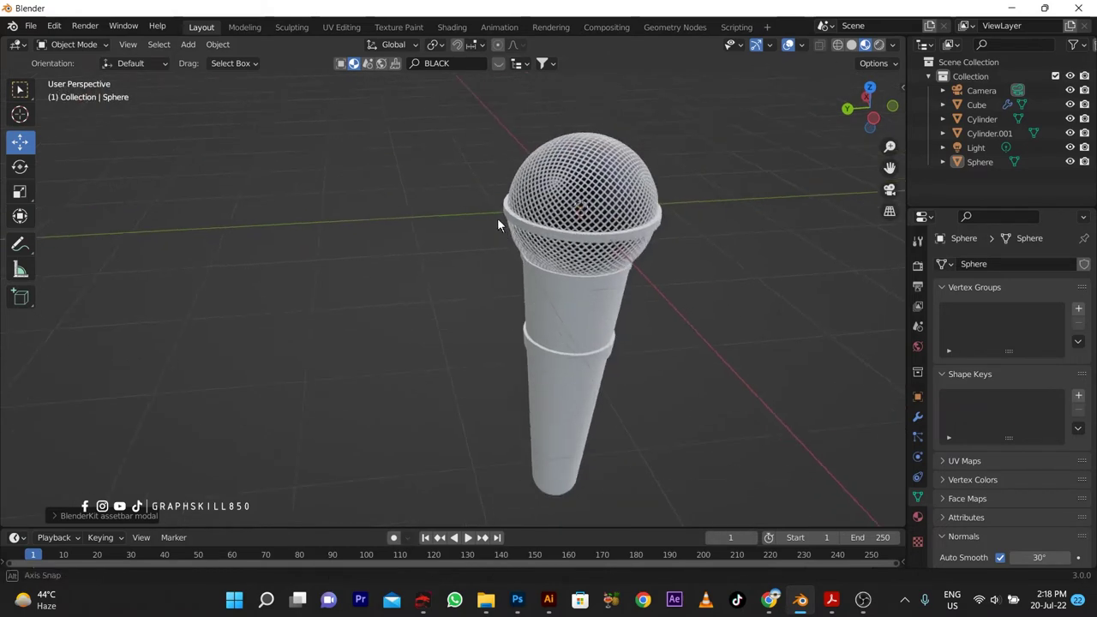
{"action": "left_click", "coordinate": [594, 164]}
Step: Search BlenderKit for SILVER and drag the Silver material onto the wire-mesh grille
{"action": "scroll", "coordinate": [594, 164], "scroll_direction": "up", "scroll_amount": 2}
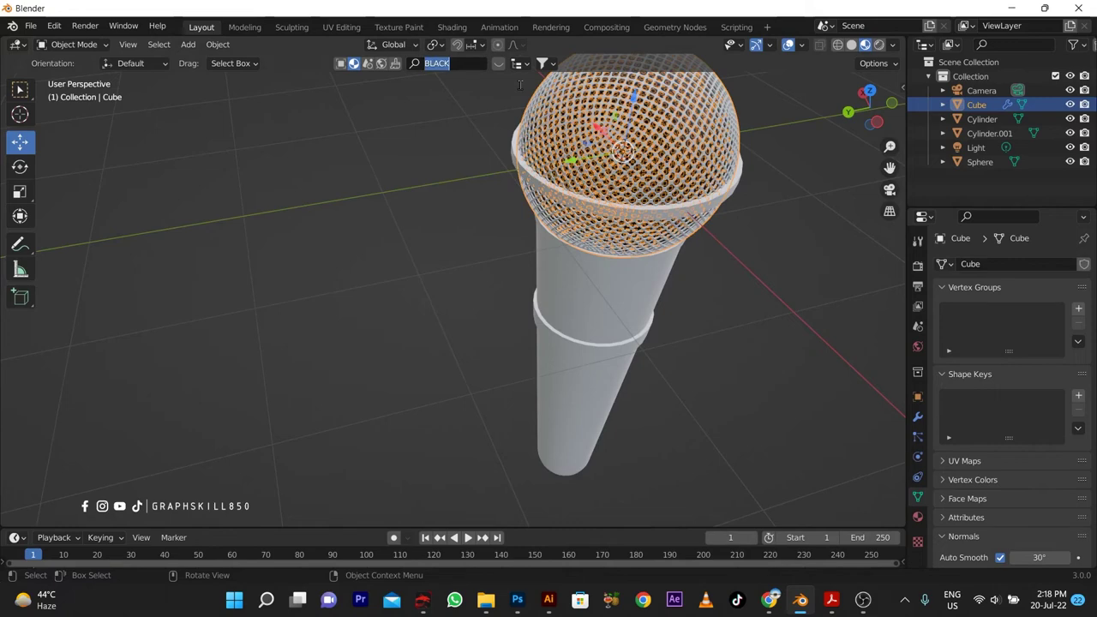
{"action": "type", "text": "SILVER"}
{"action": "key", "text": "Return"}
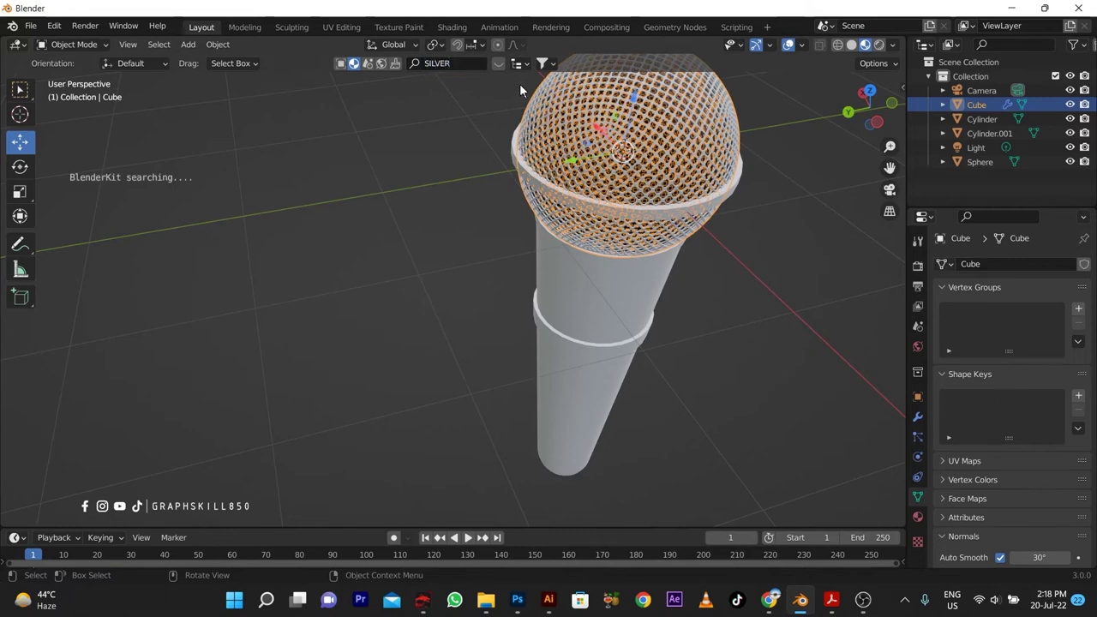
{"action": "scroll", "coordinate": [492, 342], "scroll_direction": "down", "scroll_amount": 2}
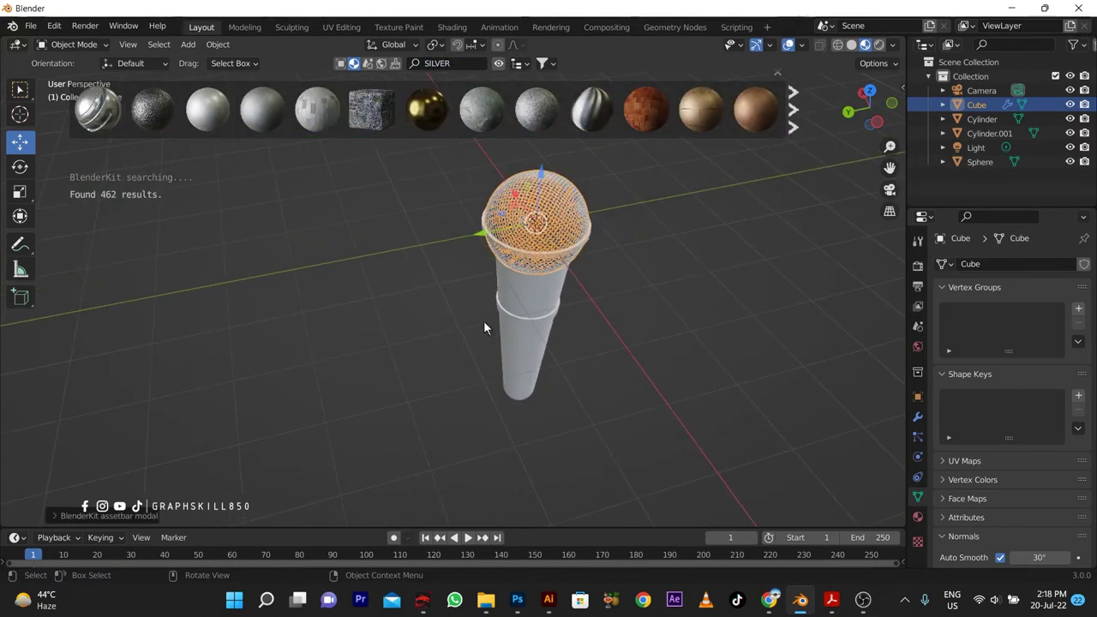
{"action": "left_click_drag", "start_coordinate": [98, 110], "coordinate": [150, 154]}
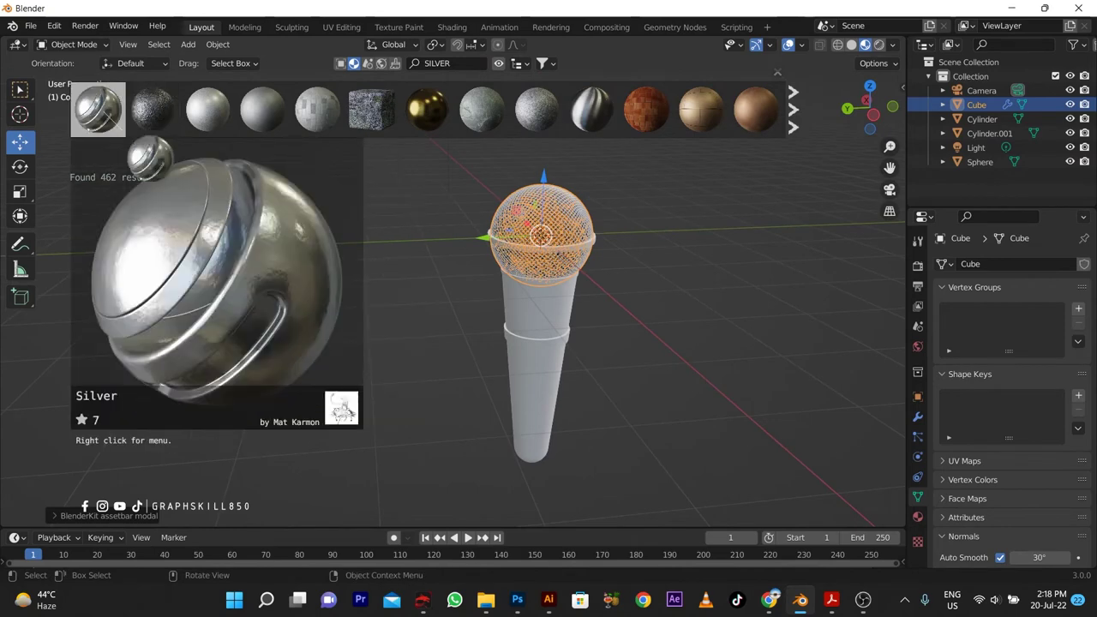
{"action": "left_click_drag", "start_coordinate": [441, 299], "coordinate": [555, 225]}
Step: Orbit around the microphone, selecting and then deselecting the ring band below the head
{"action": "scroll", "coordinate": [480, 283], "scroll_direction": "up", "scroll_amount": 3}
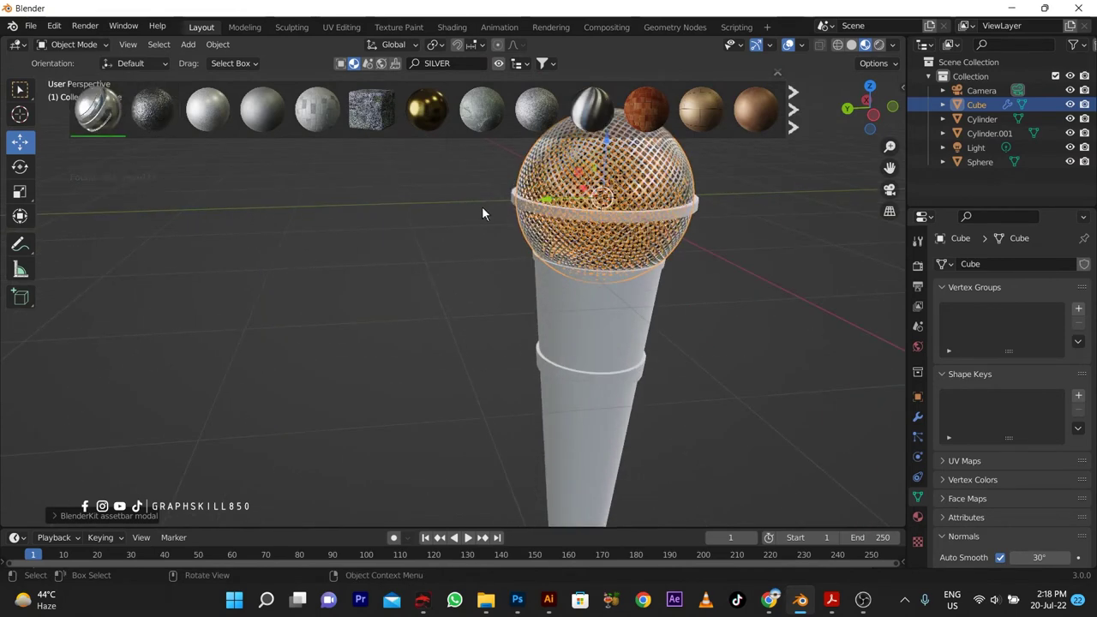
{"action": "middle_click_drag", "start_coordinate": [489, 327], "coordinate": [485, 328]}
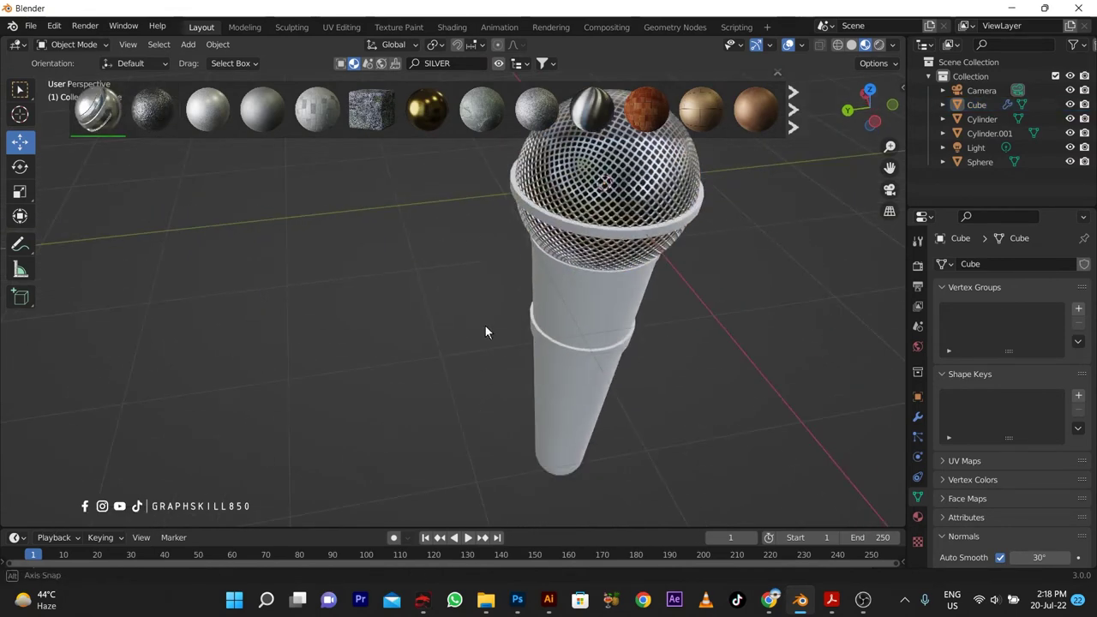
{"action": "left_click", "coordinate": [527, 208]}
{"action": "mouse_move", "coordinate": [457, 298]}
{"action": "middle_mouse_down"}
{"action": "mouse_move", "coordinate": [406, 271]}
{"action": "mouse_move", "coordinate": [437, 267]}
{"action": "middle_mouse_up"}
{"action": "left_click", "coordinate": [437, 266]}
Step: Give the ring band around the head the Rubber Black material
{"action": "left_click", "coordinate": [556, 220]}
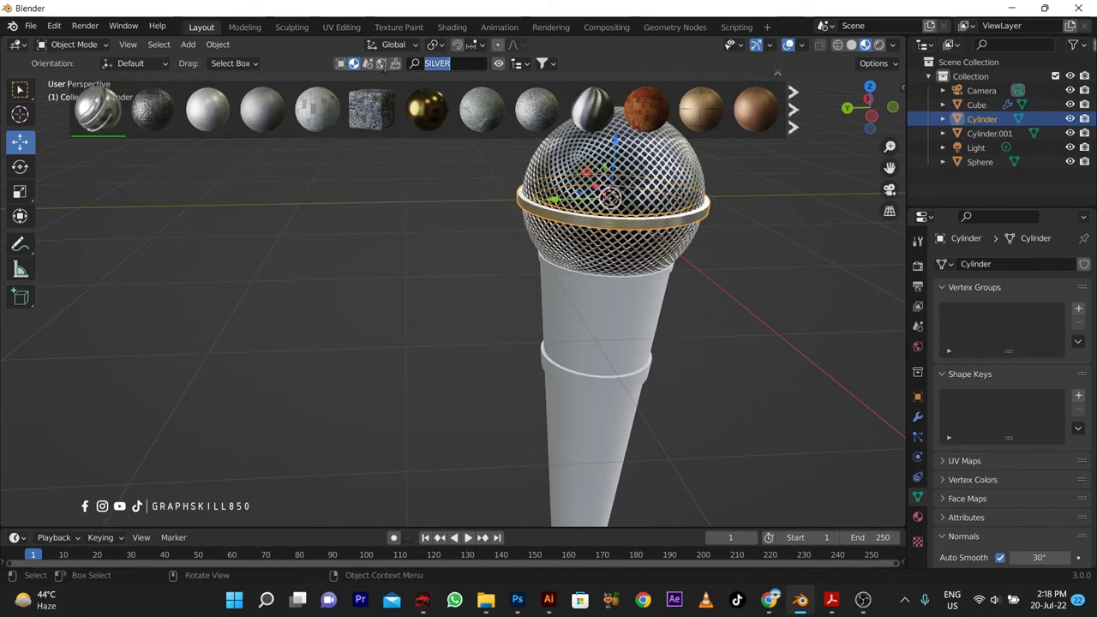
{"action": "left_click", "coordinate": [918, 516]}
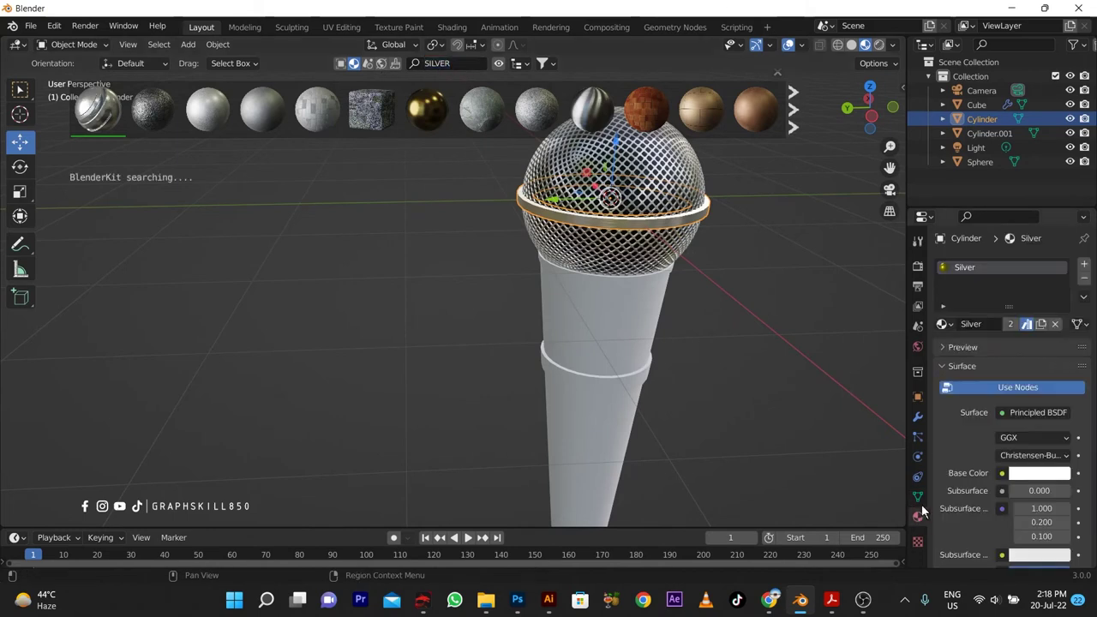
{"action": "left_click", "coordinate": [946, 324]}
{"action": "left_click", "coordinate": [827, 374]}
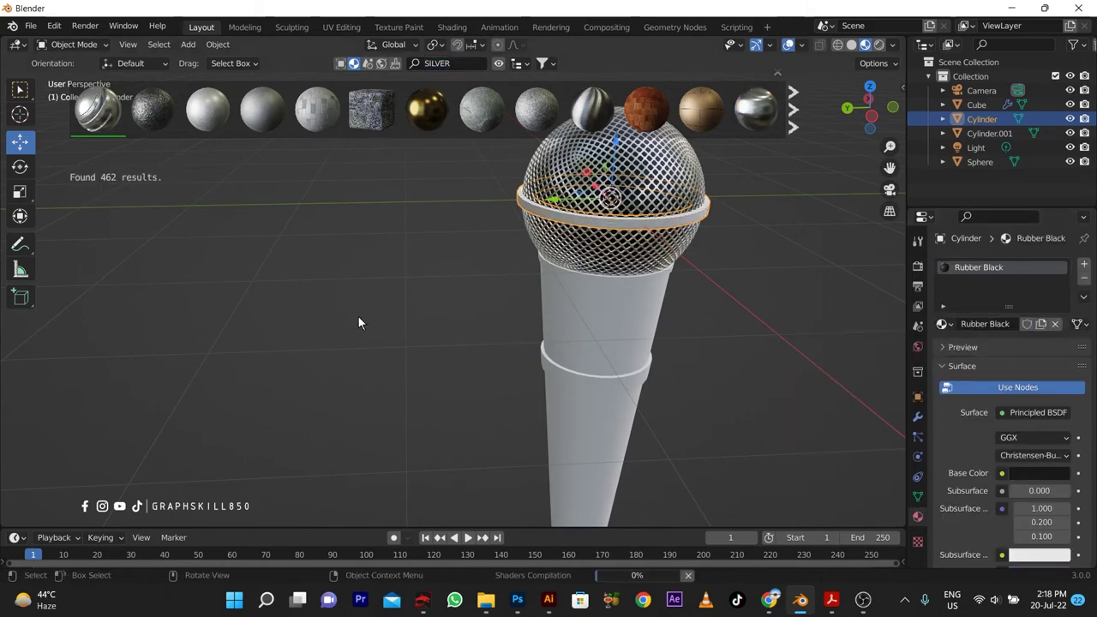
Step: Make the microphone handle Rubber Black and reselect it from a more frontal view
{"action": "mouse_move", "coordinate": [432, 319]}
{"action": "middle_mouse_down"}
{"action": "mouse_move", "coordinate": [415, 360]}
{"action": "mouse_move", "coordinate": [421, 347]}
{"action": "middle_mouse_up"}
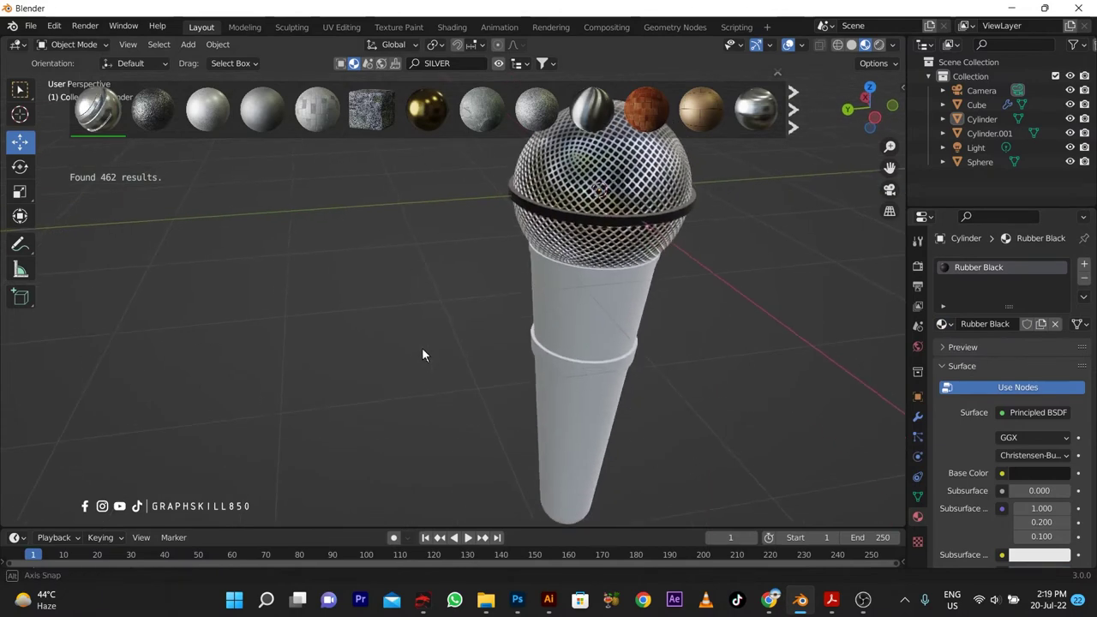
{"action": "left_click", "coordinate": [560, 344]}
{"action": "left_click", "coordinate": [946, 324]}
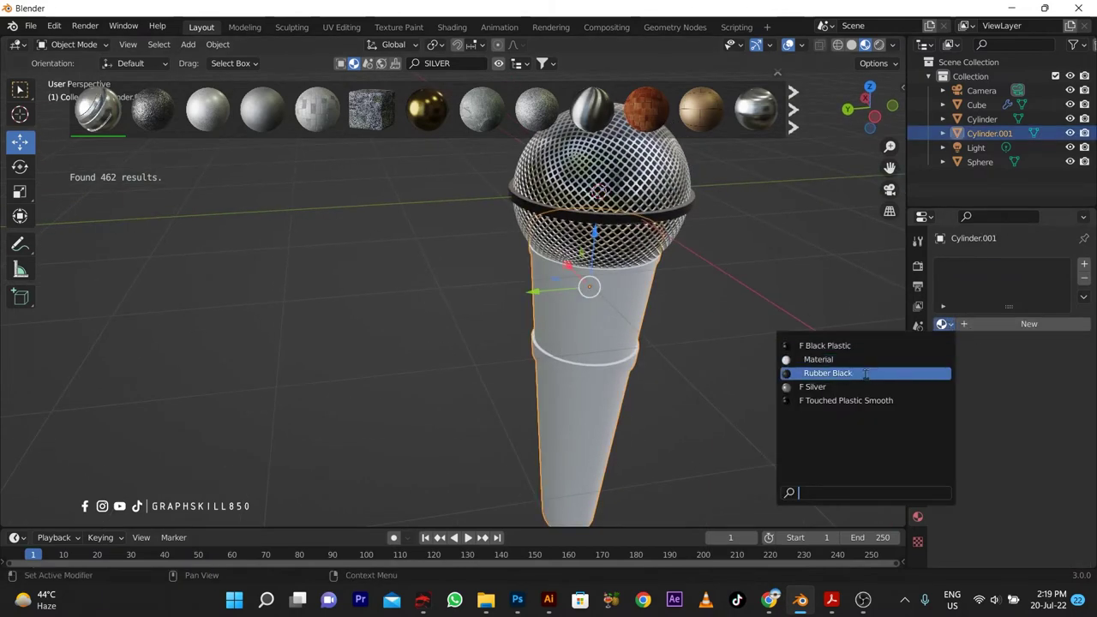
{"action": "left_click", "coordinate": [829, 374]}
{"action": "left_click", "coordinate": [436, 344]}
{"action": "mouse_move", "coordinate": [513, 342]}
{"action": "middle_mouse_down"}
{"action": "mouse_move", "coordinate": [583, 336]}
{"action": "mouse_move", "coordinate": [580, 231]}
{"action": "mouse_move", "coordinate": [574, 309]}
{"action": "mouse_move", "coordinate": [413, 281]}
{"action": "mouse_move", "coordinate": [520, 306]}
{"action": "mouse_move", "coordinate": [531, 324]}
{"action": "middle_mouse_up"}
{"action": "left_click", "coordinate": [531, 331]}
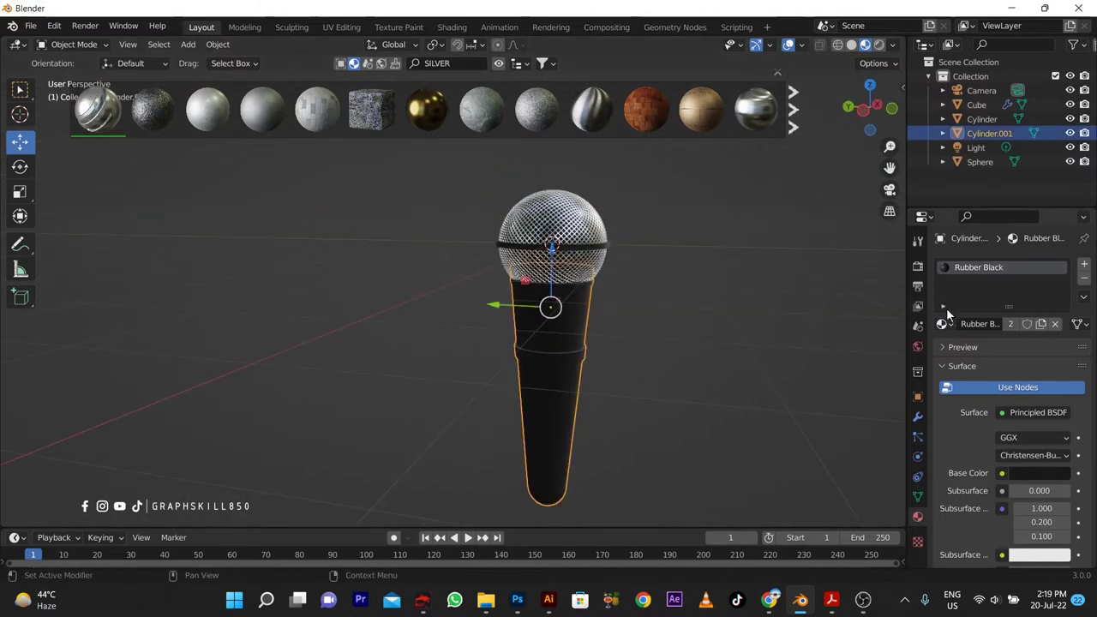
Step: Check the 'mic in blender' YouTube results, then minimize Chrome to return to Blender
{"action": "left_click", "coordinate": [785, 601]}
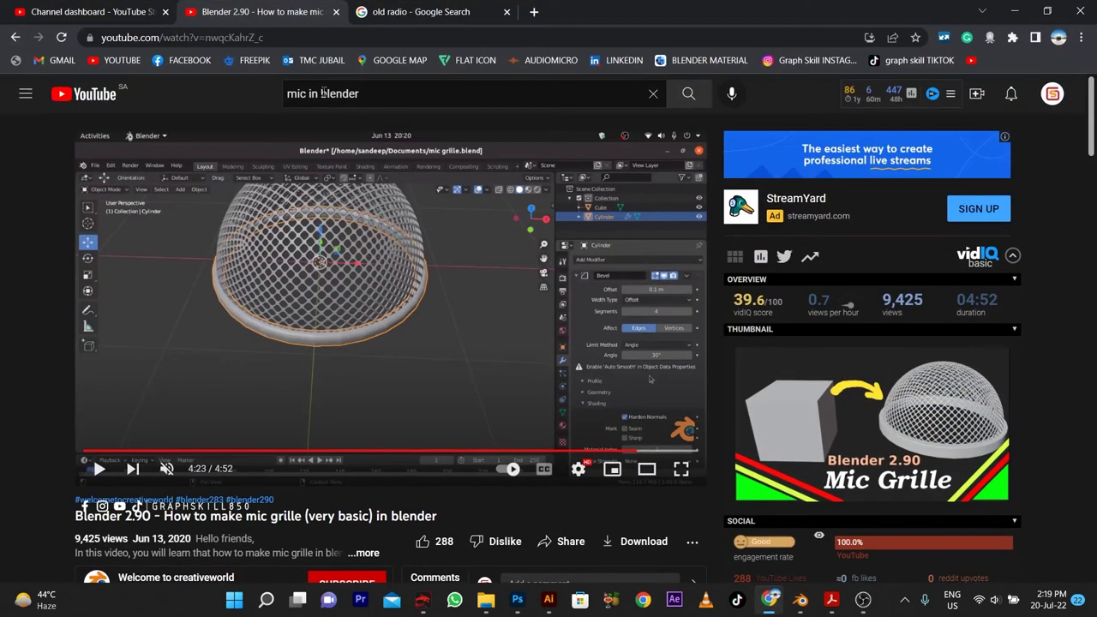
{"action": "left_click", "coordinate": [15, 37]}
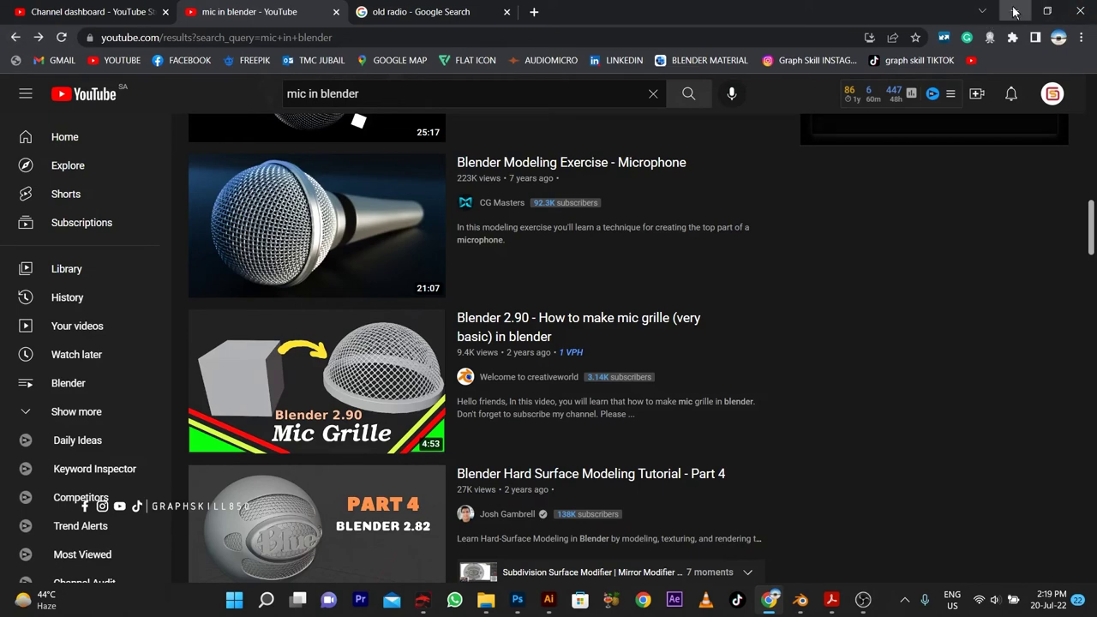
{"action": "left_click", "coordinate": [1014, 11]}
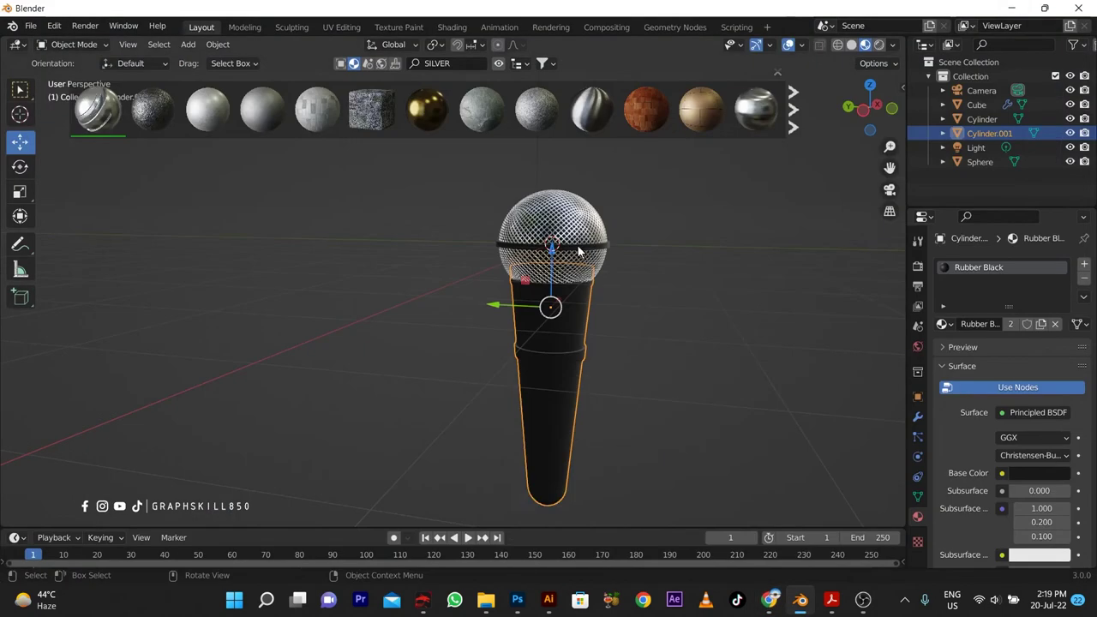
Step: Swap the body's Rubber Black for new Material.001 with Metallic 1.000 and Roughness 0.408
{"action": "left_click", "coordinate": [1084, 280]}
{"action": "left_click", "coordinate": [941, 325]}
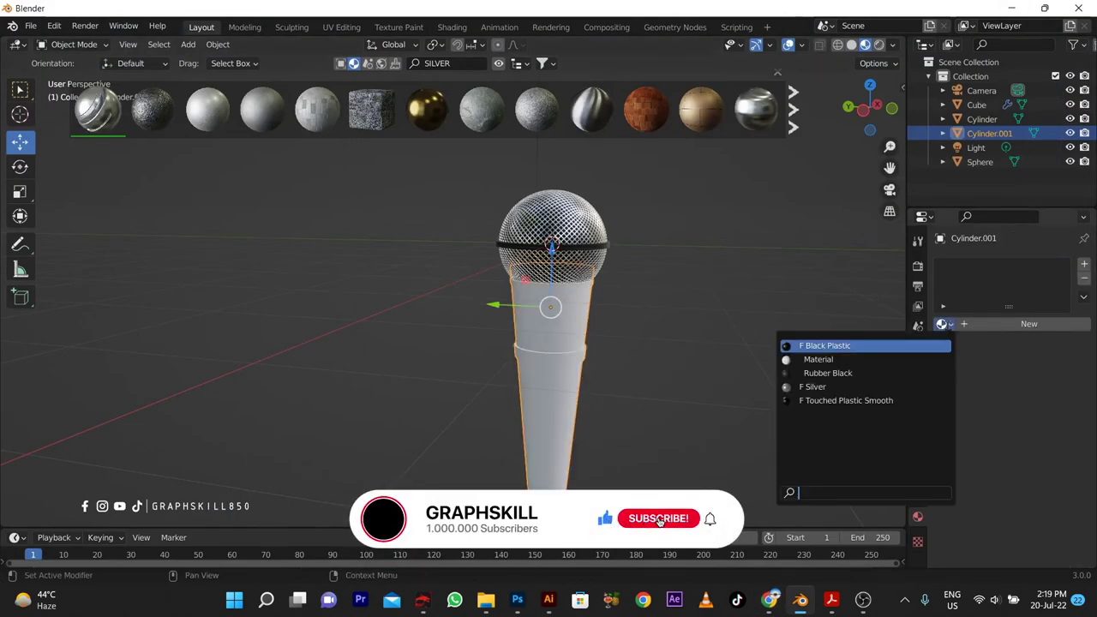
{"action": "left_click", "coordinate": [1000, 324]}
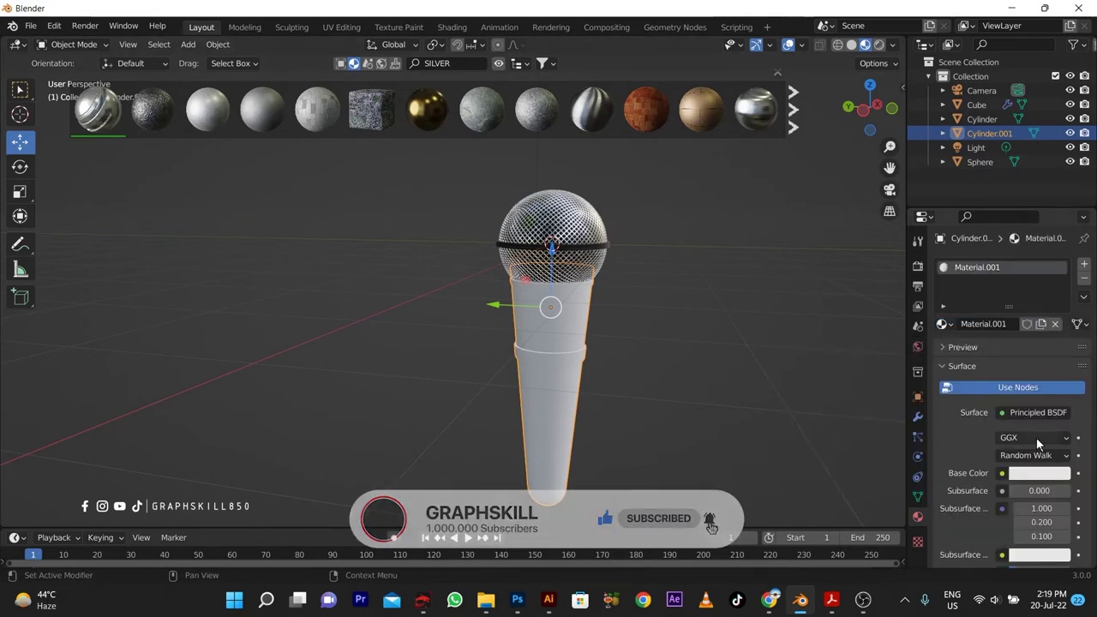
{"action": "scroll", "coordinate": [1037, 446], "scroll_direction": "down", "scroll_amount": 1}
{"action": "scroll", "coordinate": [1041, 471], "scroll_direction": "down", "scroll_amount": 2}
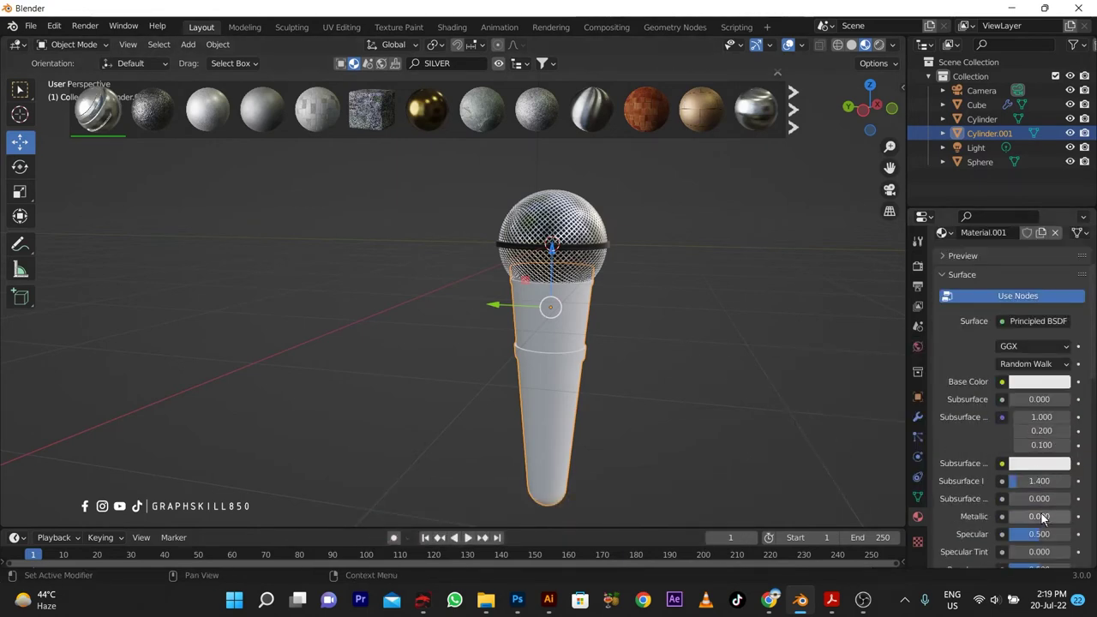
{"action": "left_click_drag", "start_coordinate": [1043, 515], "coordinate": [1079, 515]}
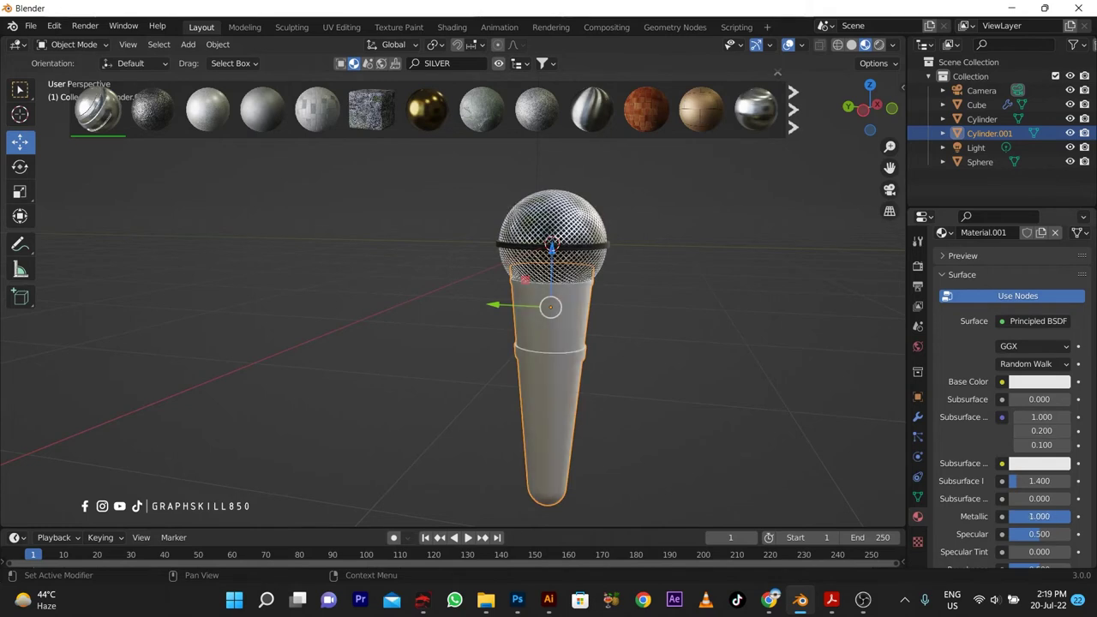
{"action": "scroll", "coordinate": [1054, 534], "scroll_direction": "down", "scroll_amount": 3}
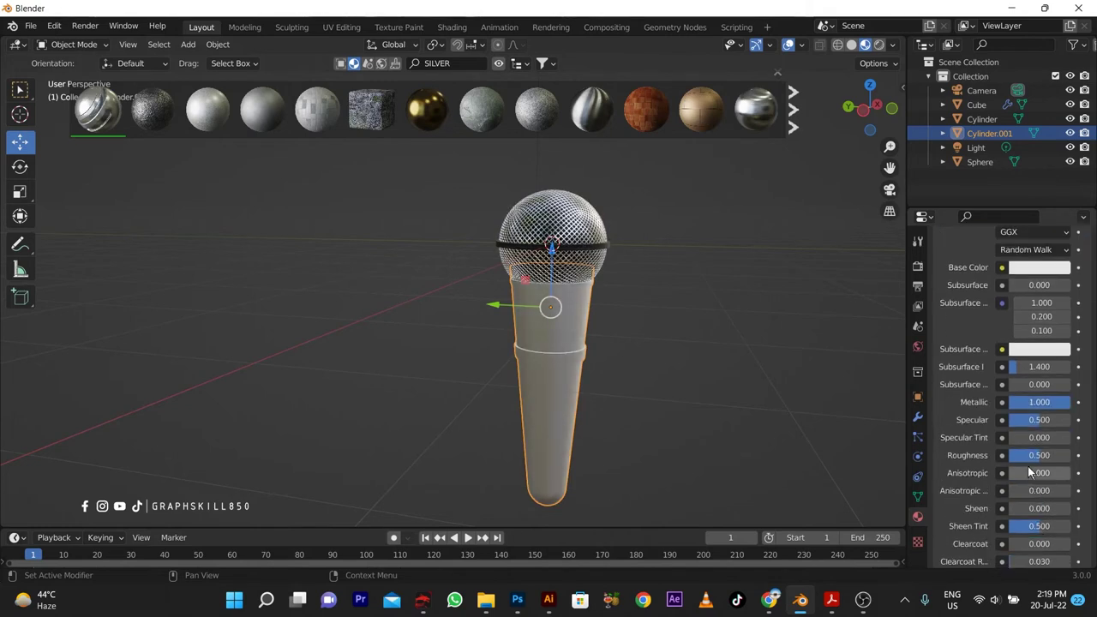
{"action": "left_click_drag", "start_coordinate": [1037, 455], "coordinate": [1020, 455]}
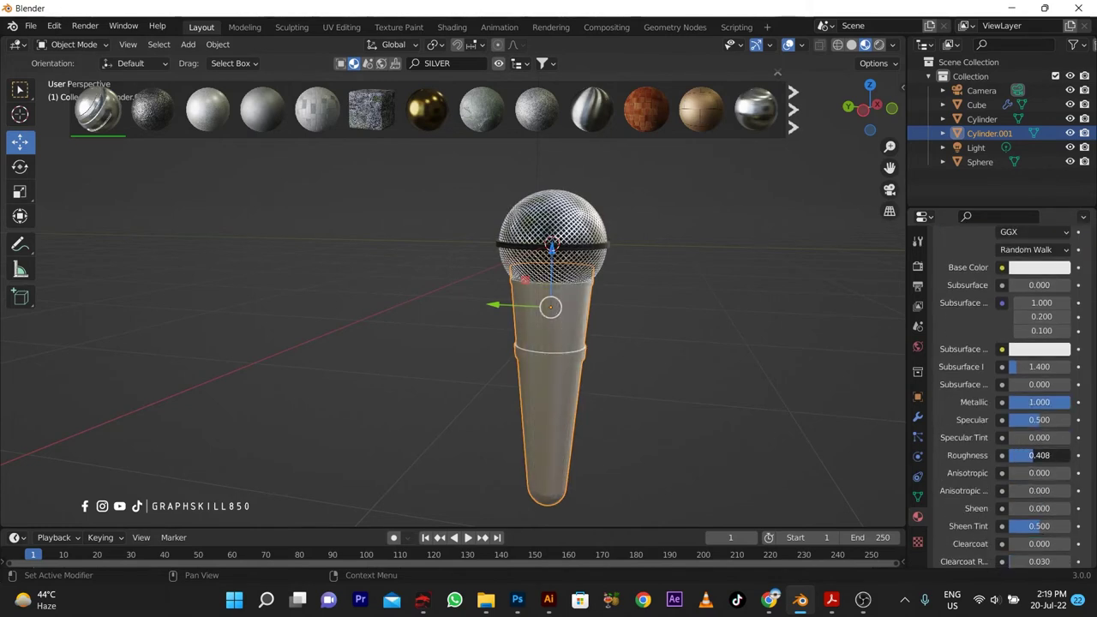
{"action": "scroll", "coordinate": [556, 377], "scroll_direction": "up", "scroll_amount": 3}
Step: In Edit Mode, select a widened face band on the body and add a Rubber Black material slot
{"action": "key", "text": "Tab"}
{"action": "left_click", "coordinate": [567, 390], "text": "alt"}
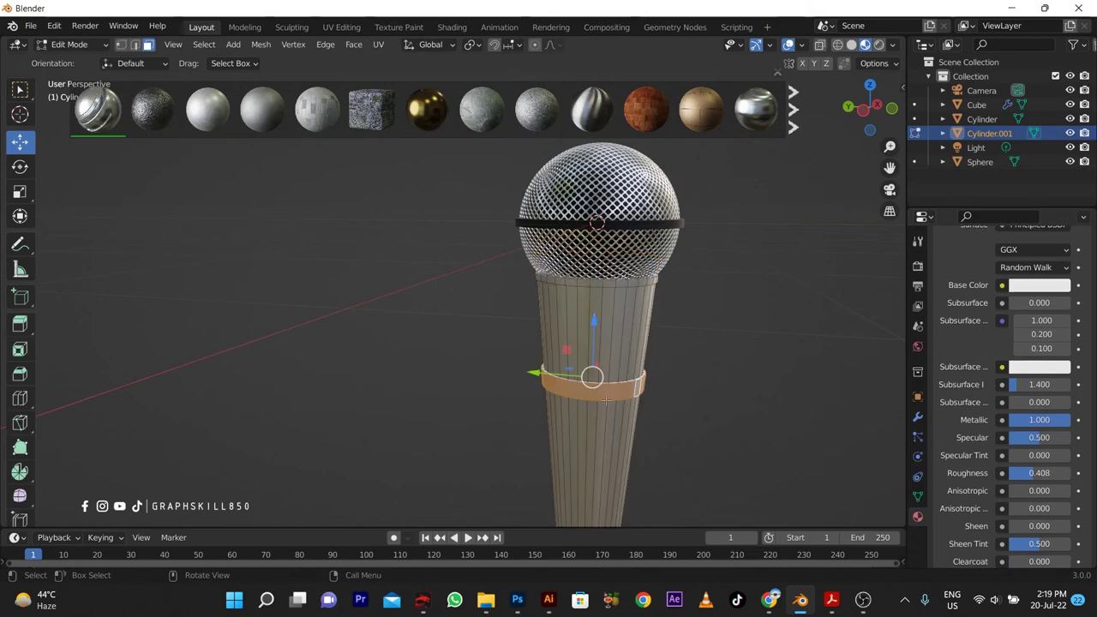
{"action": "scroll", "coordinate": [605, 398], "scroll_direction": "up", "scroll_amount": 2}
{"action": "key", "text": "ctrl+KP_Add"}
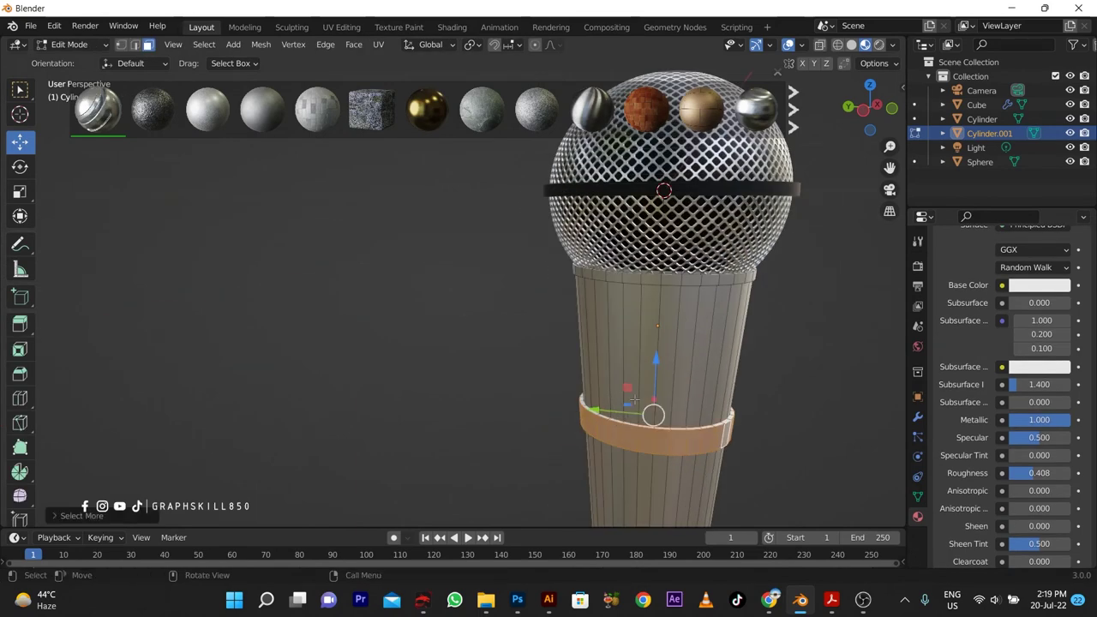
{"action": "scroll", "coordinate": [998, 328], "scroll_direction": "up", "scroll_amount": 5}
{"action": "scroll", "coordinate": [997, 327], "scroll_direction": "up", "scroll_amount": 1}
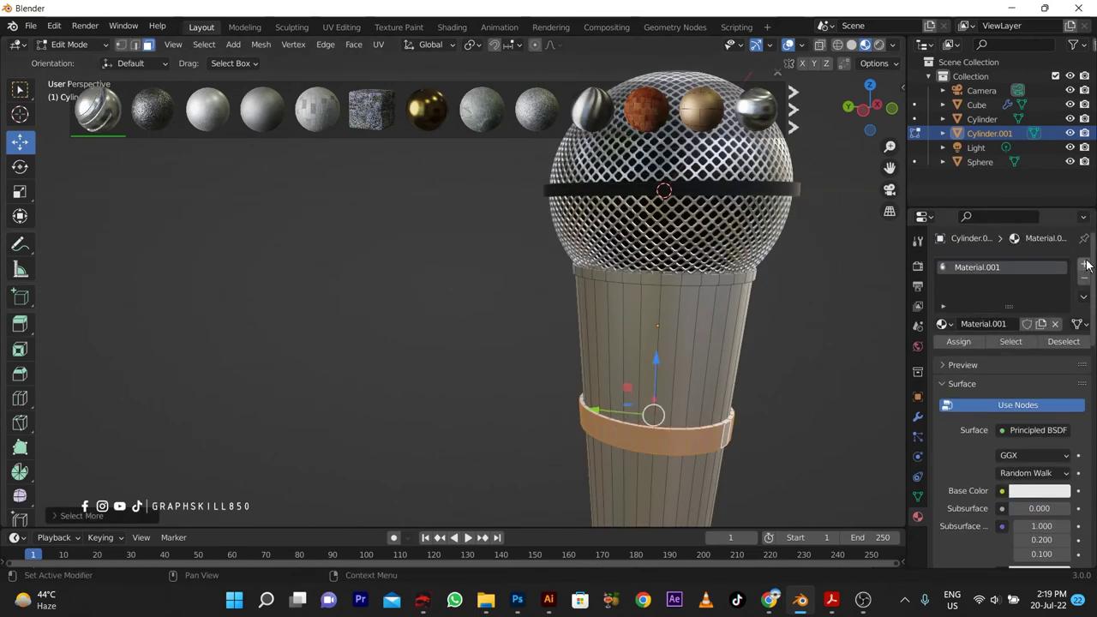
{"action": "left_click", "coordinate": [1084, 264]}
{"action": "left_click", "coordinate": [967, 354]}
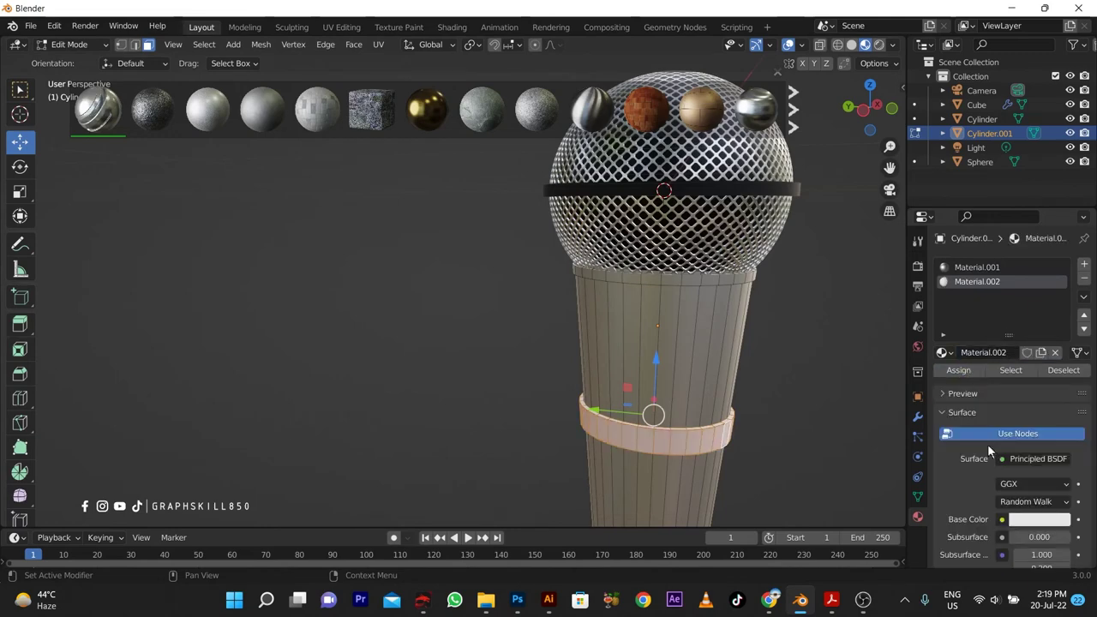
{"action": "left_click", "coordinate": [943, 353]}
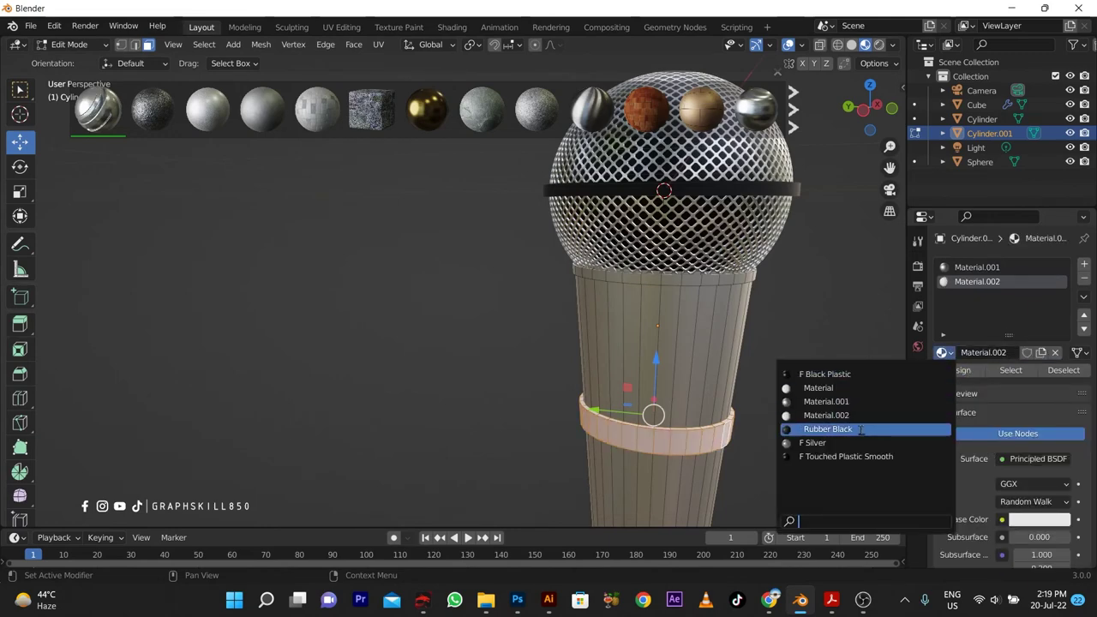
{"action": "left_click", "coordinate": [822, 430]}
Step: Select the bottom cap faces and assign Rubber Black to them
{"action": "scroll", "coordinate": [452, 399], "scroll_direction": "down", "scroll_amount": 5}
{"action": "middle_click_drag", "start_coordinate": [452, 399], "coordinate": [647, 435]}
{"action": "scroll", "coordinate": [512, 405], "scroll_direction": "up", "scroll_amount": 3}
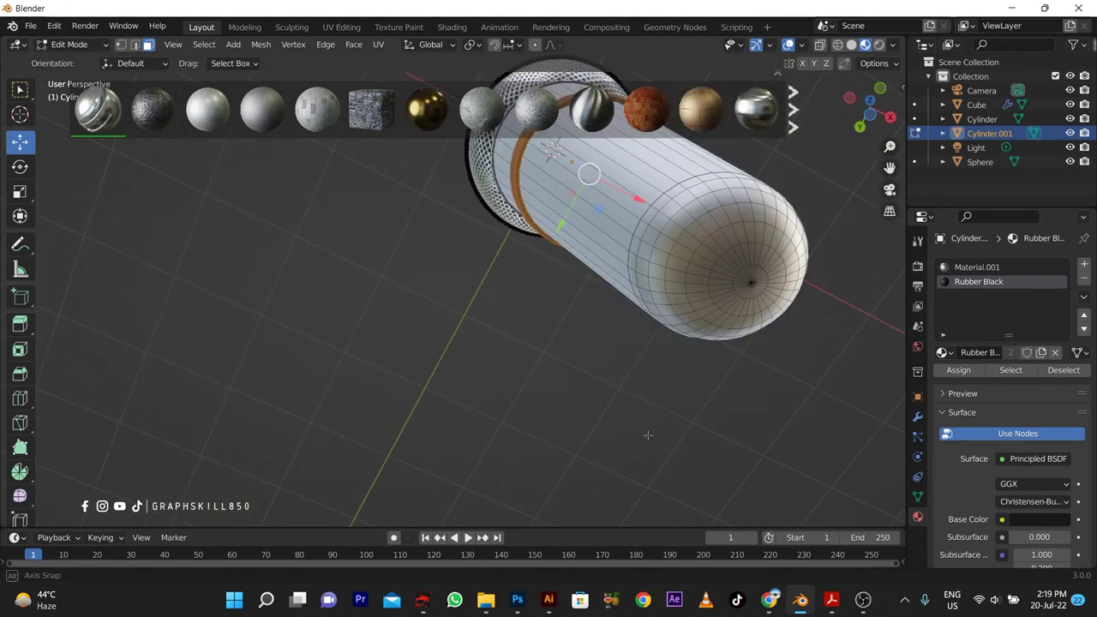
{"action": "left_click", "coordinate": [745, 283]}
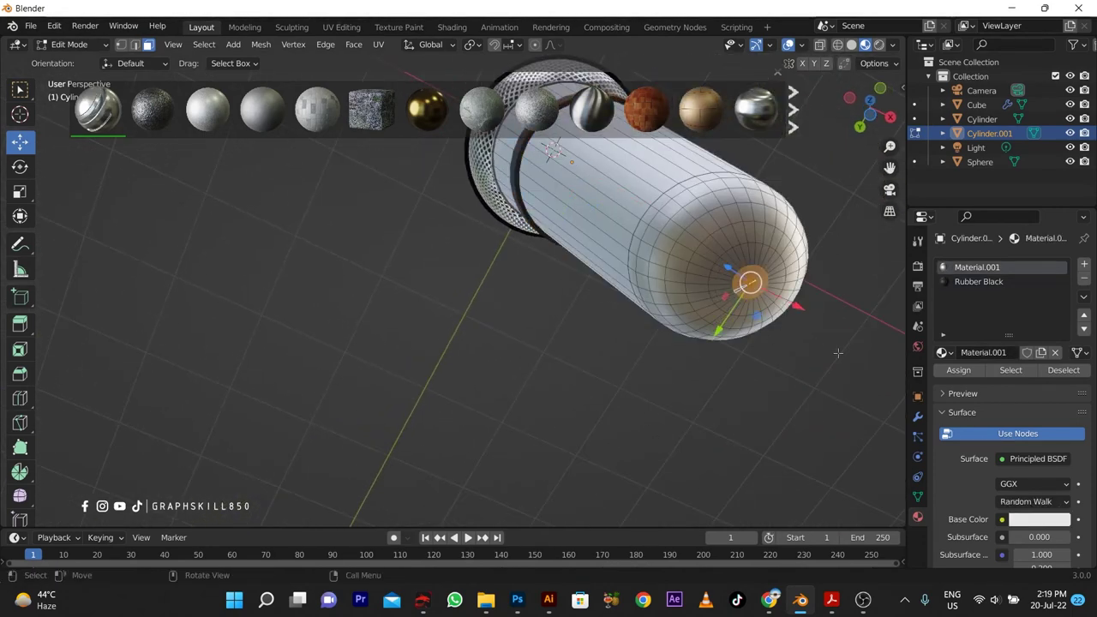
{"action": "key", "text": "ctrl+KP_Add"}
{"action": "key", "text": "ctrl+KP_Add"}
{"action": "key", "text": "ctrl+KP_Add"}
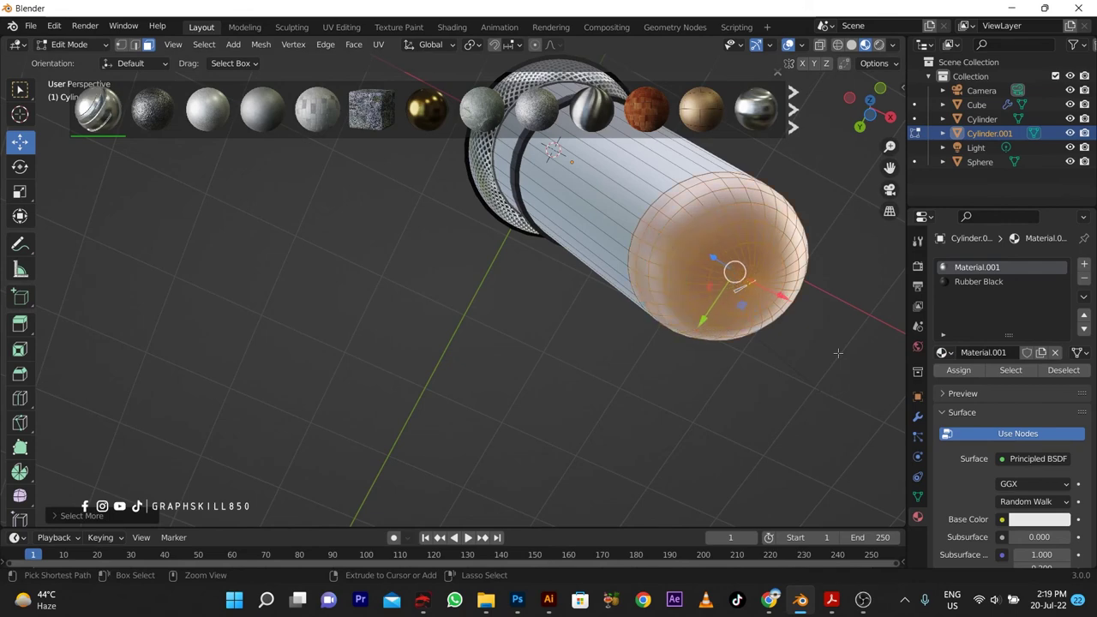
{"action": "middle_click_drag", "start_coordinate": [838, 353], "coordinate": [938, 392]}
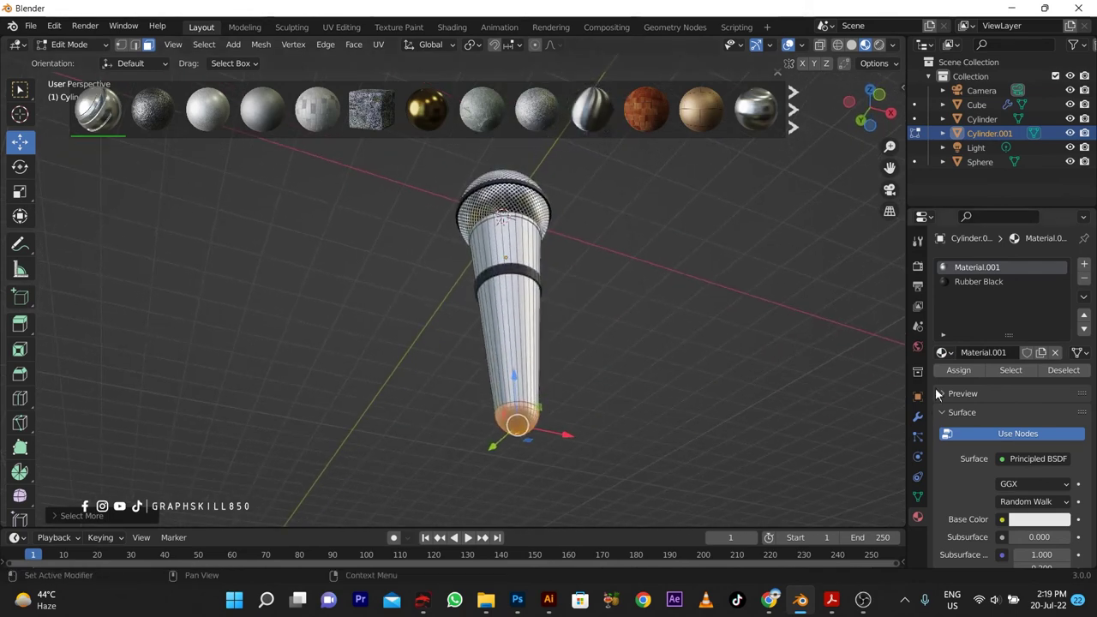
{"action": "left_click", "coordinate": [969, 281]}
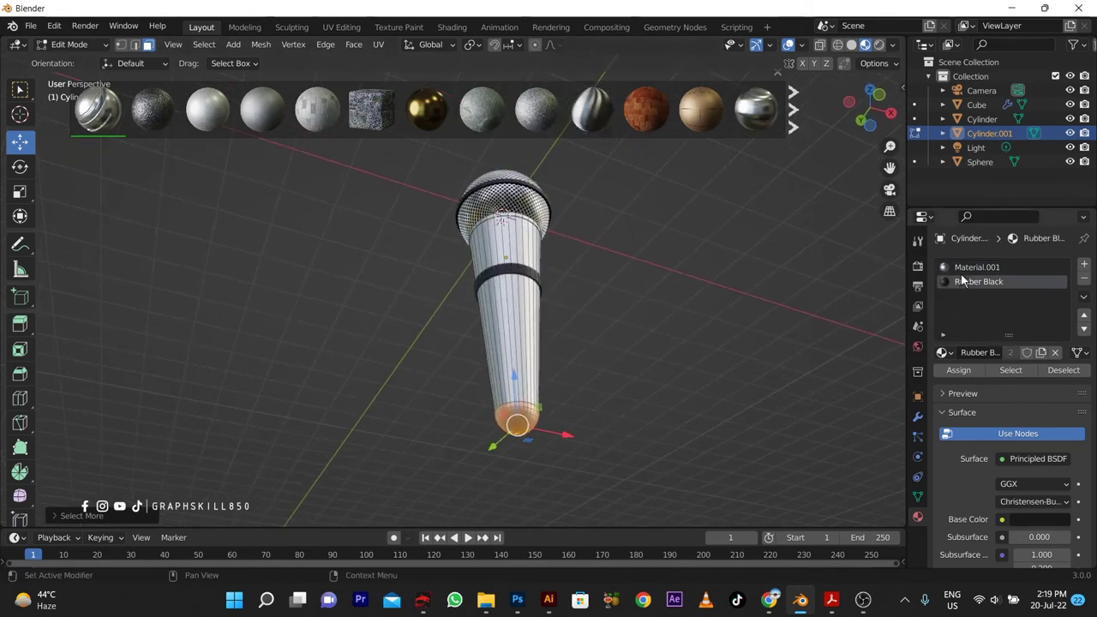
{"action": "left_click", "coordinate": [972, 368]}
{"action": "key", "text": "alt+a"}
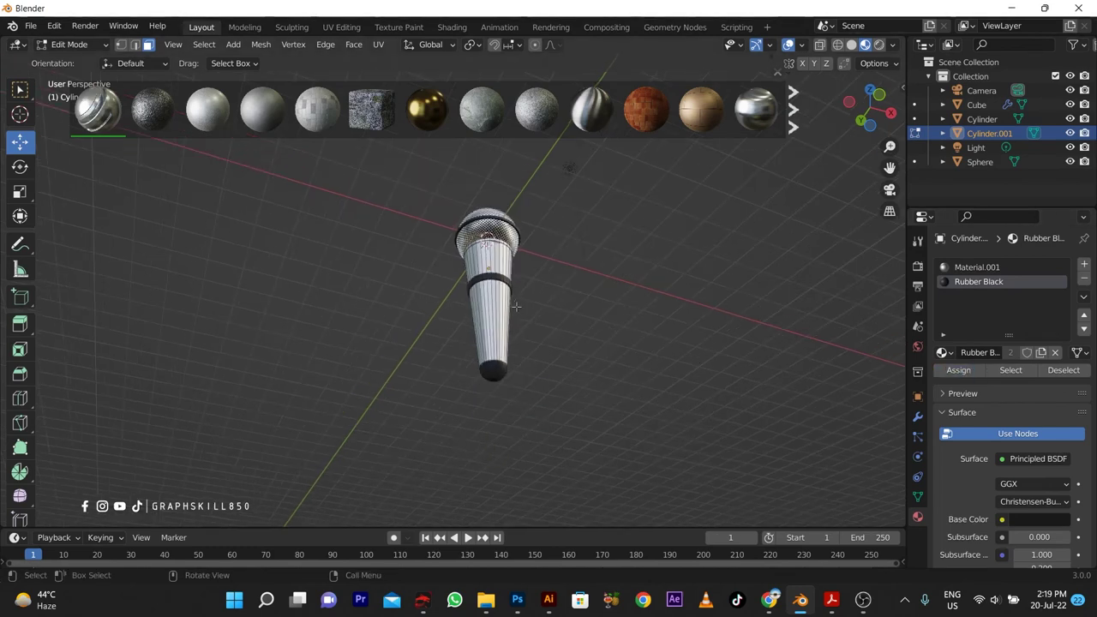
Step: Assign Rubber Black to the widened top band, reactivate Material.001, and leave Edit Mode
{"action": "middle_click_drag", "start_coordinate": [707, 369], "coordinate": [607, 254]}
{"action": "scroll", "coordinate": [607, 253], "scroll_direction": "up", "scroll_amount": 3}
{"action": "scroll", "coordinate": [607, 253], "scroll_direction": "up", "scroll_amount": 3}
{"action": "left_click", "coordinate": [606, 233]}
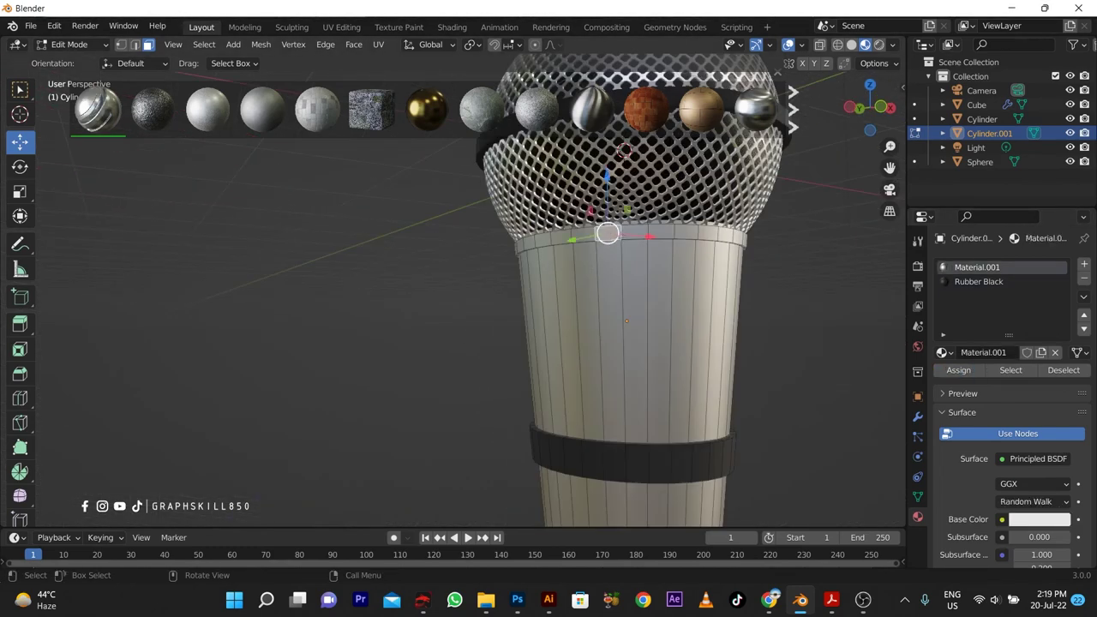
{"action": "left_click", "coordinate": [607, 233], "text": "alt"}
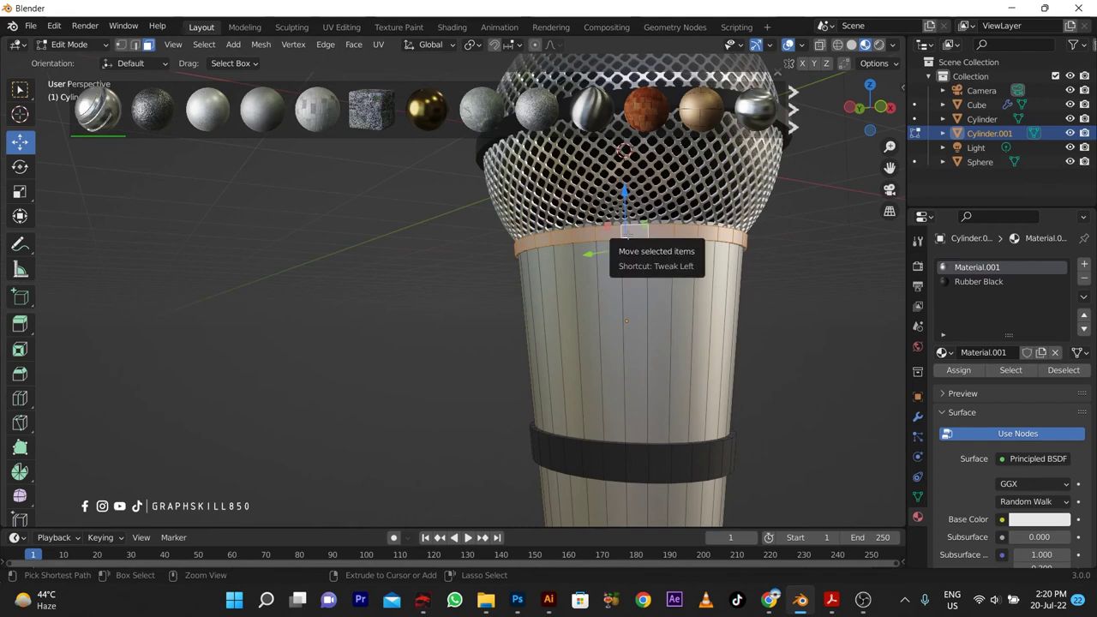
{"action": "key", "text": "ctrl+KP_Add"}
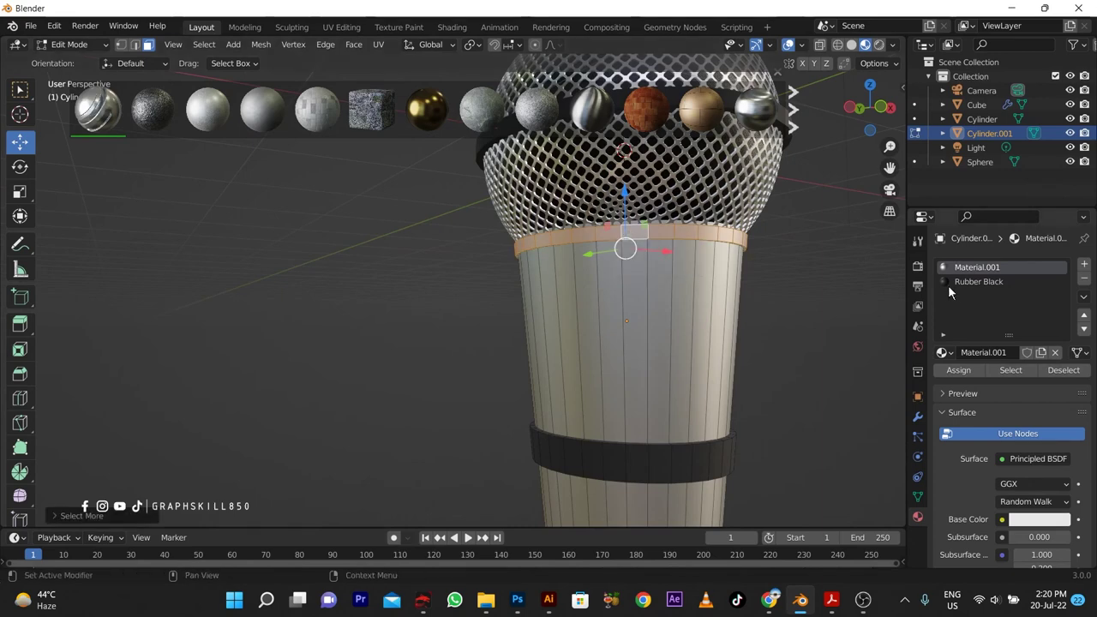
{"action": "left_click", "coordinate": [949, 282]}
{"action": "left_click", "coordinate": [958, 371]}
{"action": "left_click", "coordinate": [977, 266]}
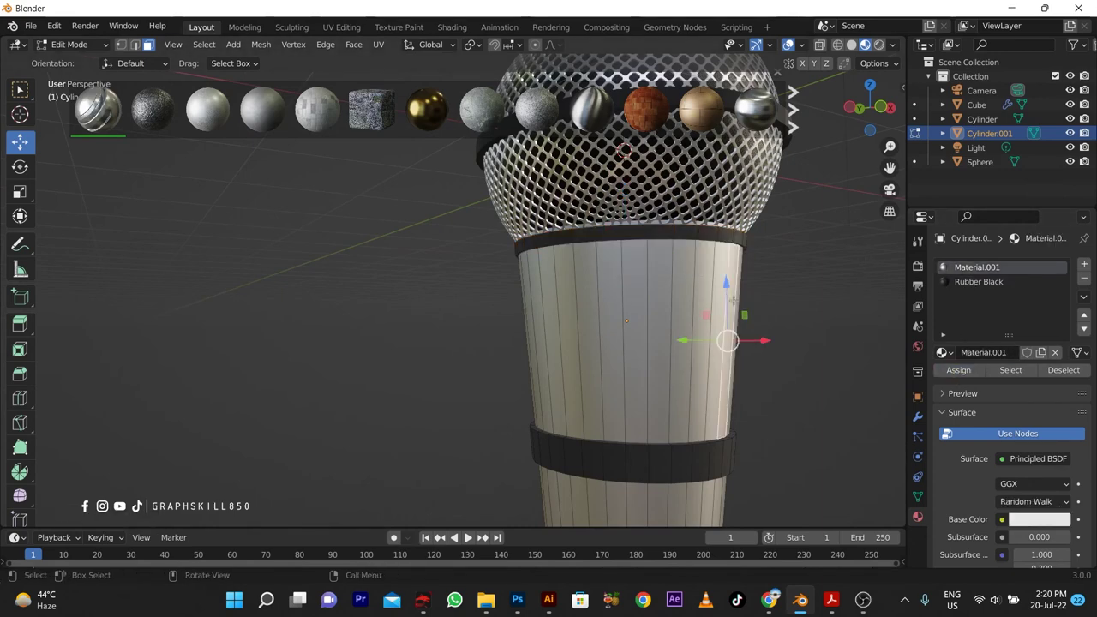
{"action": "key", "text": "Tab"}
{"action": "scroll", "coordinate": [720, 288], "scroll_direction": "down", "scroll_amount": 5}
{"action": "scroll", "coordinate": [507, 346], "scroll_direction": "down", "scroll_amount": 2}
{"action": "scroll", "coordinate": [514, 341], "scroll_direction": "down", "scroll_amount": 1}
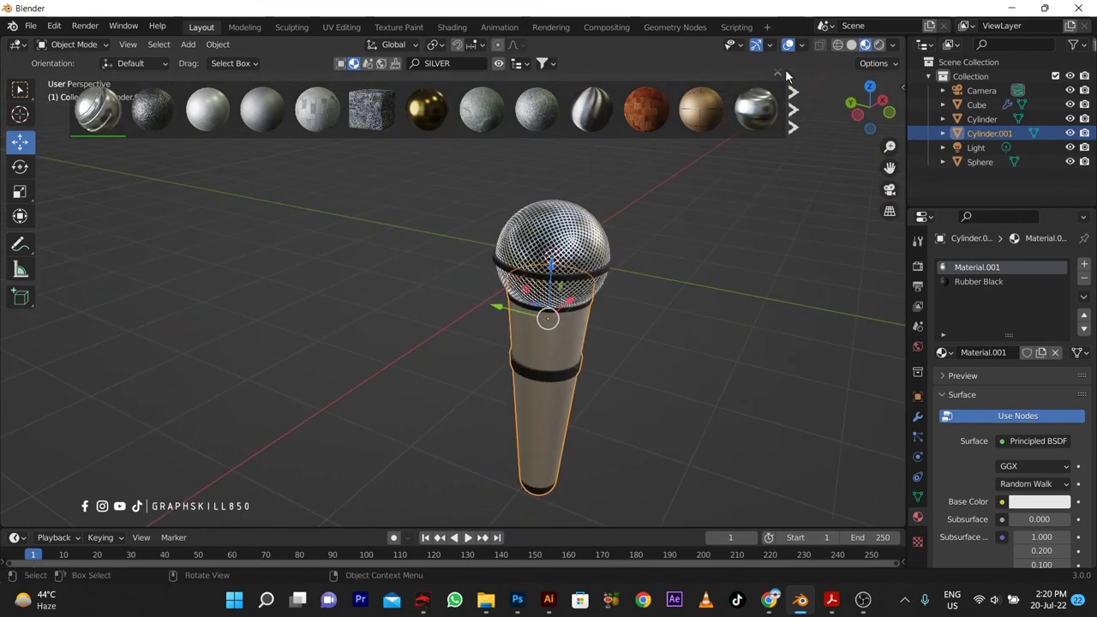
Step: Close the material thumbnails, deselect the body, and orbit and zoom in close on the microphone
{"action": "left_click", "coordinate": [777, 72]}
{"action": "middle_click_drag", "start_coordinate": [653, 296], "coordinate": [718, 319]}
{"action": "left_click", "coordinate": [335, 310]}
{"action": "mouse_move", "coordinate": [335, 311]}
{"action": "middle_mouse_down"}
{"action": "mouse_move", "coordinate": [537, 323]}
{"action": "mouse_move", "coordinate": [311, 317]}
{"action": "mouse_move", "coordinate": [515, 309]}
{"action": "middle_mouse_up"}
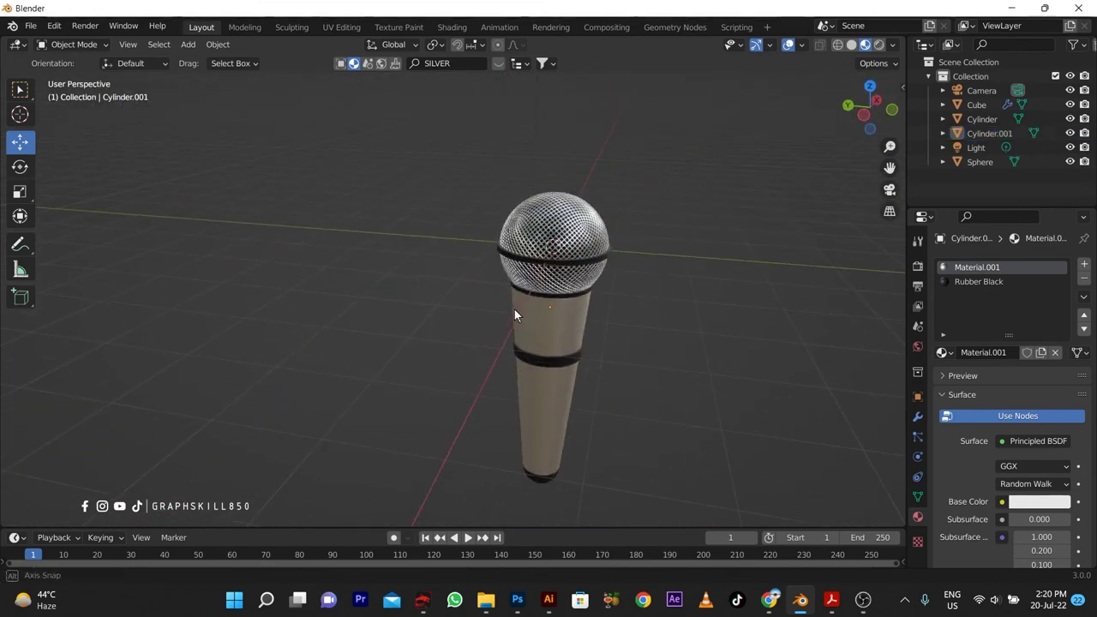
{"action": "scroll", "coordinate": [539, 283], "scroll_direction": "up", "scroll_amount": 2}
{"action": "mouse_move", "coordinate": [562, 254]}
{"action": "middle_mouse_down"}
{"action": "mouse_move", "coordinate": [622, 316]}
{"action": "mouse_move", "coordinate": [574, 250]}
{"action": "mouse_move", "coordinate": [587, 246]}
{"action": "middle_mouse_up"}
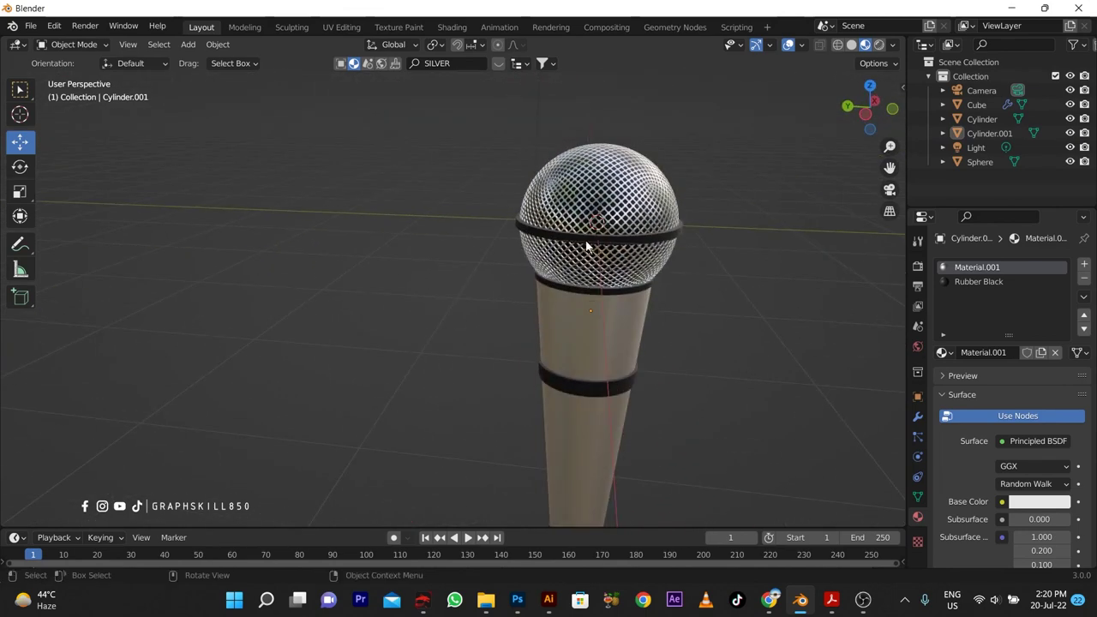